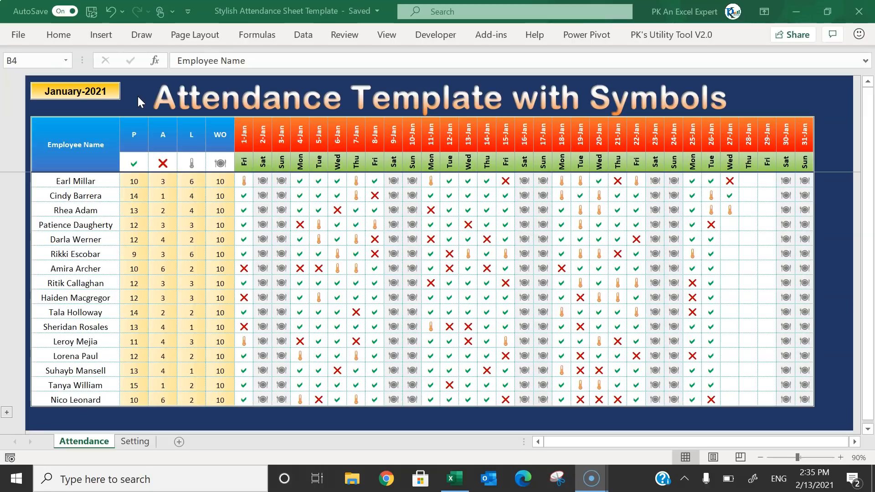
# Examine the employee name column and the P, A, L and WO headers on the Attendance sheet
pyautogui.click(71, 142)
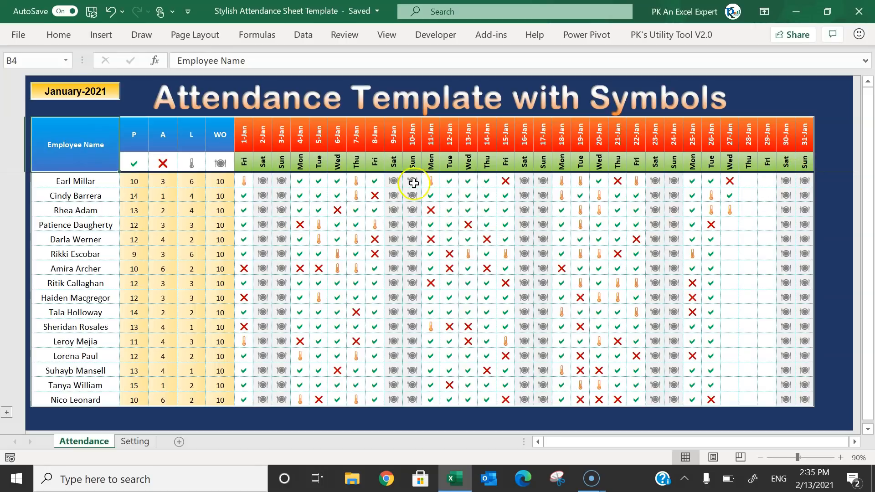
pyautogui.click(468, 181)
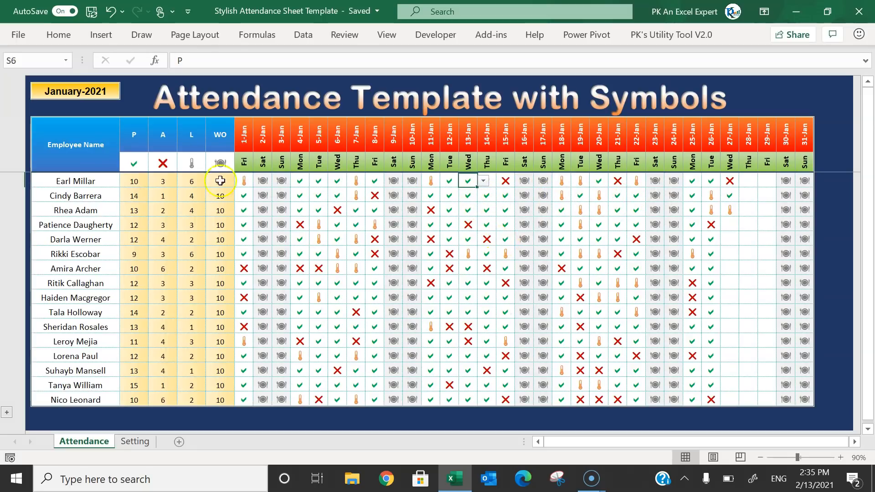
pyautogui.click(65, 145)
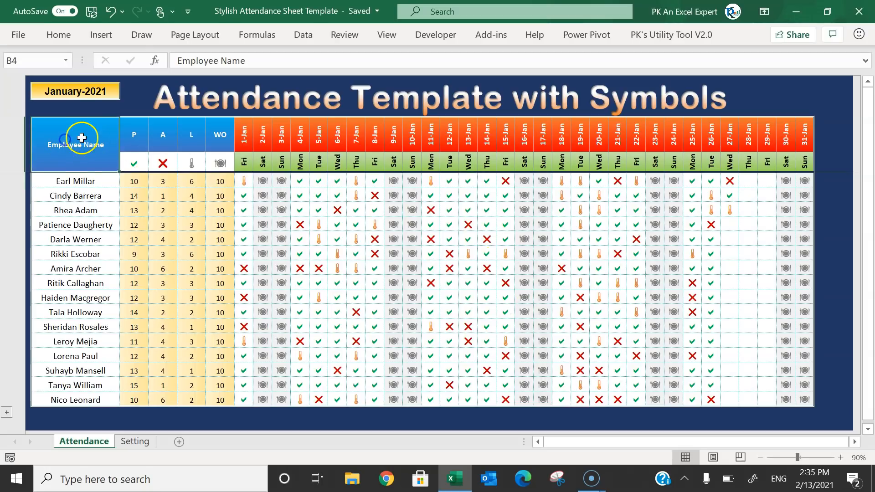
pyautogui.moveTo(78, 181); pyautogui.dragTo(80, 399)
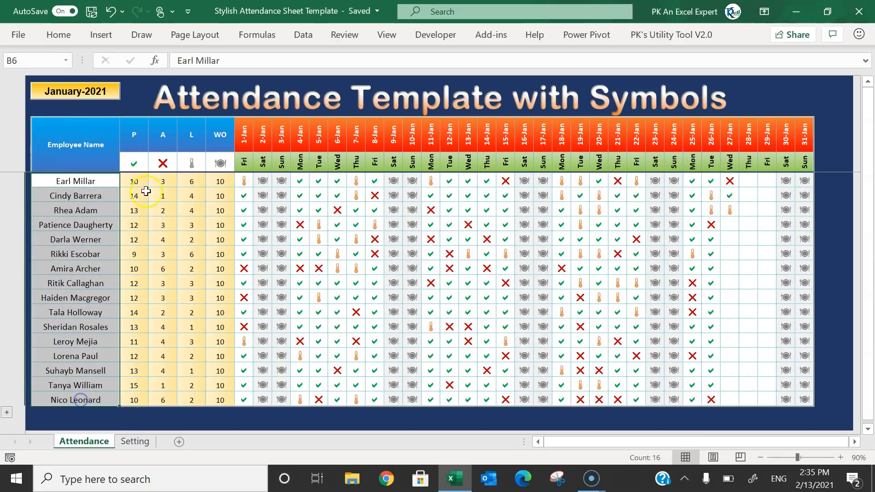
pyautogui.moveTo(134, 134); pyautogui.dragTo(220, 134)
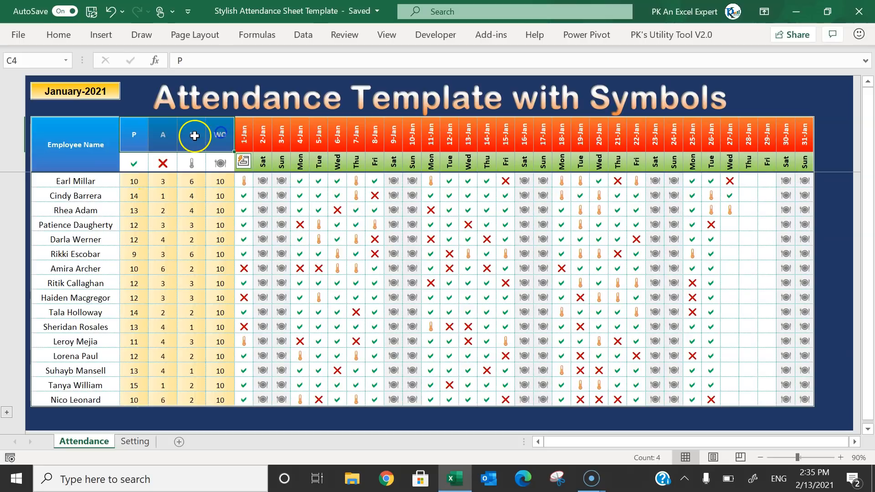
pyautogui.click(134, 133)
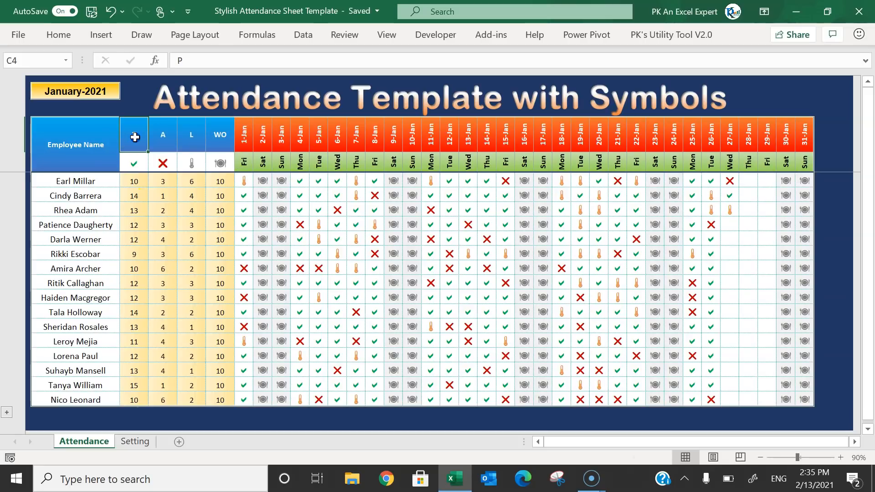
pyautogui.click(165, 133)
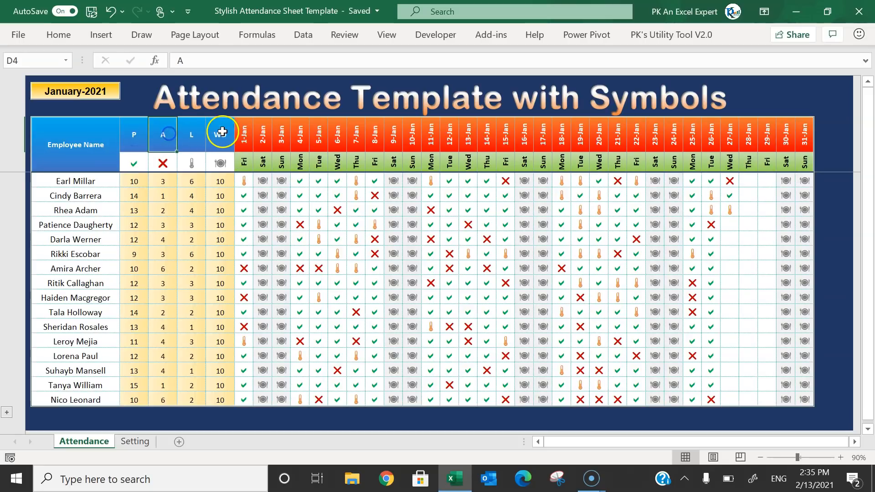
pyautogui.click(194, 132)
pyautogui.click(223, 132)
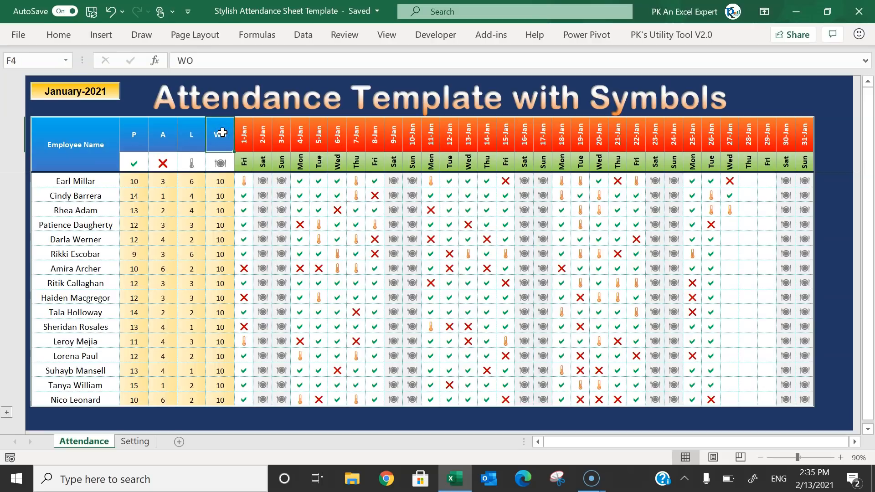
# Examine the symbols under the P, A, L and WO headers and the first employee's daily attendance marks
pyautogui.moveTo(132, 164); pyautogui.dragTo(211, 163)
pyautogui.click(123, 164)
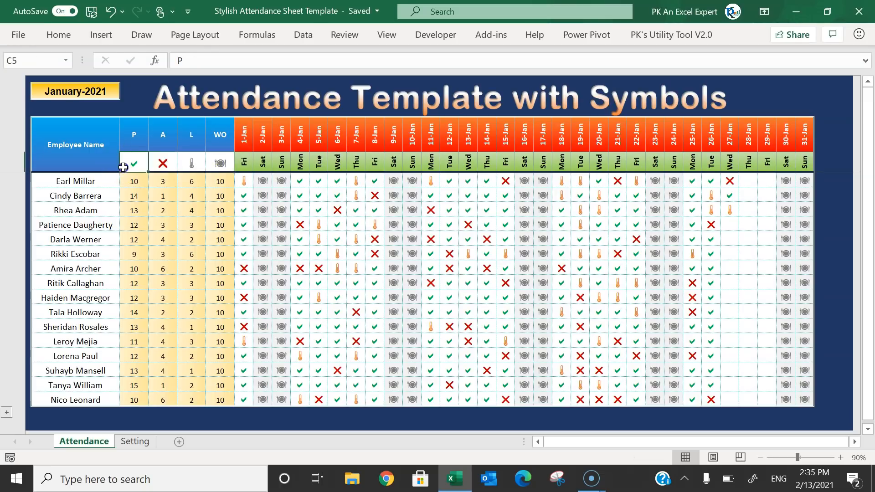
pyautogui.click(169, 163)
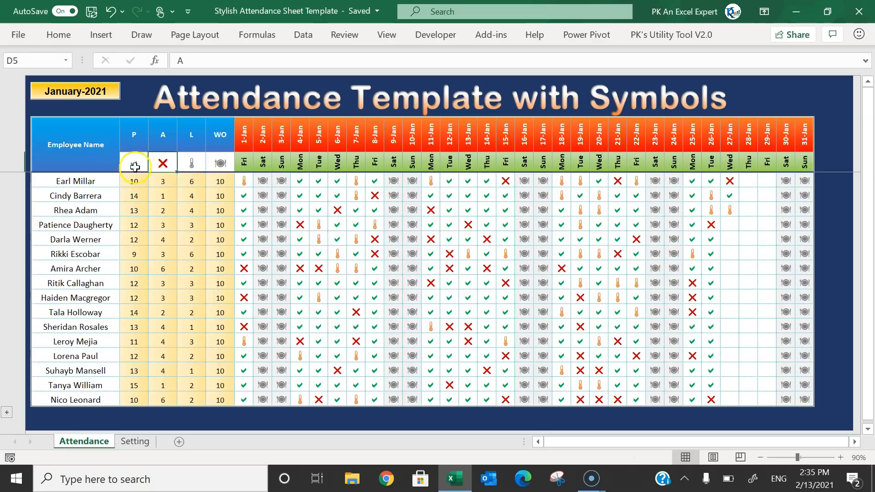
pyautogui.click(163, 163)
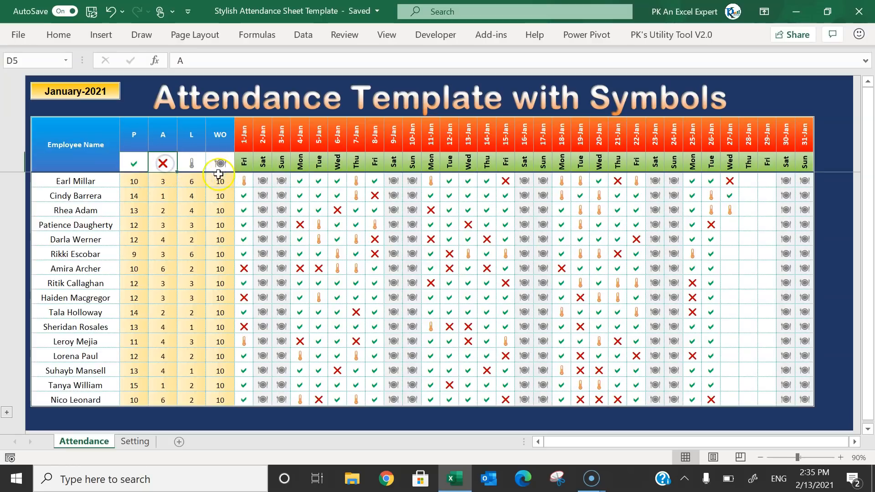
pyautogui.click(196, 161)
pyautogui.click(220, 162)
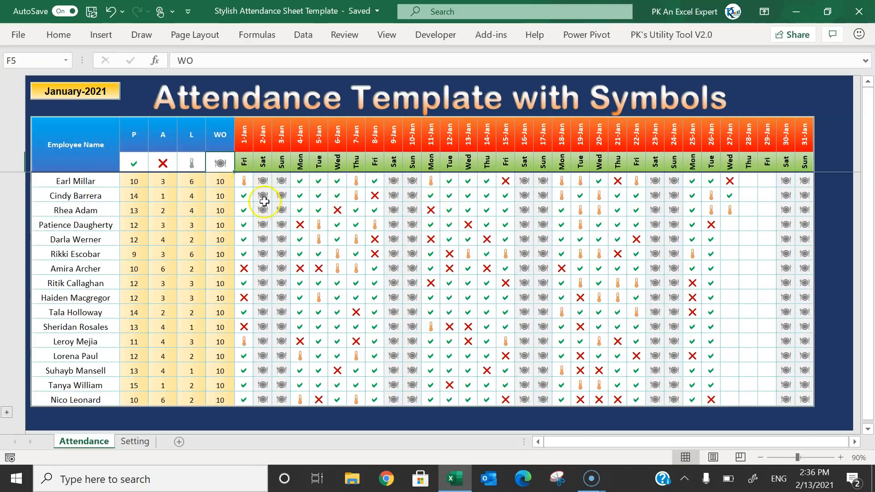
pyautogui.click(249, 181)
pyautogui.click(447, 181)
pyautogui.click(545, 181)
pyautogui.click(682, 181)
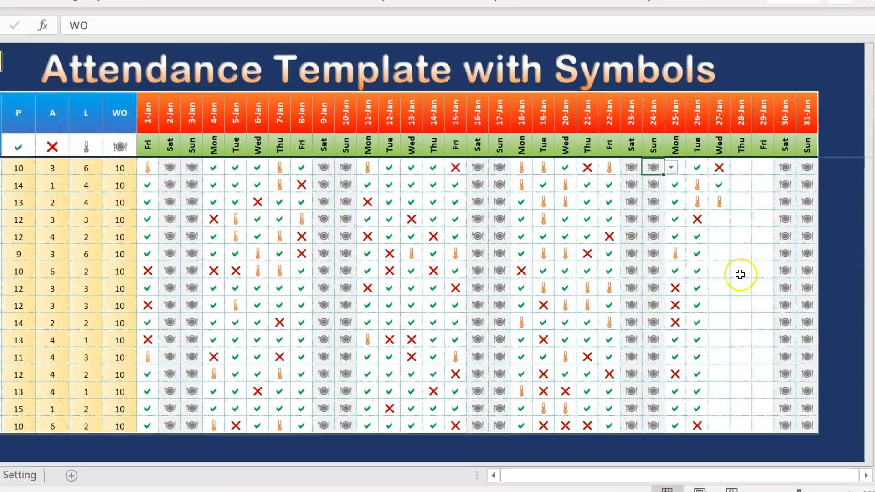
# Mark the 27-Jan attendance of the fourth employee as P and the fifth employee as A
pyautogui.click(728, 226)
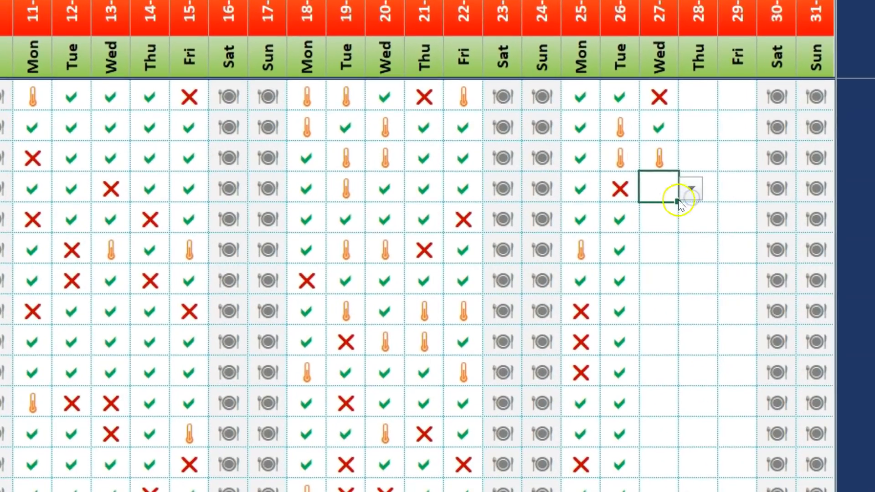
pyautogui.click(691, 188)
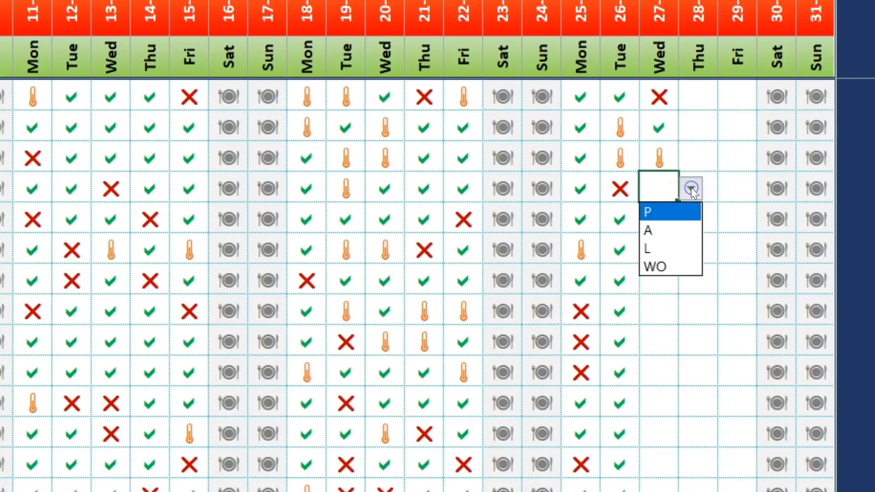
pyautogui.click(655, 214)
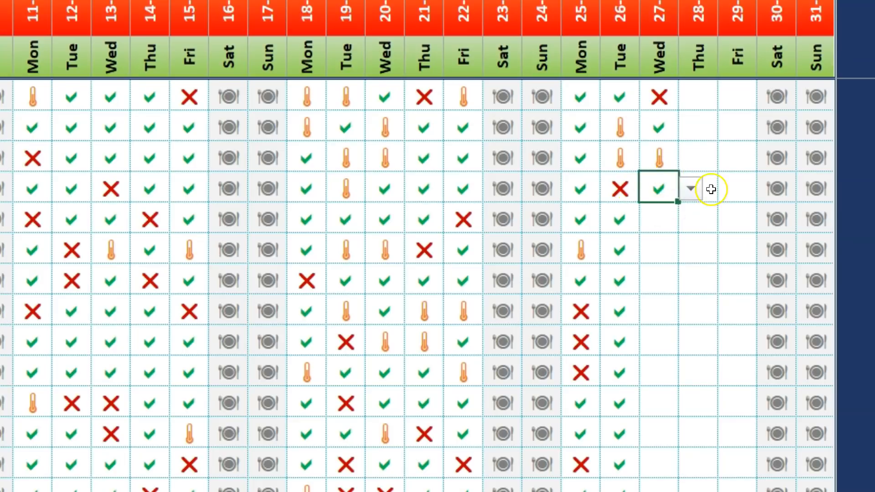
pyautogui.click(658, 214)
pyautogui.click(692, 217)
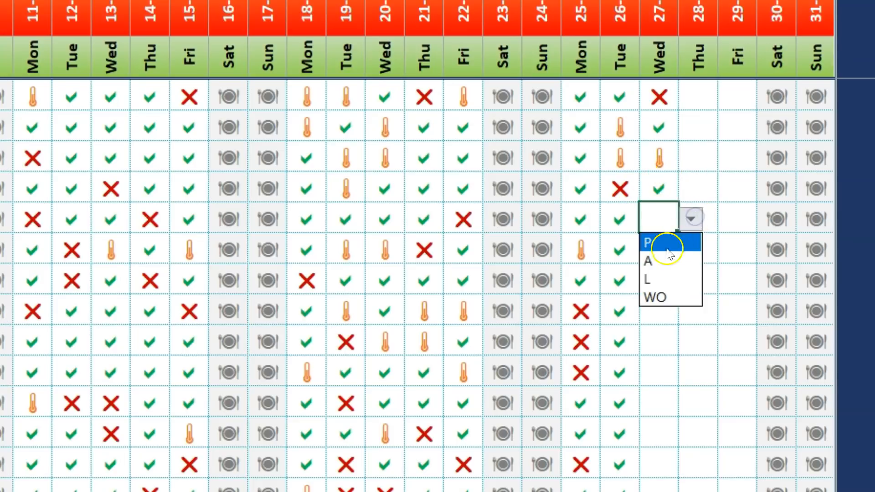
pyautogui.click(660, 260)
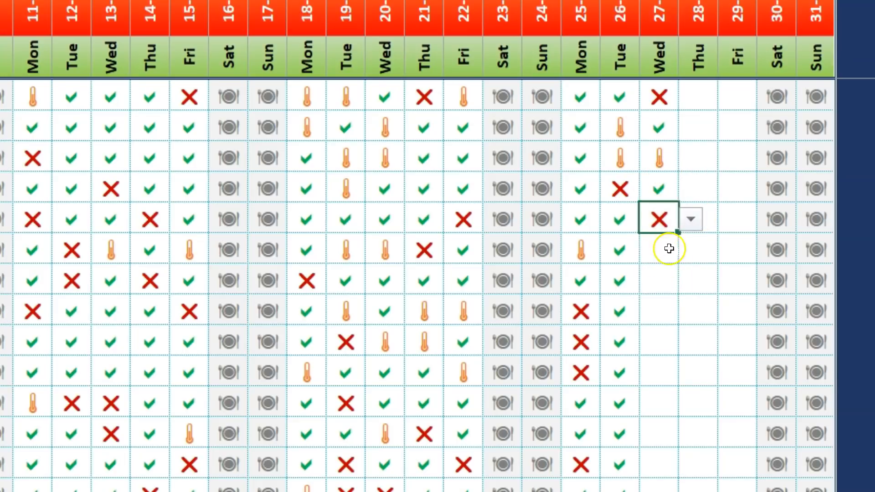
# Mark the 27-Jan attendance of the sixth employee as L and the seventh employee as WO
pyautogui.click(665, 245)
pyautogui.click(690, 250)
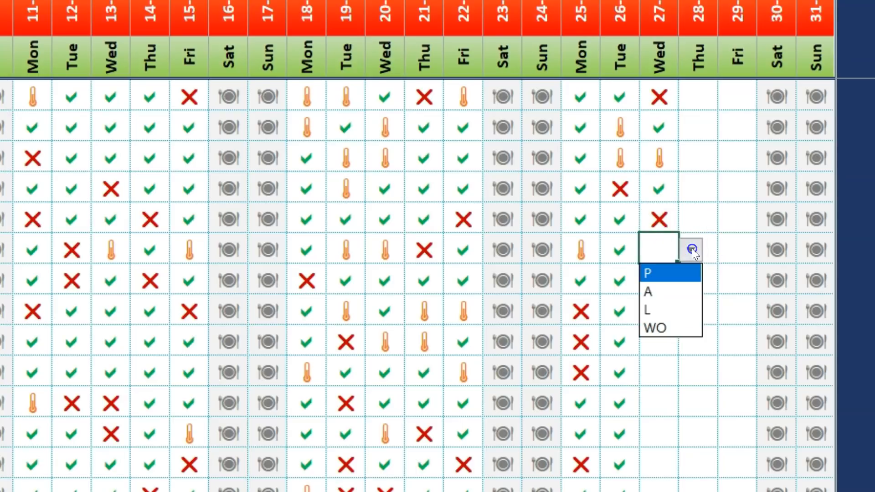
pyautogui.click(651, 309)
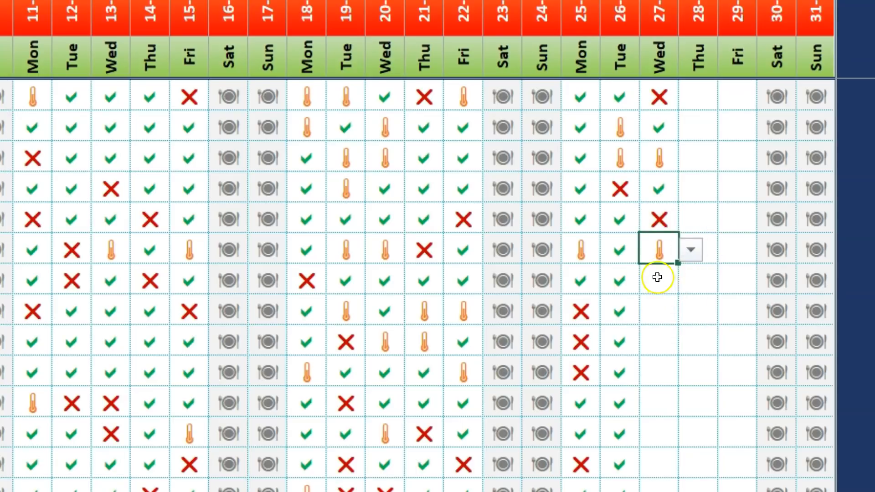
pyautogui.click(661, 273)
pyautogui.click(690, 280)
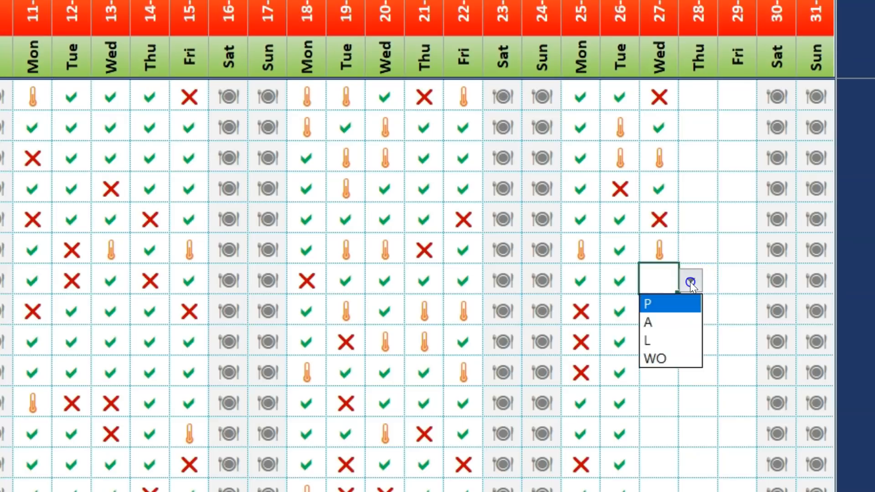
pyautogui.click(656, 358)
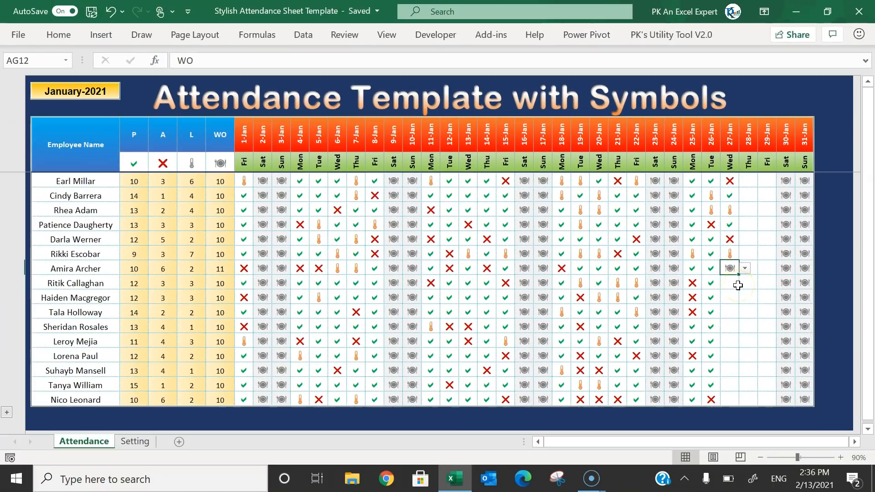
# Review the 27-Jan entries and the P, A, L and WO count formulas in the first employee's row
pyautogui.moveTo(729, 181); pyautogui.dragTo(733, 268)
pyautogui.moveTo(135, 181); pyautogui.dragTo(219, 180)
pyautogui.click(165, 204)
pyautogui.click(132, 181)
pyautogui.click(160, 181)
pyautogui.click(190, 181)
pyautogui.click(221, 181)
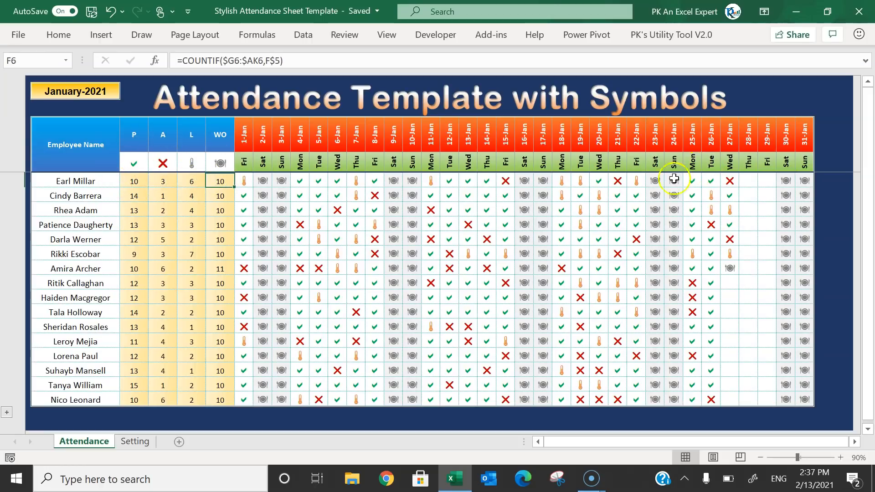
pyautogui.press('Right')
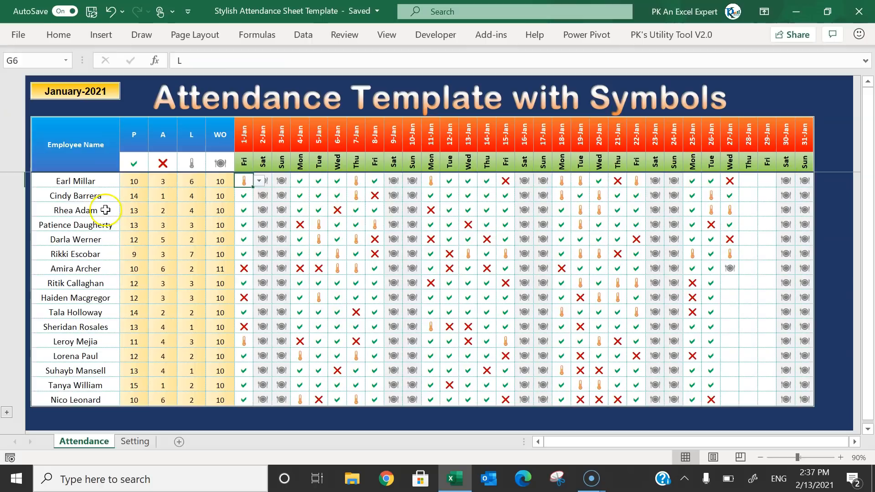
# Expand the grouped rows below the employee list, check the blank rows from row 22, and collapse the group again
pyautogui.click(7, 413)
pyautogui.scroll(-10, 205, 368)
pyautogui.scroll(5, 155, 334)
pyautogui.scroll(5, 80, 229)
pyautogui.click(80, 226)
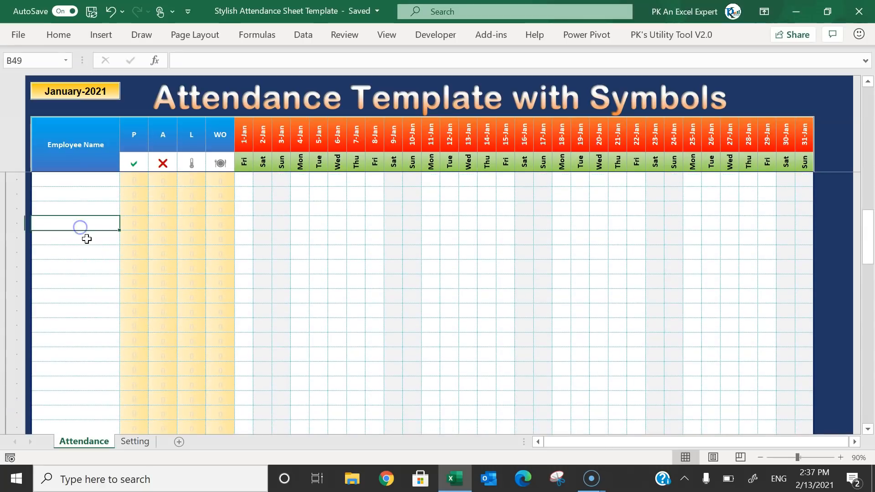
pyautogui.hotkey('ctrl', 'Up')
pyautogui.press('Down')
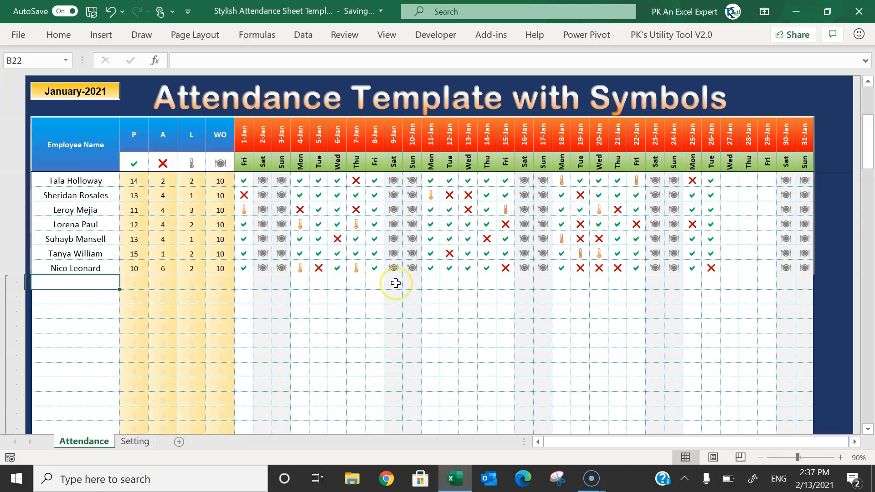
pyautogui.click(5, 321)
# Examine the shaded Saturday and Sunday columns in the January attendance grid
pyautogui.click(124, 137)
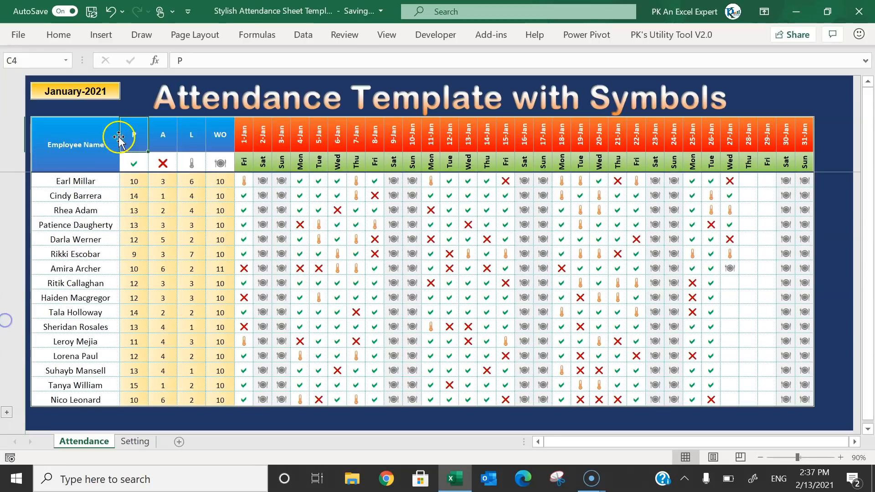
pyautogui.moveTo(264, 182); pyautogui.dragTo(279, 400)
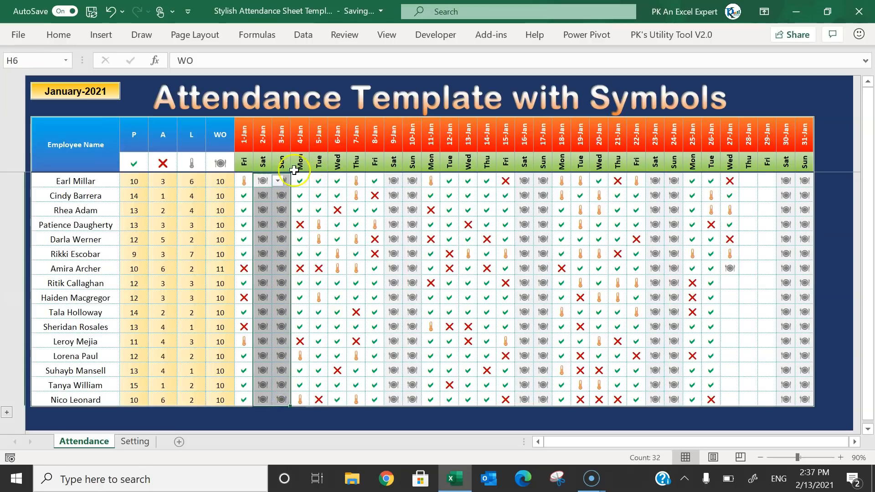
pyautogui.moveTo(394, 180); pyautogui.dragTo(416, 400)
pyautogui.click(522, 179)
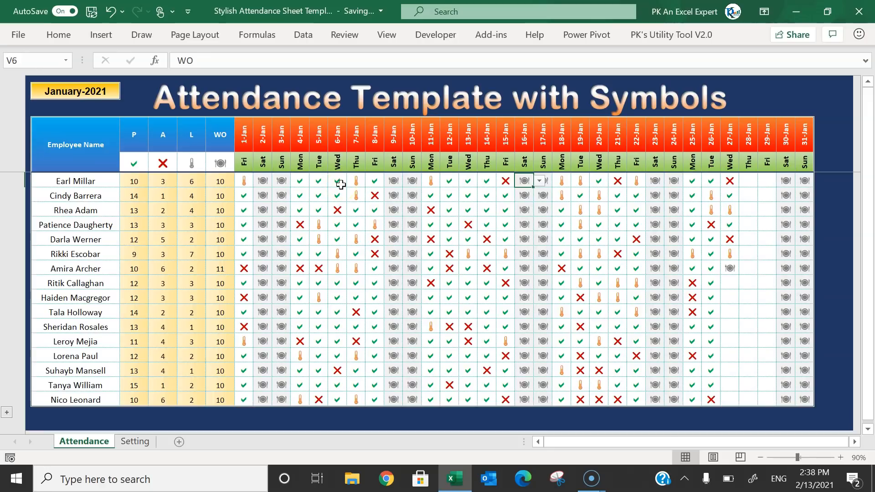
# Review the attendance types, their symbols and the Highlight Day list on the Setting sheet, and return to the Attendance sheet
pyautogui.click(135, 441)
pyautogui.click(178, 242)
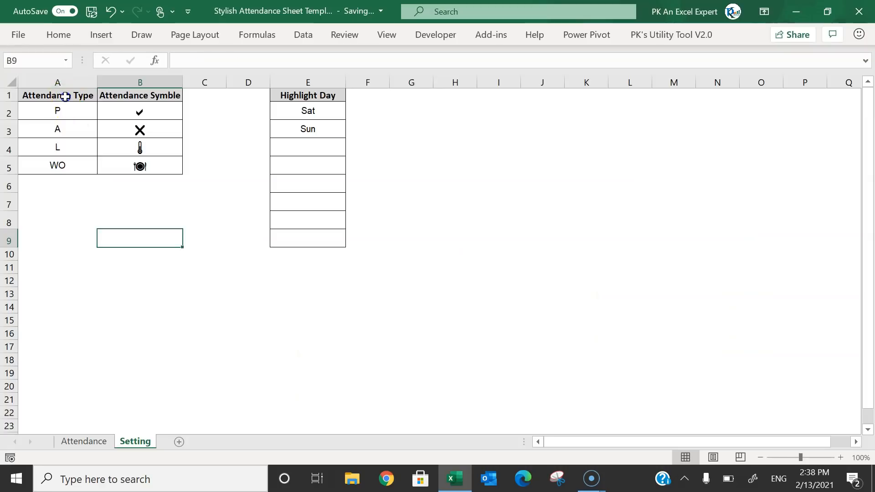
pyautogui.moveTo(64, 94); pyautogui.dragTo(66, 161)
pyautogui.moveTo(135, 93); pyautogui.dragTo(145, 167)
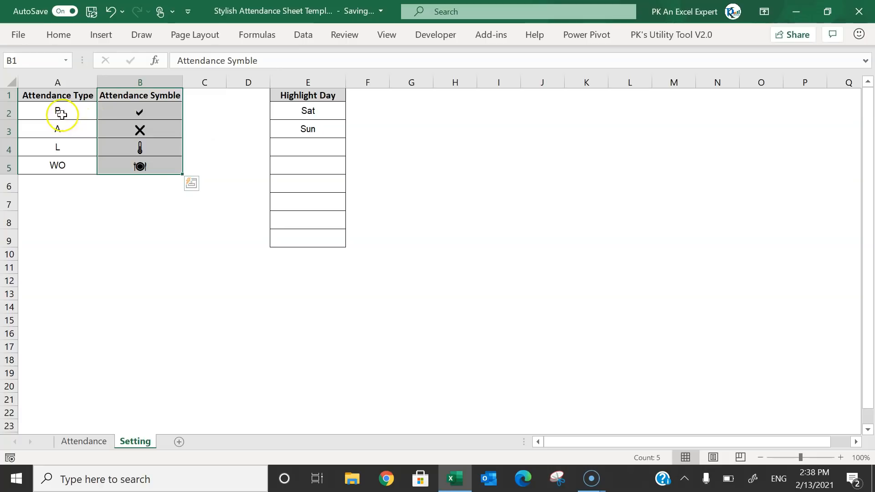
pyautogui.click(222, 113)
pyautogui.moveTo(334, 94); pyautogui.dragTo(336, 226)
pyautogui.click(321, 111)
pyautogui.click(319, 129)
pyautogui.click(327, 108)
pyautogui.click(91, 441)
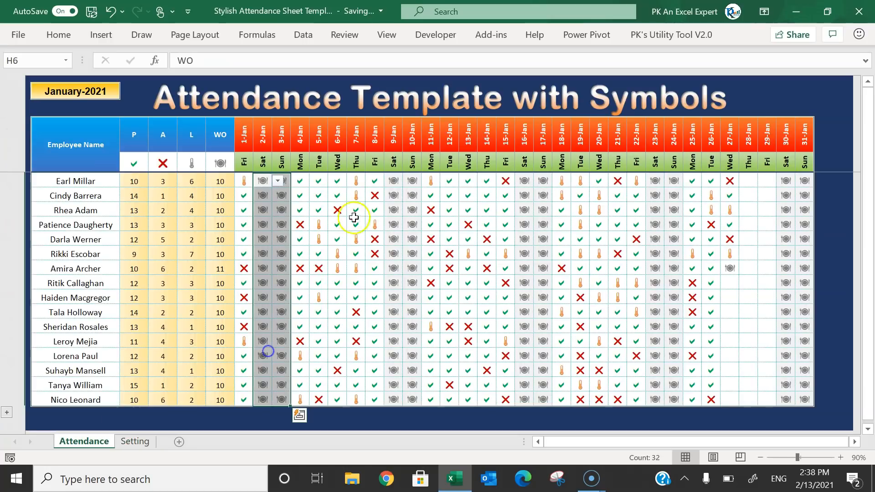
# Clear Sat from cell E2 of the Highlight Day list on the Setting sheet and check the Attendance sheet's shading
pyautogui.click(135, 442)
pyautogui.click(324, 124)
pyautogui.click(330, 115)
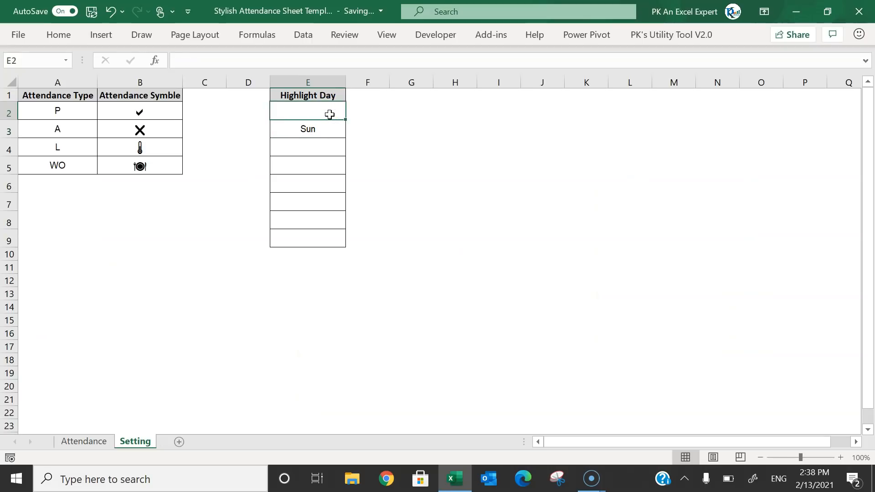
pyautogui.click(84, 441)
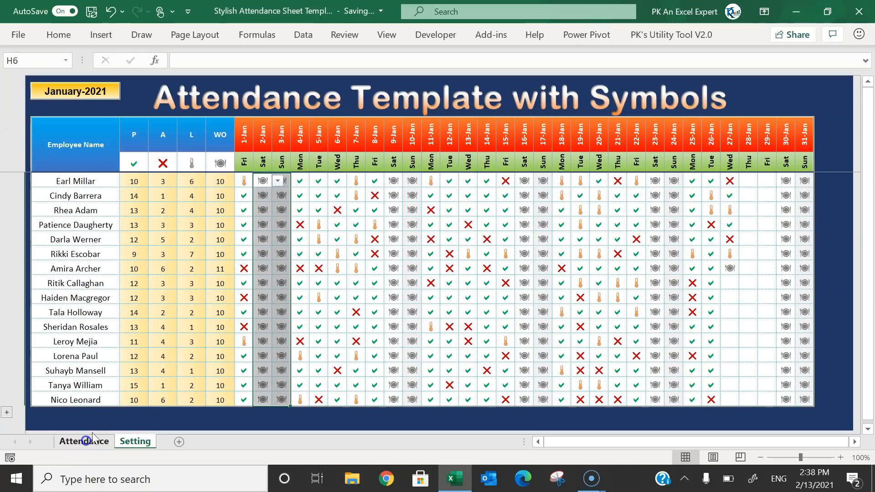
pyautogui.click(319, 285)
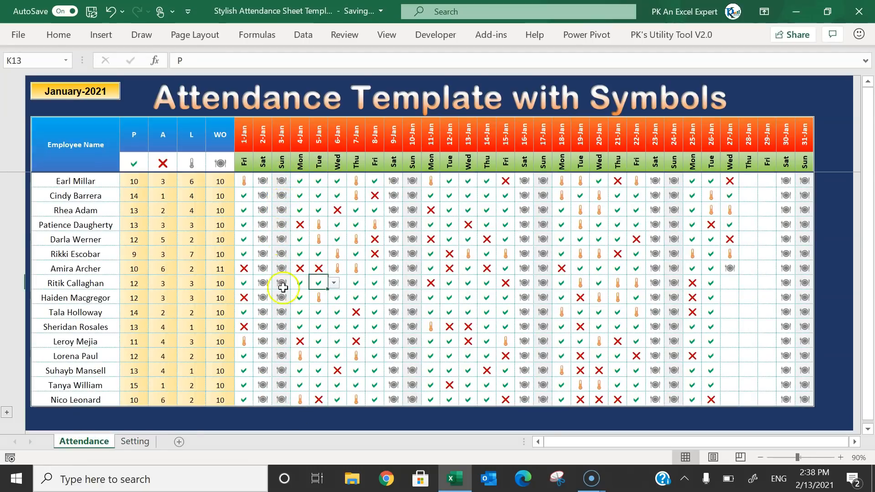
# Clear Sun from cell E3 of the Highlight Day list on the Setting sheet and check the Attendance sheet's shading
pyautogui.click(151, 443)
pyautogui.click(310, 131)
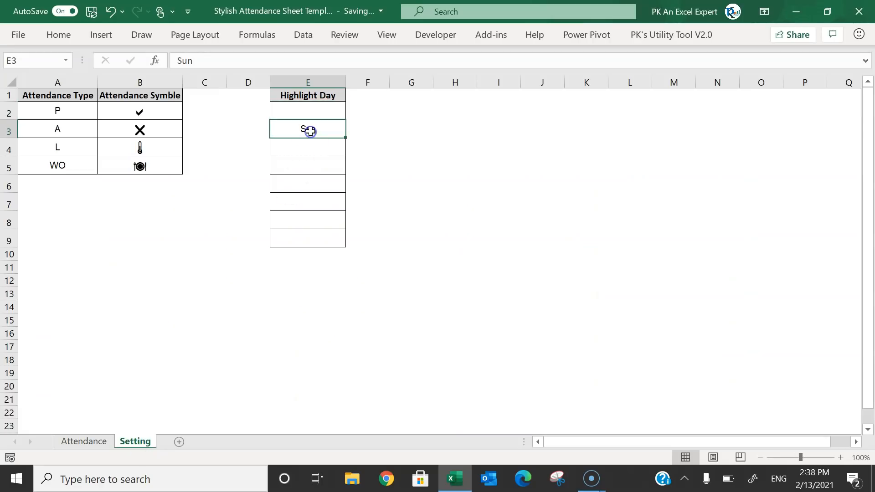
pyautogui.click(81, 443)
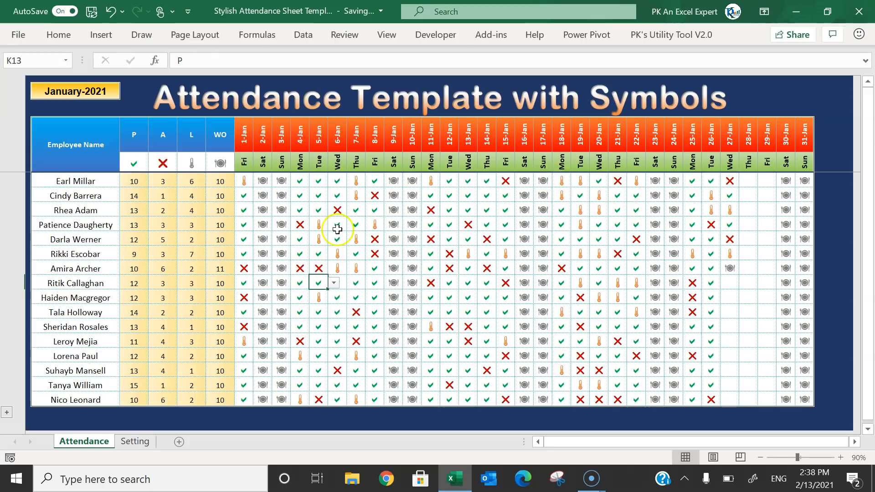
# Enter Tue in cell E4 of the Highlight Day list on the Setting sheet and check the Attendance sheet's shading
pyautogui.click(128, 442)
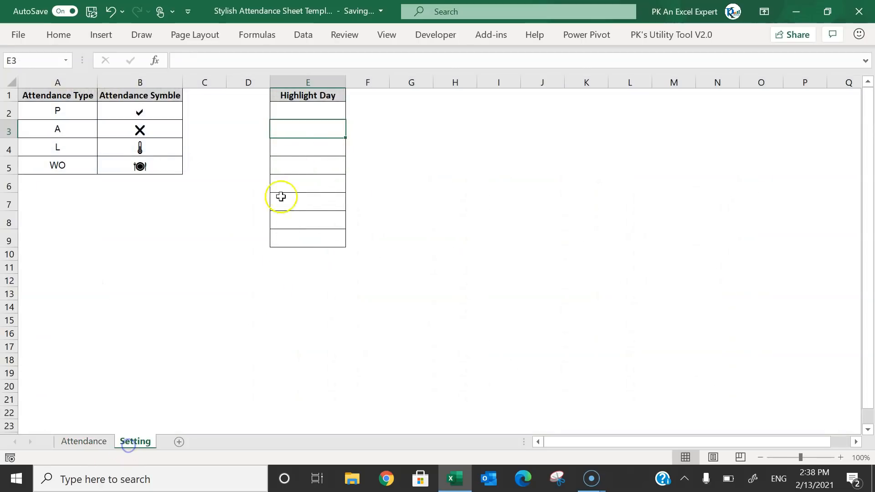
pyautogui.click(305, 147)
pyautogui.write('Tue')
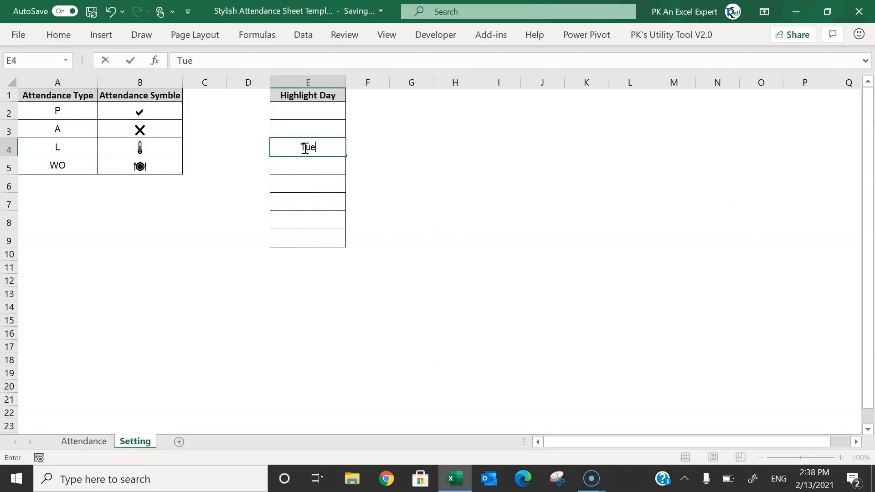
pyautogui.press('Return')
pyautogui.click(305, 146)
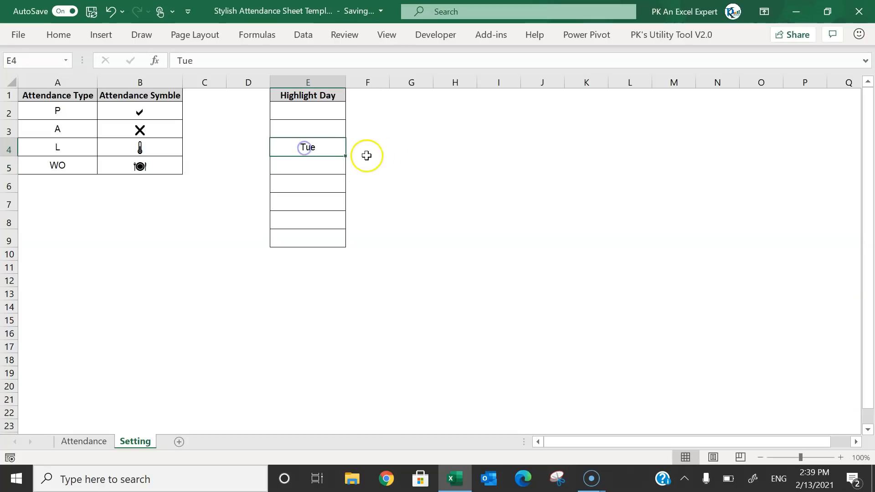
pyautogui.click(92, 442)
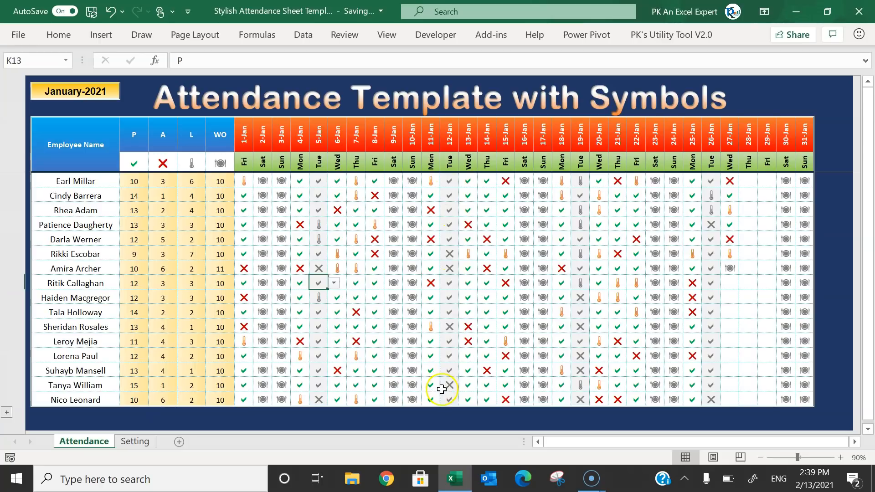
# Clear Tue from the Highlight Day list, enter Sat in E2 and Sun in E3, and return to the Attendance sheet
pyautogui.click(133, 440)
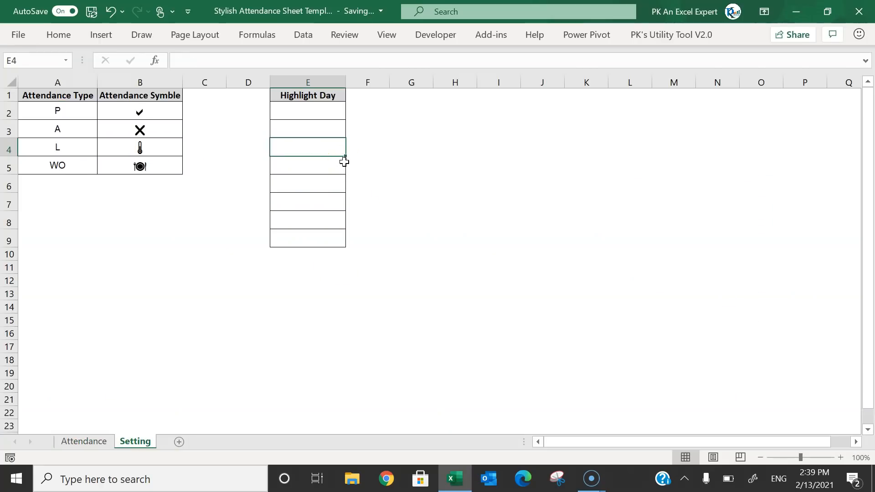
pyautogui.press('Up')
pyautogui.press('Up')
pyautogui.write('Sa')
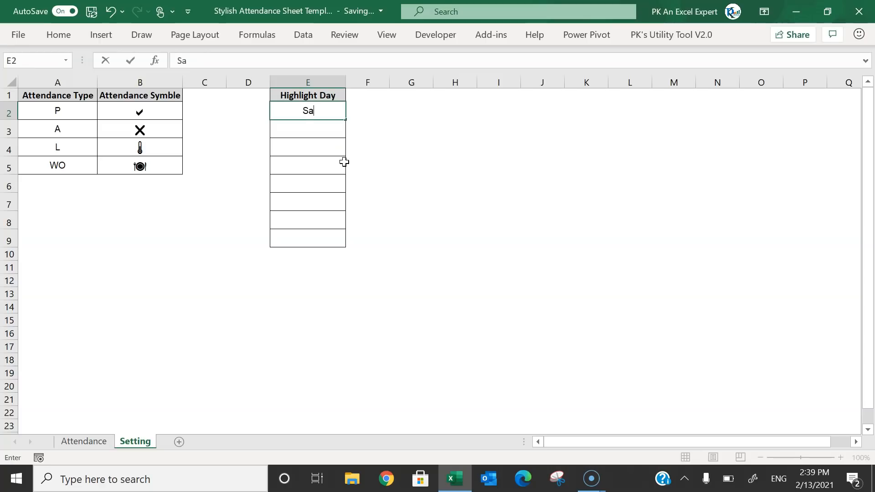
pyautogui.press('Down')
pyautogui.write('S')
pyautogui.click(84, 441)
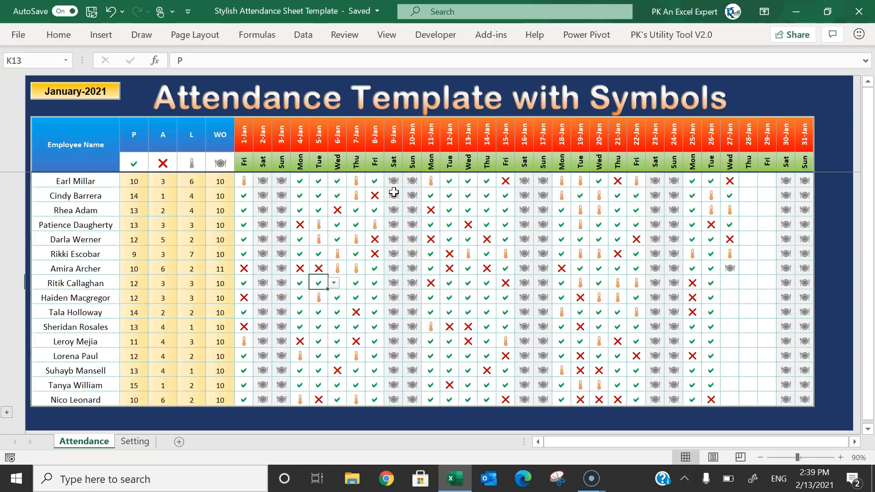
# Copy the full list of employee names from the Attendance sheet and create a new blank workbook
pyautogui.moveTo(80, 181); pyautogui.dragTo(83, 400)
pyautogui.hotkey('ctrl', 'c')
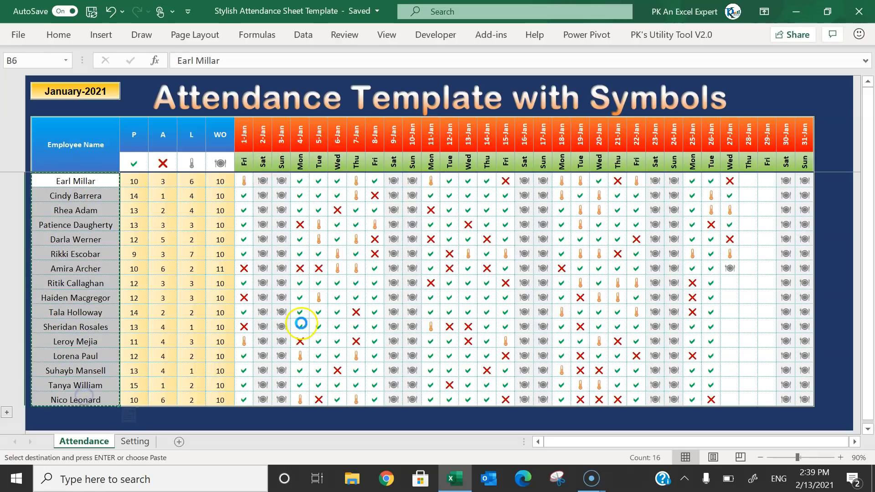
pyautogui.hotkey('ctrl', 'n')
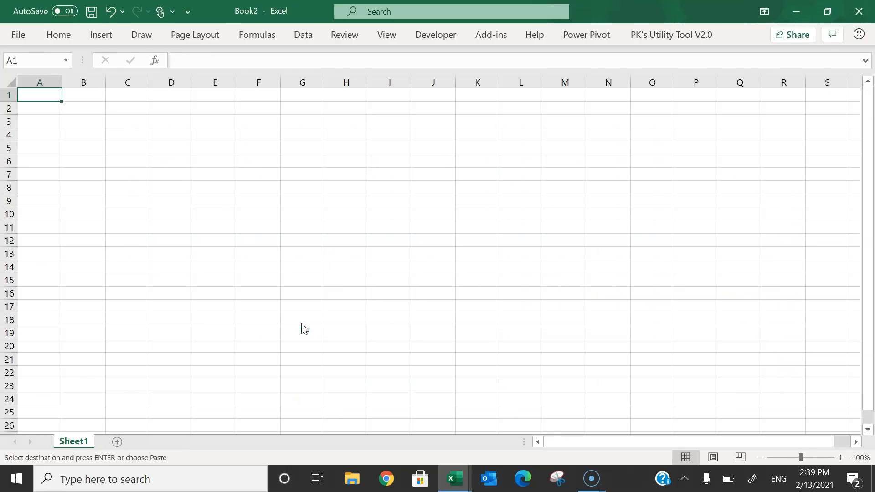
# Paste the employee names without formatting from cell A6 down, and fit column A's width to the names
pyautogui.click(46, 160)
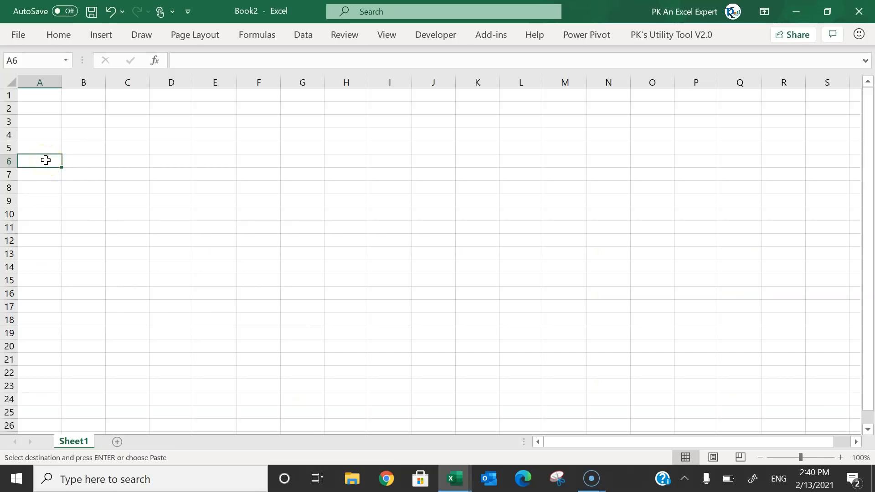
pyautogui.hotkey('ctrl', 'alt', 'v')
pyautogui.click(551, 231)
pyautogui.click(668, 383)
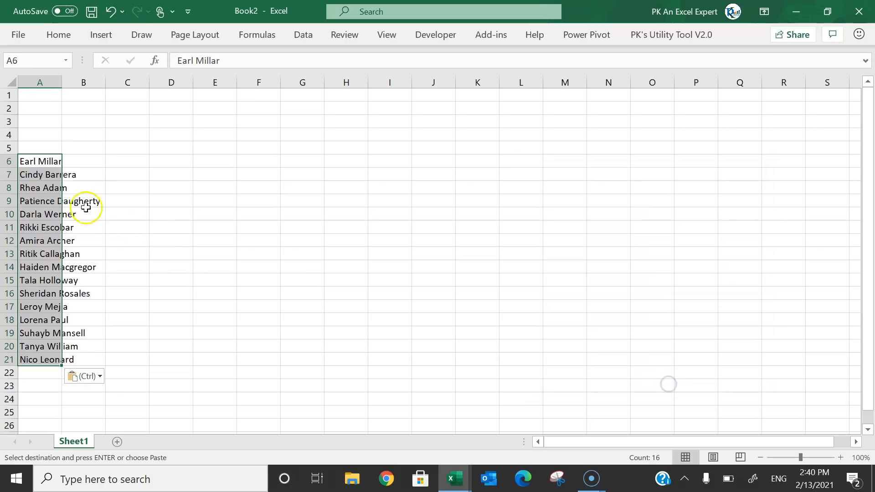
pyautogui.doubleClick(61, 82)
# Enter the header Employee Name in cell A5 above the list of names
pyautogui.click(74, 146)
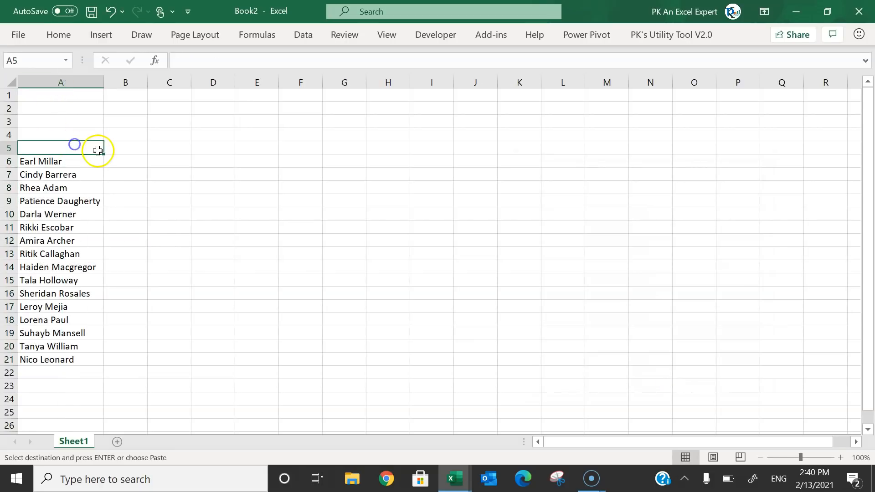
pyautogui.write('Emp')
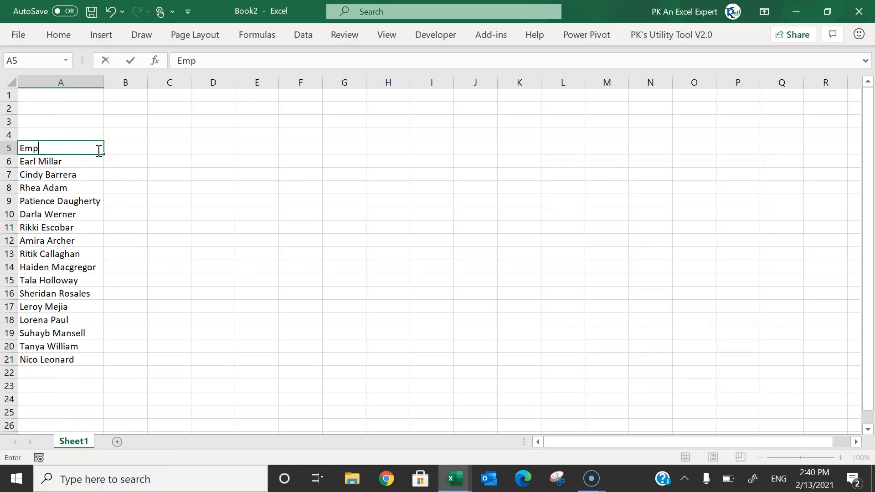
pyautogui.write('loyee Name')
pyautogui.press('Return')
# Enter the attendance type headers P, A, L and WO in cells B4 to E4
pyautogui.press('Up')
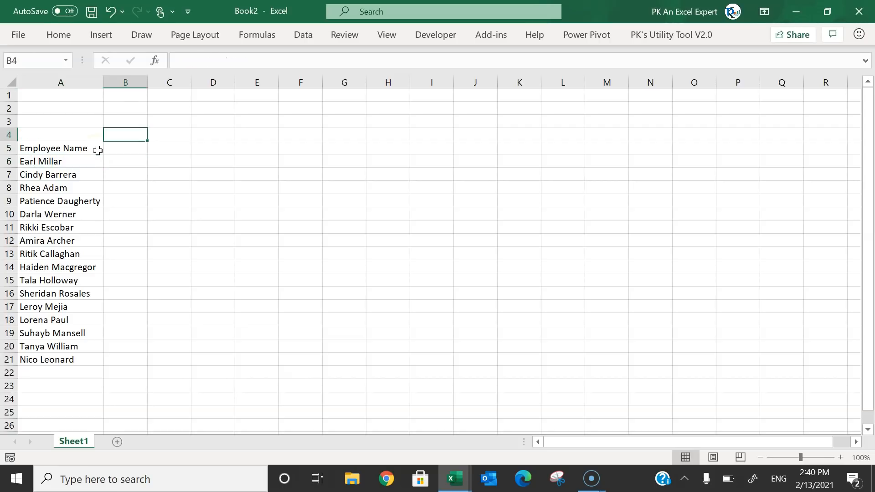
pyautogui.write('P')
pyautogui.press('Right')
pyautogui.write('A')
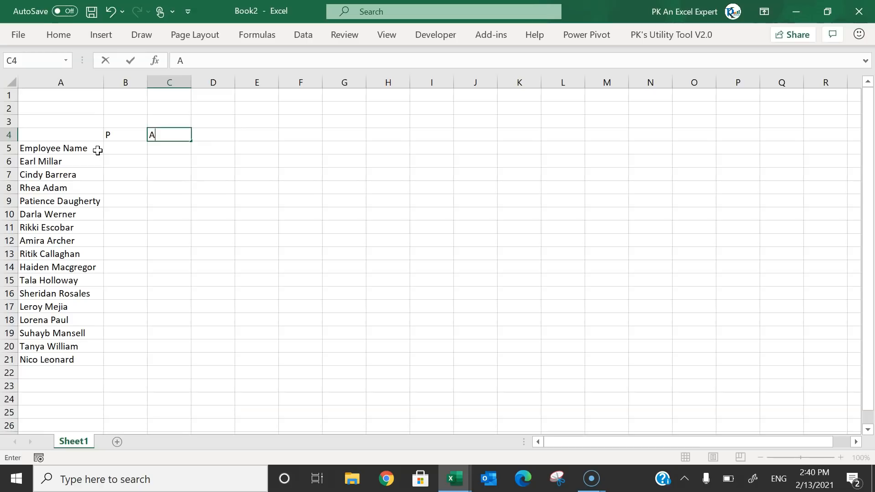
pyautogui.press('Right')
pyautogui.write('L')
pyautogui.press('Right')
pyautogui.write('W')
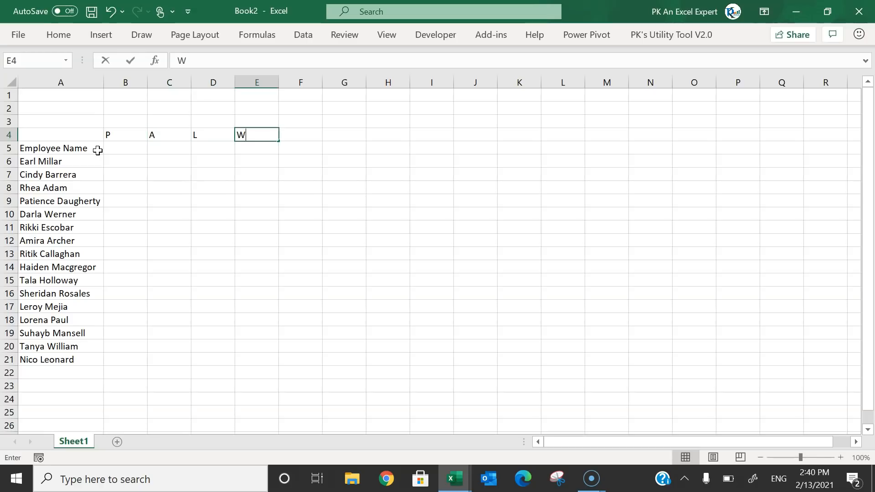
pyautogui.write('O')
# Copy the P, A, L and WO headers from B4:E4 into the row below, starting at cell B5
pyautogui.moveTo(120, 134); pyautogui.dragTo(250, 134)
pyautogui.hotkey('ctrl', 'c')
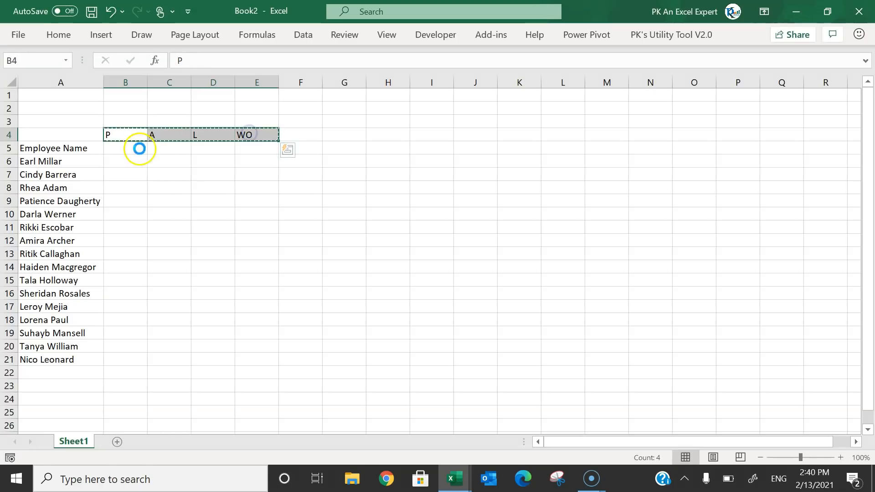
pyautogui.click(139, 148)
pyautogui.hotkey('ctrl', 'v')
pyautogui.click(121, 148)
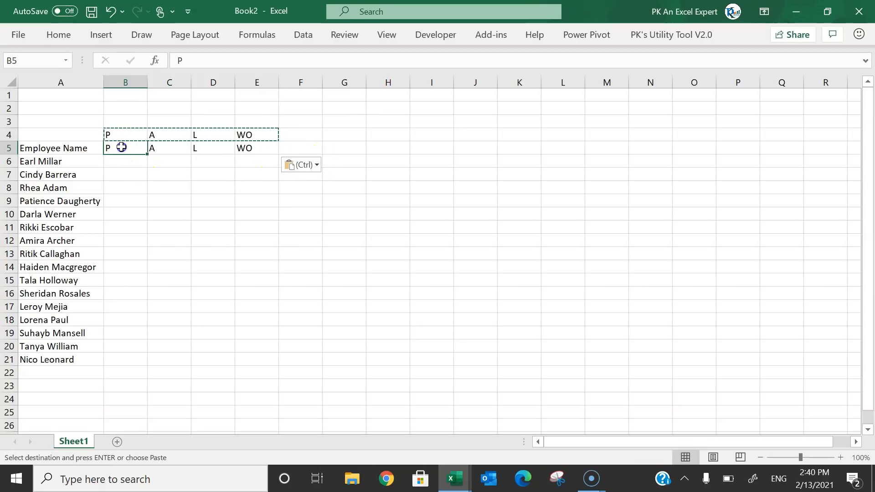
pyautogui.press('Escape')
# Narrow columns B to E together to suit the short attendance type headers
pyautogui.moveTo(147, 148); pyautogui.dragTo(264, 146)
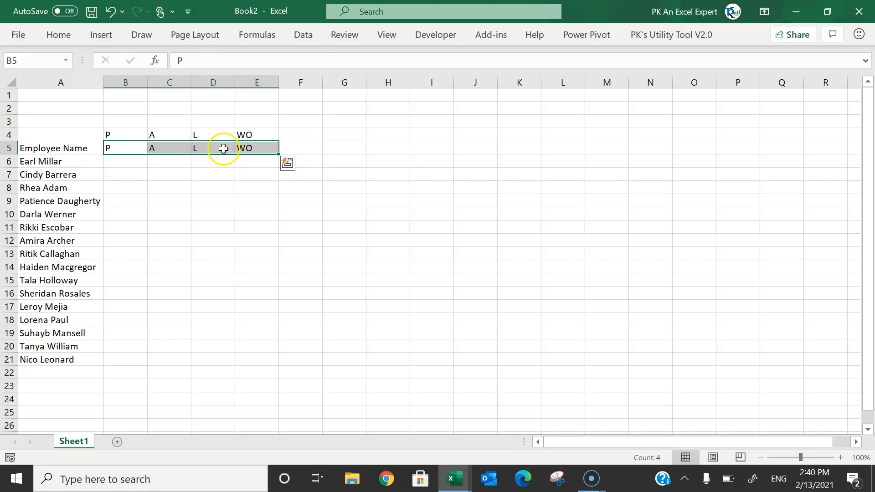
pyautogui.hotkey('ctrl', 'space')
pyautogui.moveTo(277, 82); pyautogui.dragTo(260, 83)
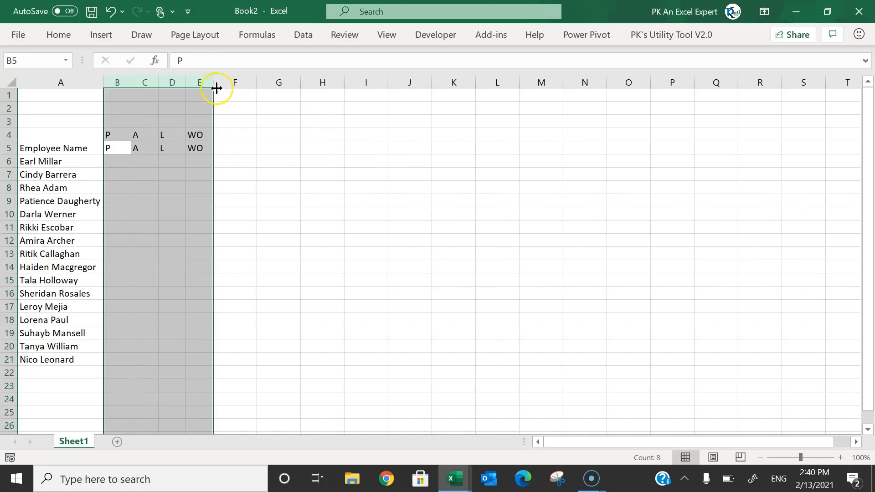
pyautogui.click(129, 134)
pyautogui.click(222, 134)
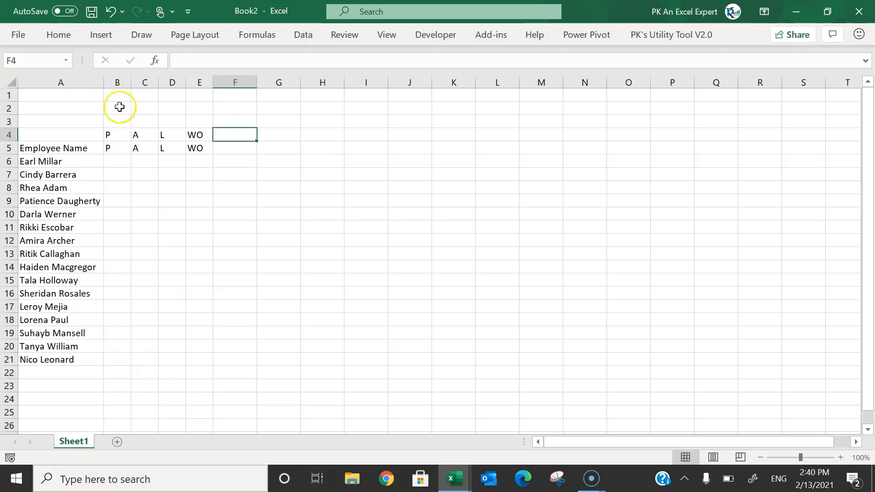
# Insert a blank column before the employee names and narrow it to a slim margin
pyautogui.rightClick(61, 85)
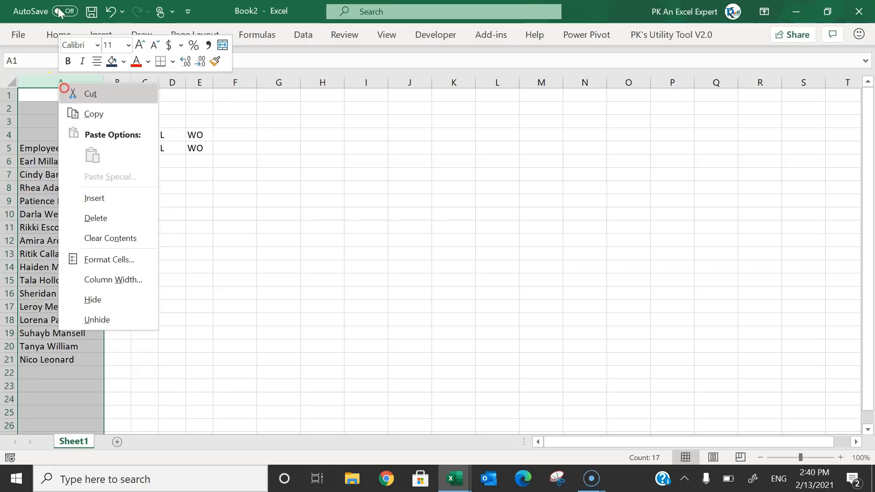
pyautogui.click(110, 199)
pyautogui.moveTo(44, 82); pyautogui.dragTo(29, 83)
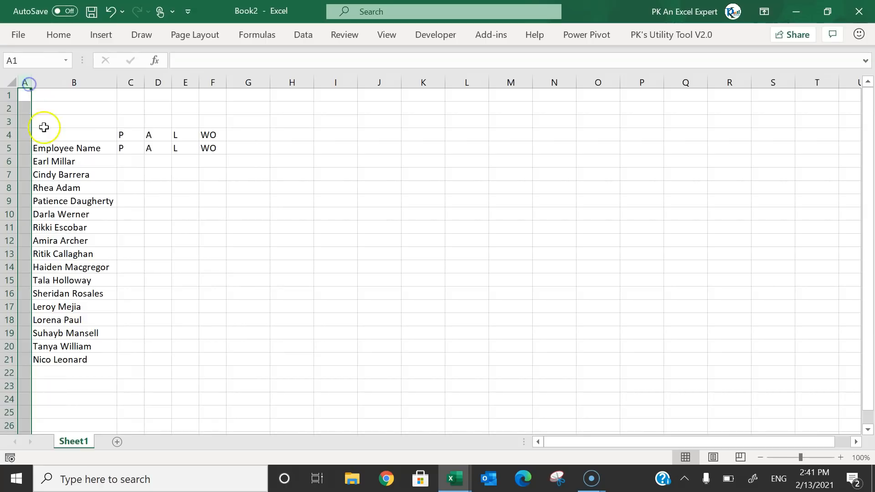
# Enter the date 1jan2021 in cell B2 above the employee list
pyautogui.click(70, 108)
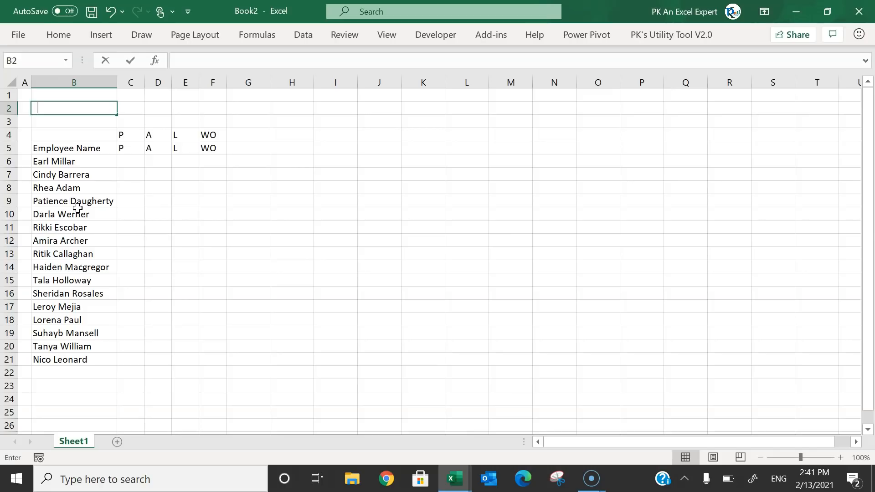
pyautogui.write('1jan2021')
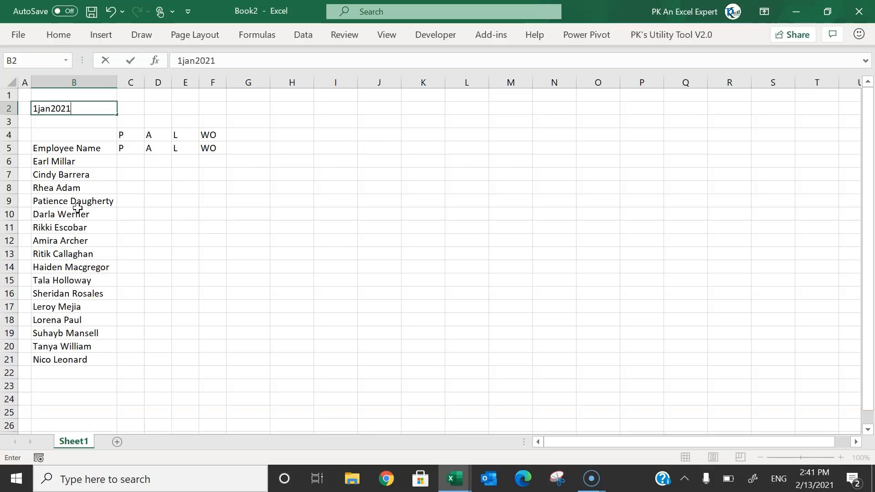
pyautogui.press('Return')
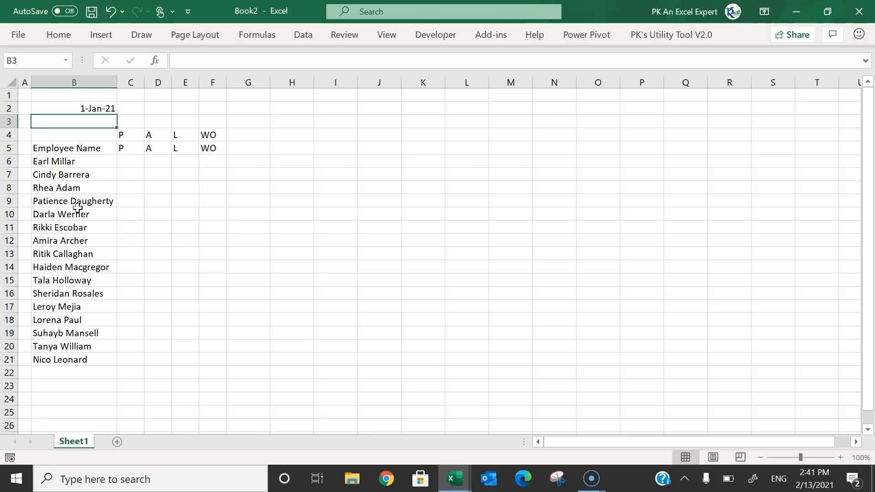
# Format the date in cell B2 with the custom number format MMMM-YYYY and make it bold
pyautogui.click(109, 109)
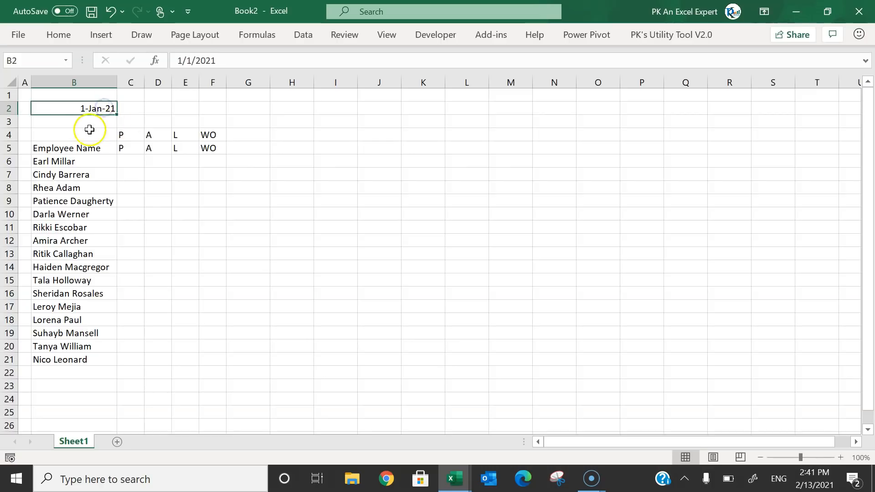
pyautogui.rightClick(92, 109)
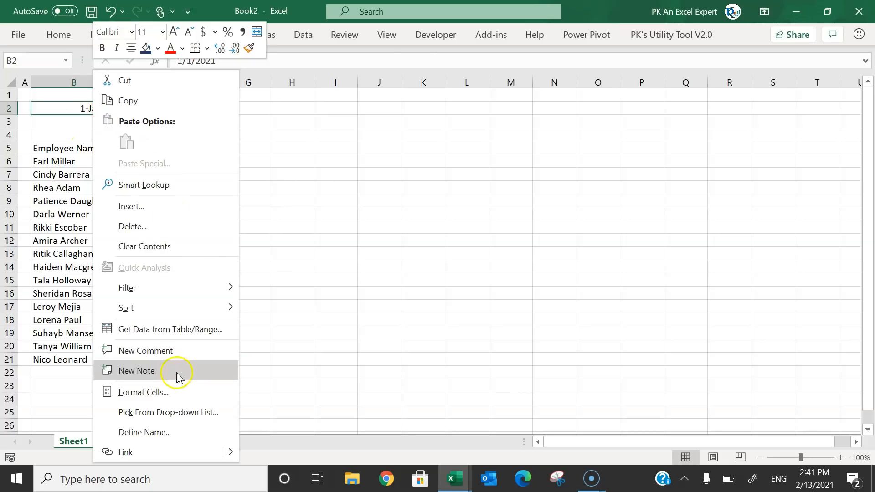
pyautogui.click(170, 392)
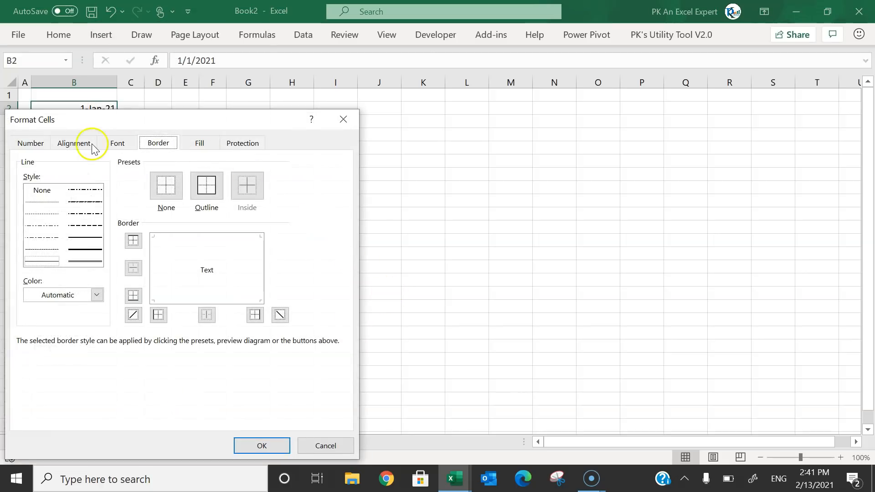
pyautogui.click(40, 144)
pyautogui.moveTo(154, 123); pyautogui.dragTo(306, 97)
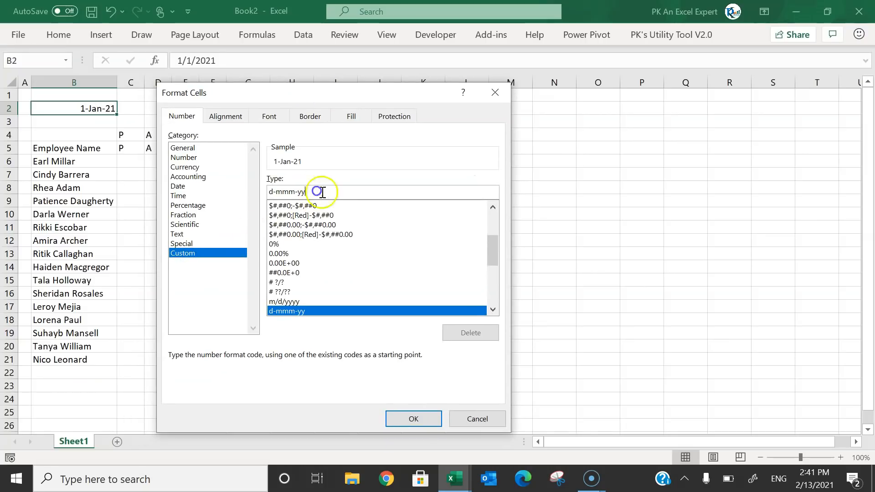
pyautogui.moveTo(318, 191); pyautogui.dragTo(262, 192)
pyautogui.write('MMMM-YYYY')
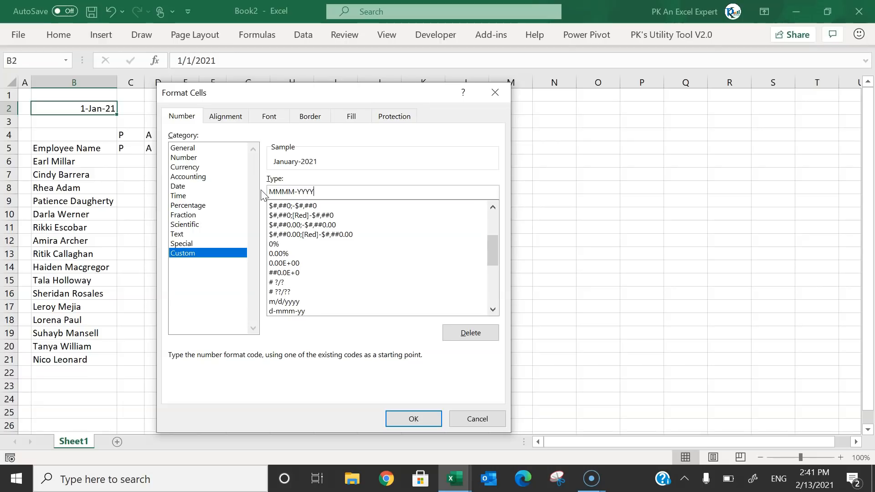
pyautogui.click(412, 416)
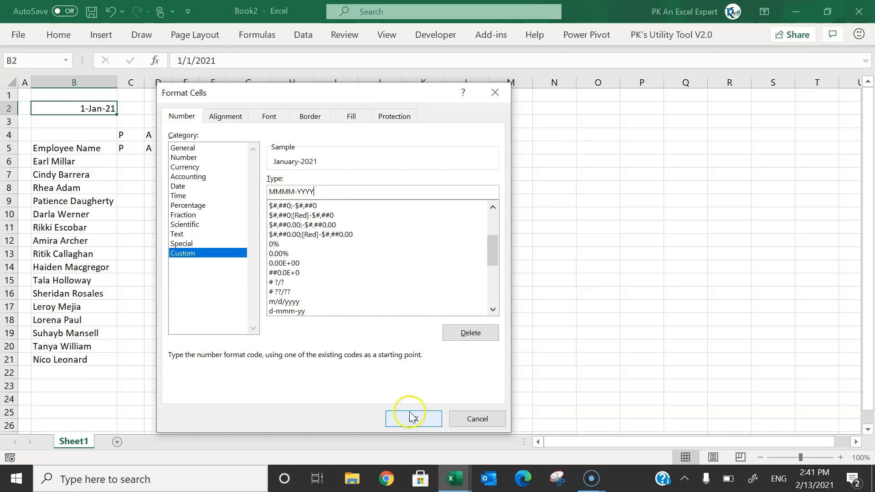
pyautogui.click(58, 35)
pyautogui.click(79, 82)
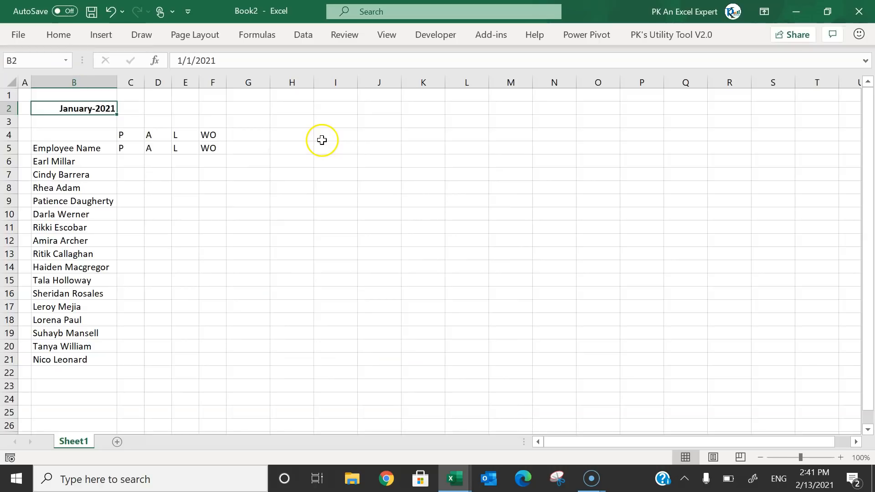
# Link cell G4 to the month date with the formula =B2
pyautogui.click(237, 136)
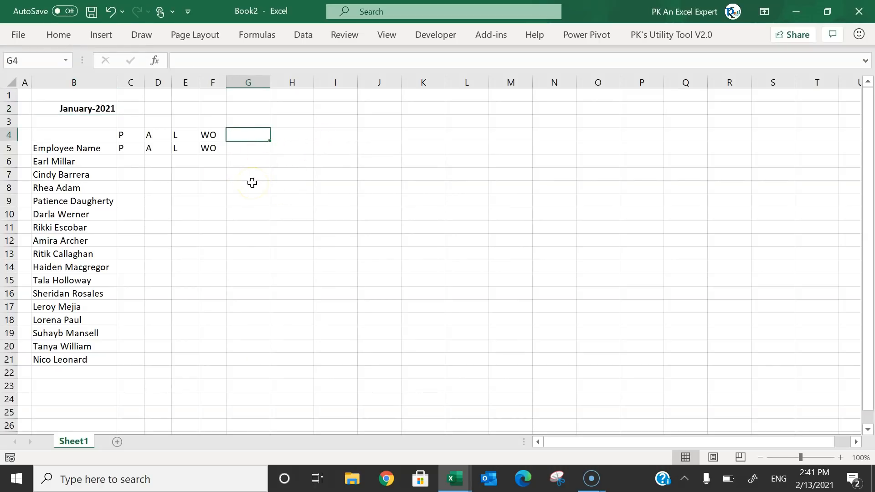
pyautogui.write('=')
pyautogui.press('Up')
pyautogui.press('Up')
pyautogui.press('Left')
pyautogui.press('Left')
pyautogui.press('Left')
pyautogui.press('Left')
pyautogui.press('Left')
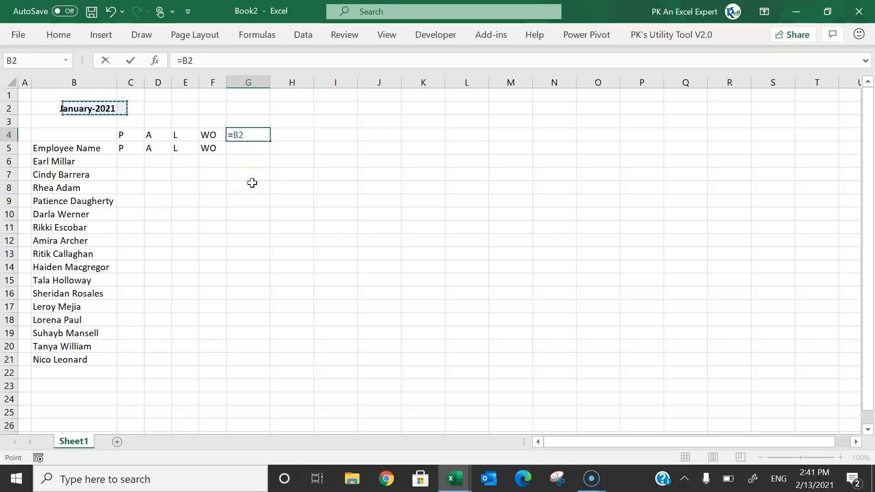
pyautogui.press('Return')
# Enter the formula =G4+1 in cell H4 to produce the following day's date
pyautogui.press('Up')
pyautogui.press('Right')
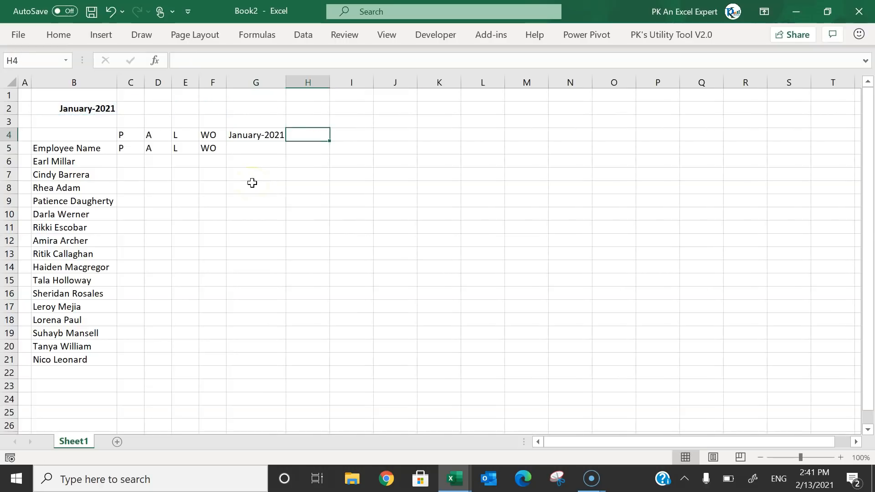
pyautogui.write('=')
pyautogui.press('Left')
pyautogui.write('+1')
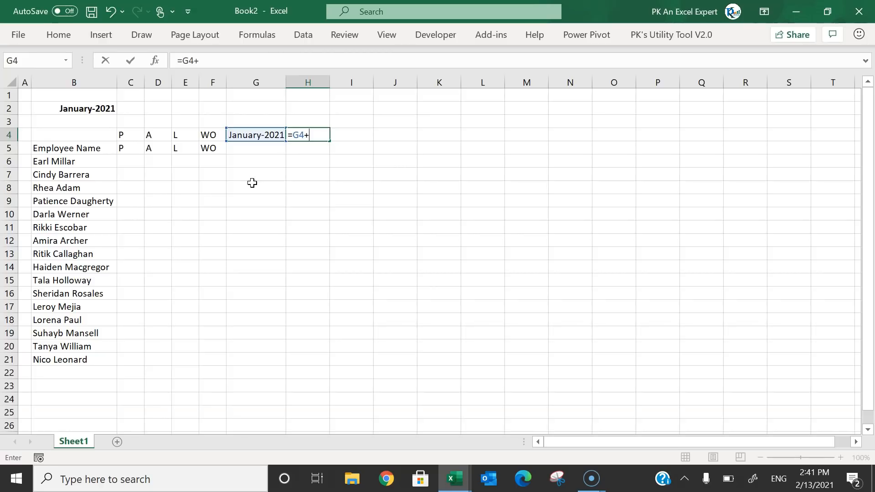
pyautogui.press('Return')
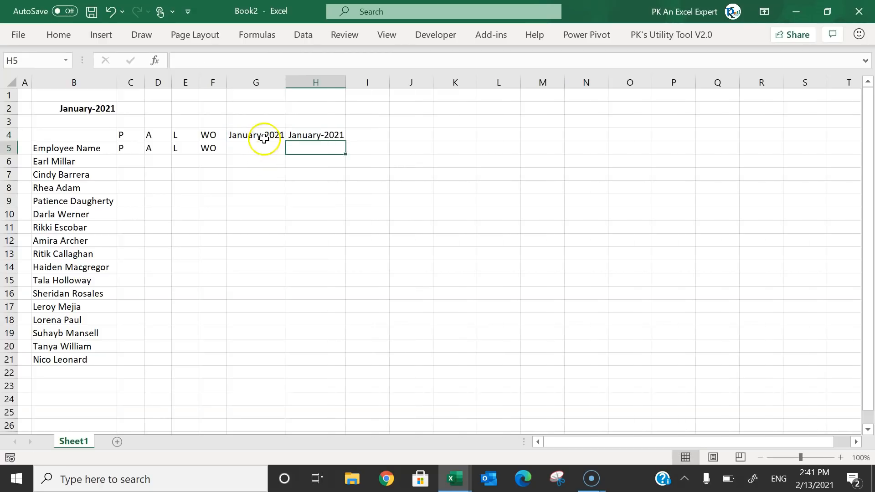
# Enter =TEXT(G4,"DDD") in cell G5 for the weekday name and copy the formula to H5
pyautogui.click(253, 150)
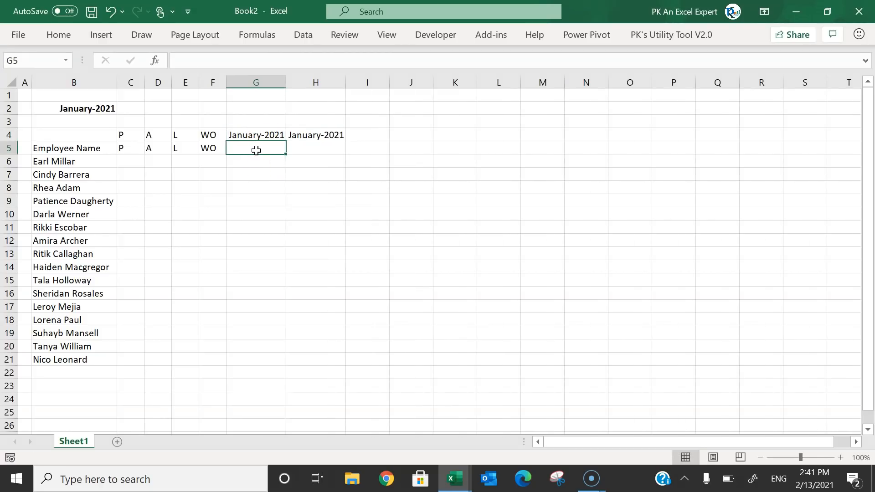
pyautogui.write('=text(')
pyautogui.press('Up')
pyautogui.write(',')
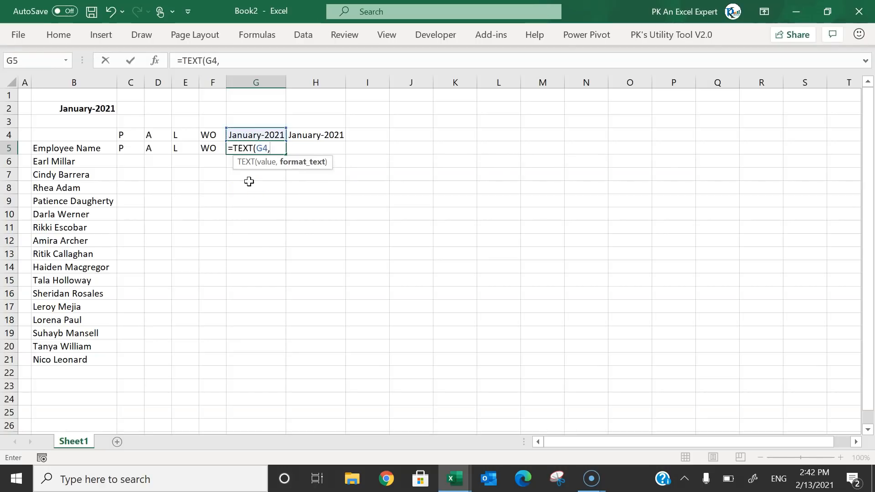
pyautogui.write('"DD')
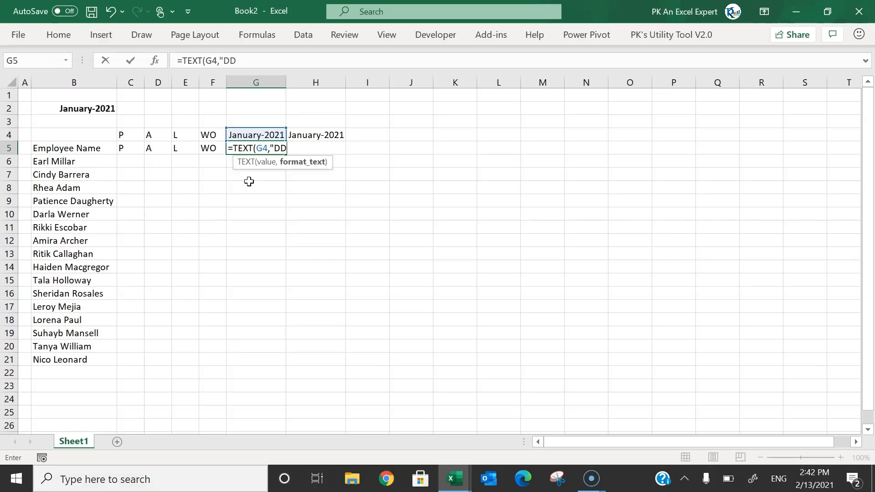
pyautogui.write('D")')
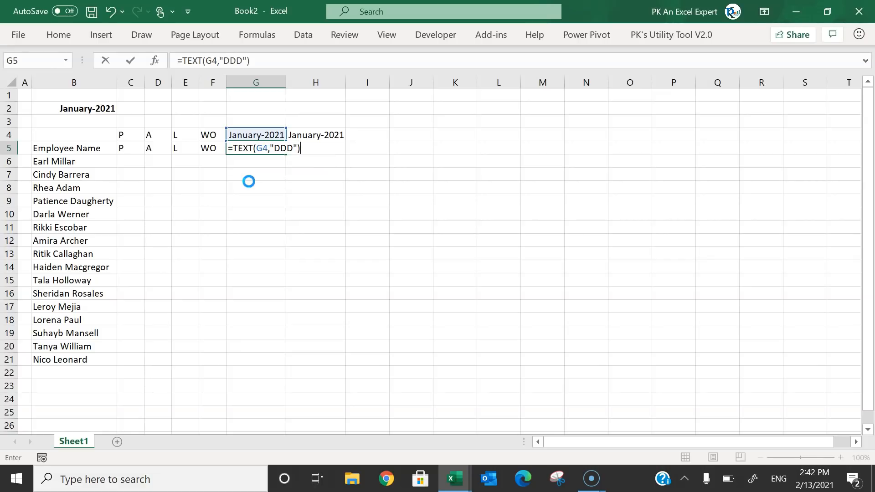
pyautogui.hotkey('ctrl', 'Return')
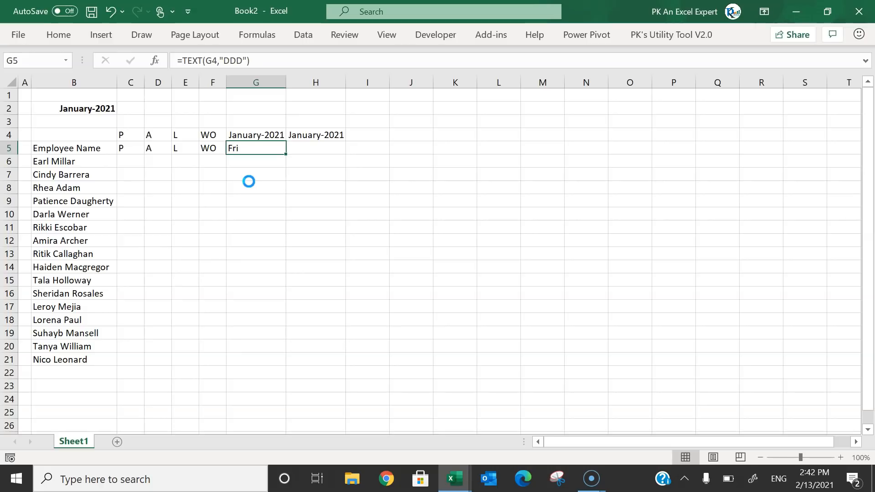
pyautogui.hotkey('ctrl', 'c')
pyautogui.press('Right')
pyautogui.hotkey('ctrl', 'v')
pyautogui.press('Escape')
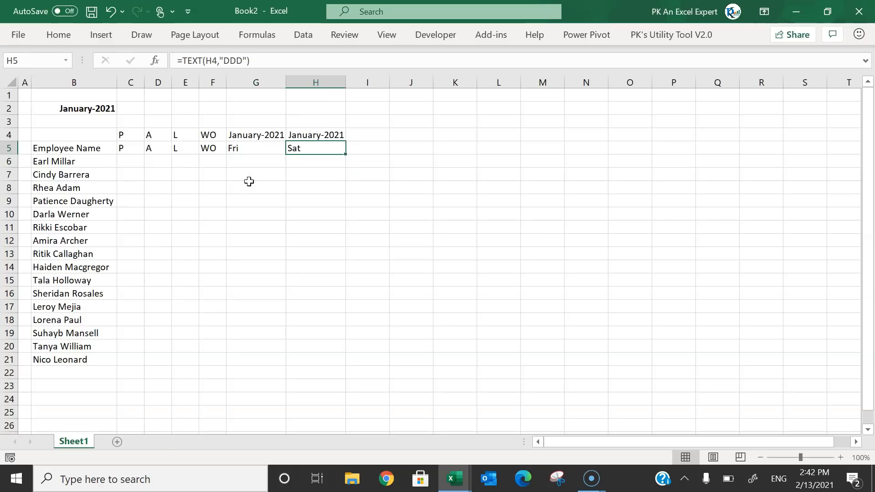
# Format the dates in G4:H4 with the custom format DD-MMM and a text orientation of 90 degrees
pyautogui.press('Up')
pyautogui.press('Left')
pyautogui.hotkey('shift', 'Right')
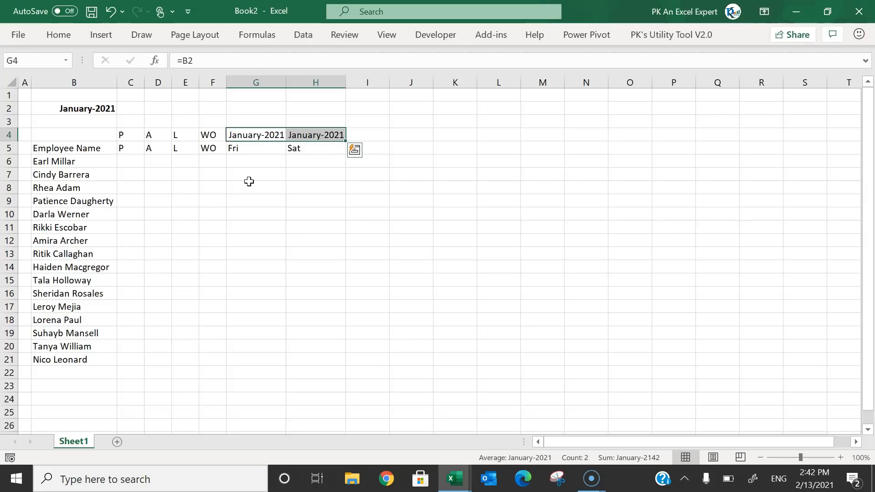
pyautogui.rightClick(318, 139)
pyautogui.click(396, 391)
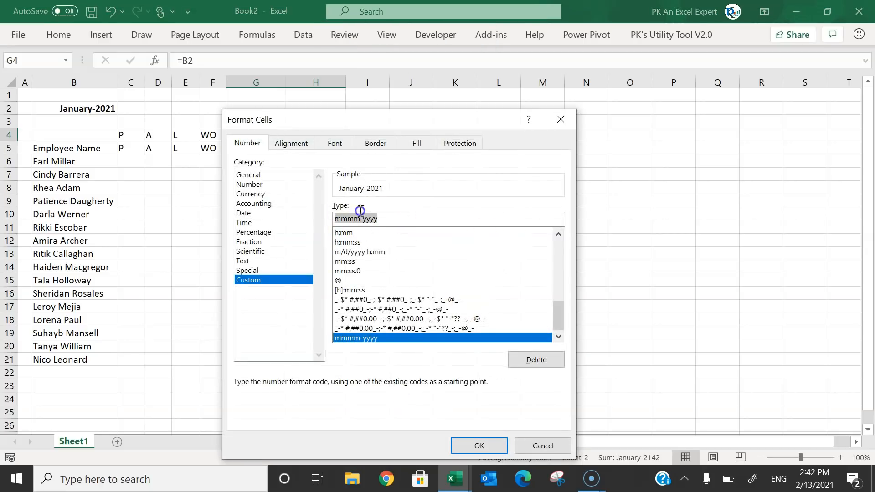
pyautogui.moveTo(373, 119); pyautogui.dragTo(541, 96)
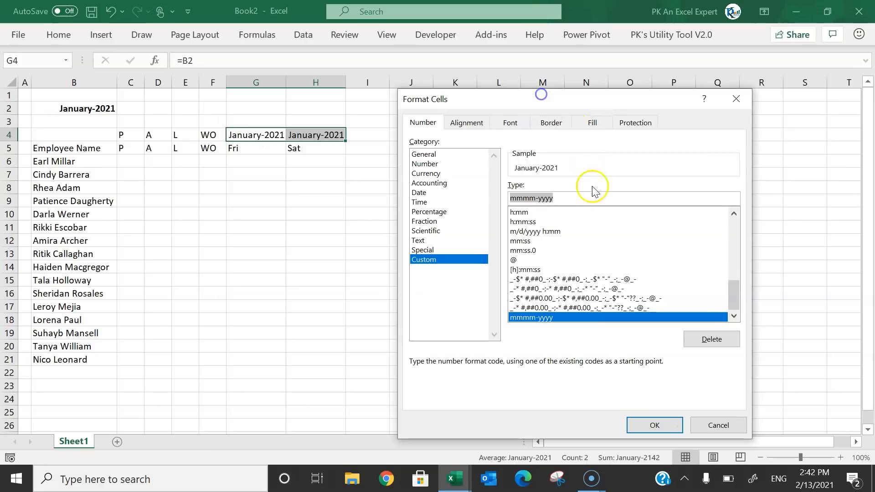
pyautogui.write('DD-MMM')
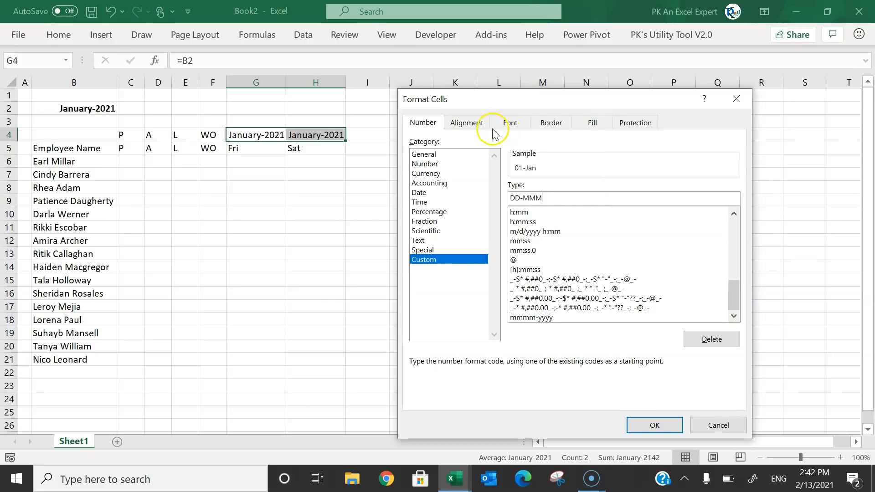
pyautogui.click(473, 122)
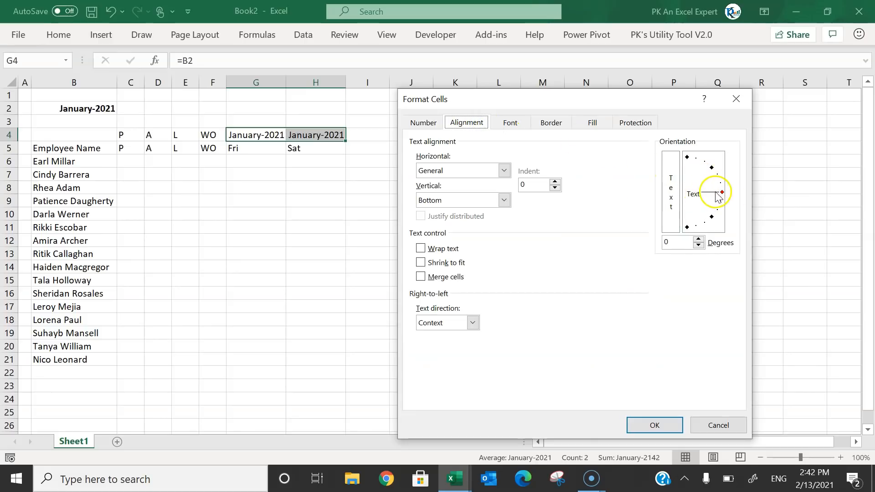
pyautogui.moveTo(723, 196); pyautogui.dragTo(697, 149)
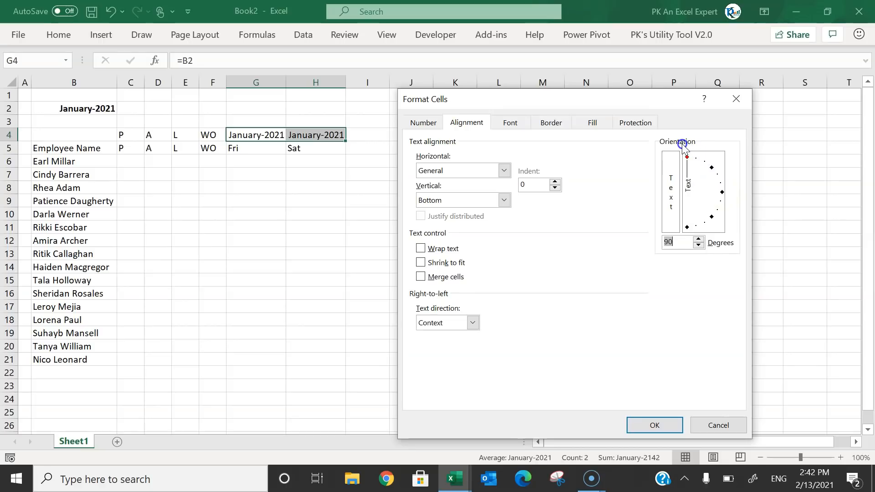
pyautogui.press('Return')
# Rotate the weekday names in G5:H5 to 90 degrees and narrow columns G and H to fit
pyautogui.moveTo(250, 168); pyautogui.dragTo(326, 176)
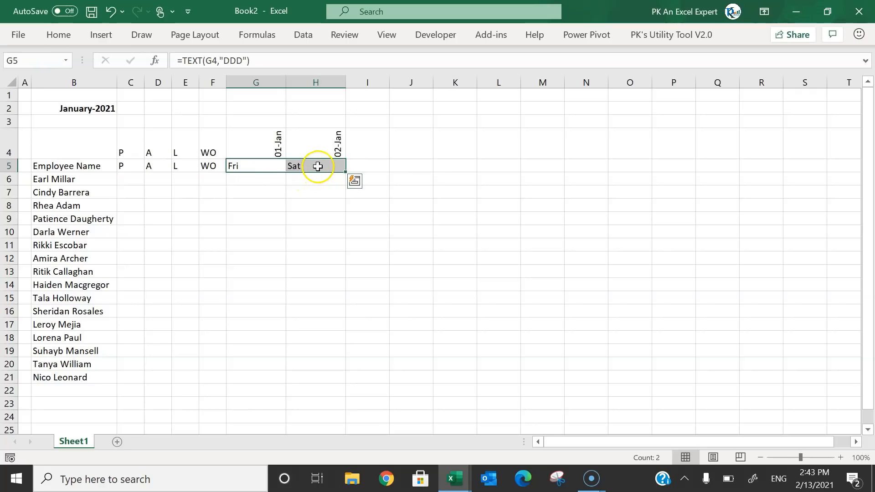
pyautogui.rightClick(317, 166)
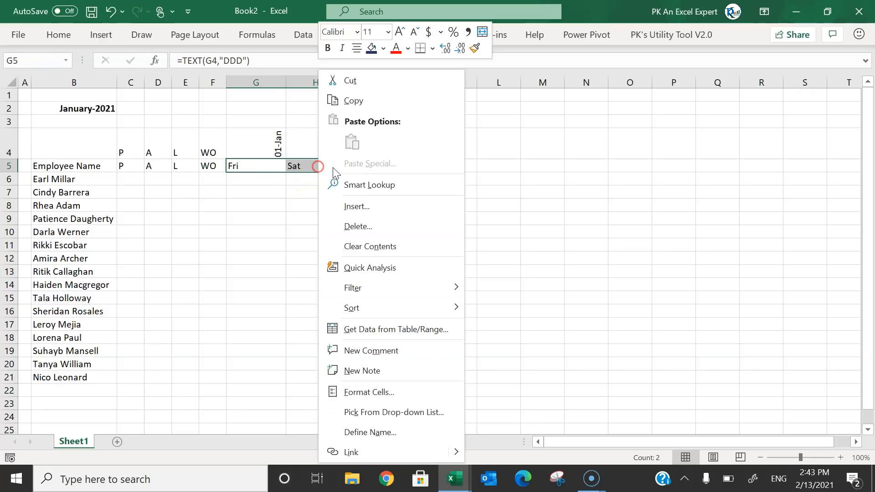
pyautogui.click(400, 392)
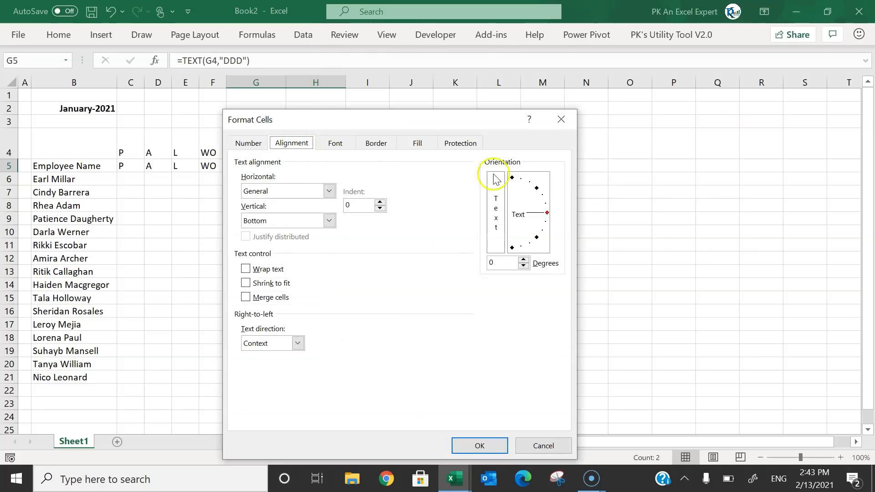
pyautogui.moveTo(548, 219); pyautogui.dragTo(511, 164)
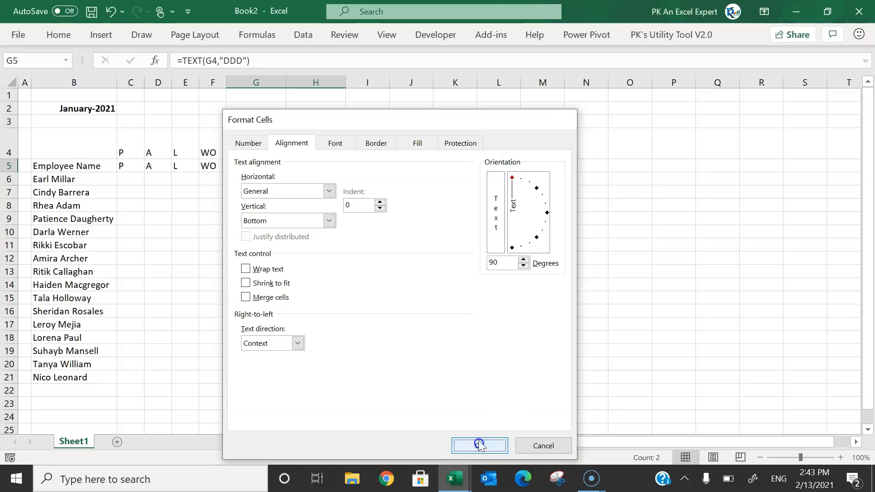
pyautogui.click(479, 445)
pyautogui.click(371, 235)
pyautogui.moveTo(258, 82); pyautogui.dragTo(306, 83)
# Fill the date and weekday formulas in rows 4 and 5 across from column H to AK, reaching 31-Jan
pyautogui.moveTo(258, 134); pyautogui.dragTo(778, 168)
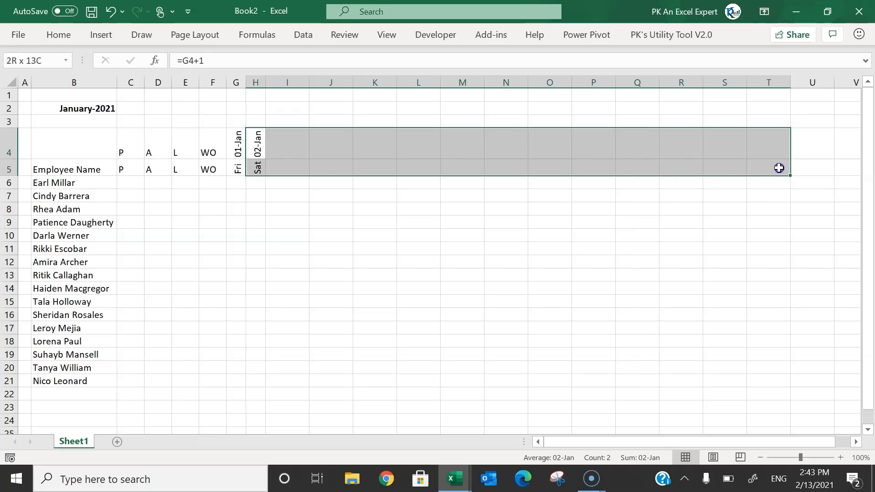
pyautogui.hotkey('ctrl', 'r')
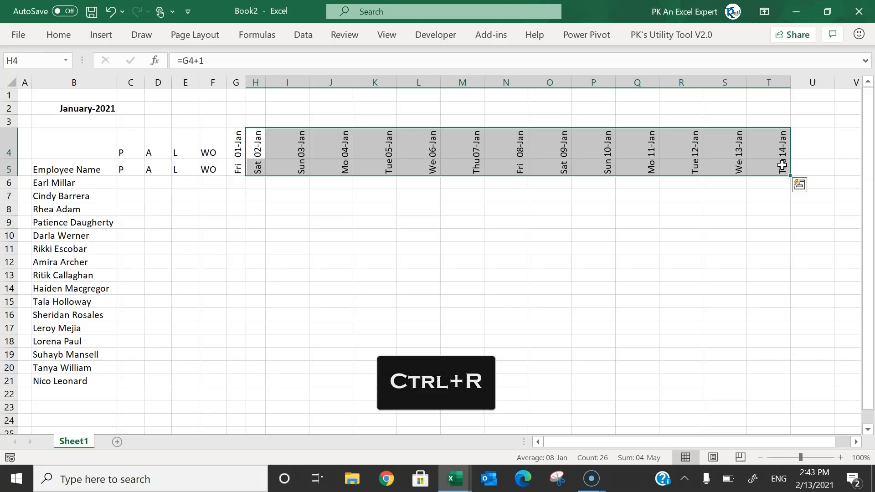
pyautogui.click(783, 148)
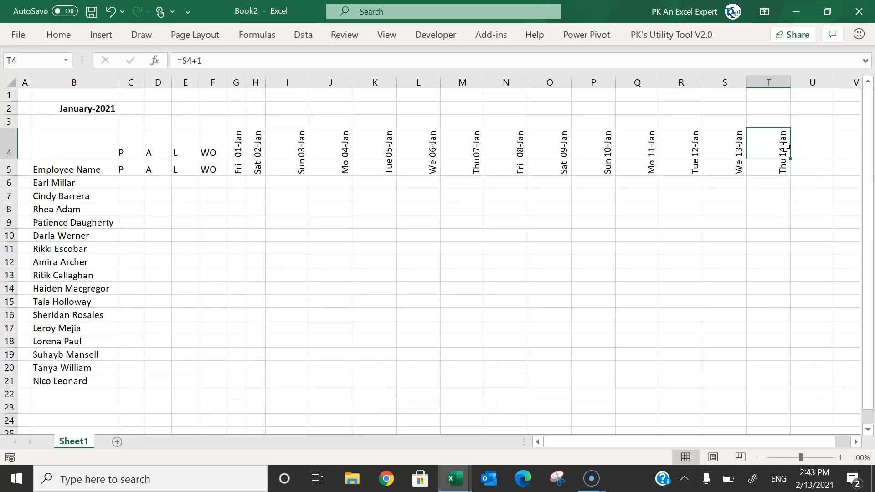
pyautogui.moveTo(785, 147); pyautogui.dragTo(785, 147)
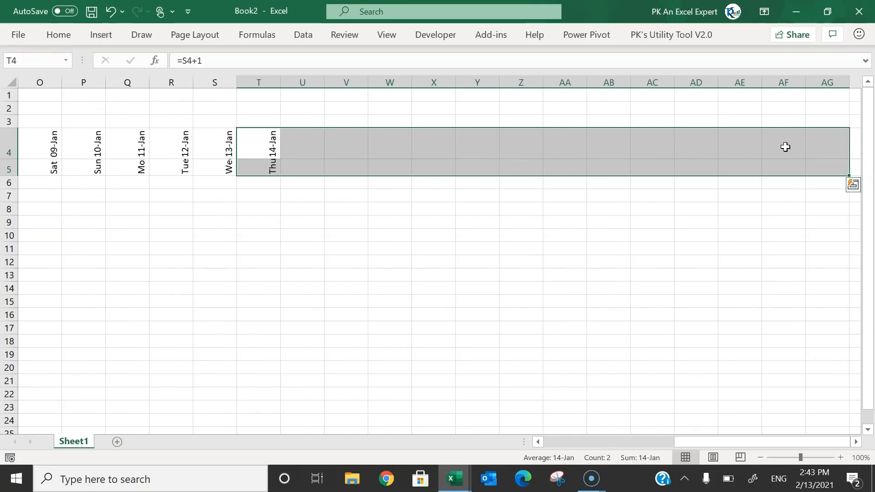
pyautogui.hotkey('ctrl', 'r')
pyautogui.hotkey('ctrl', 'Right')
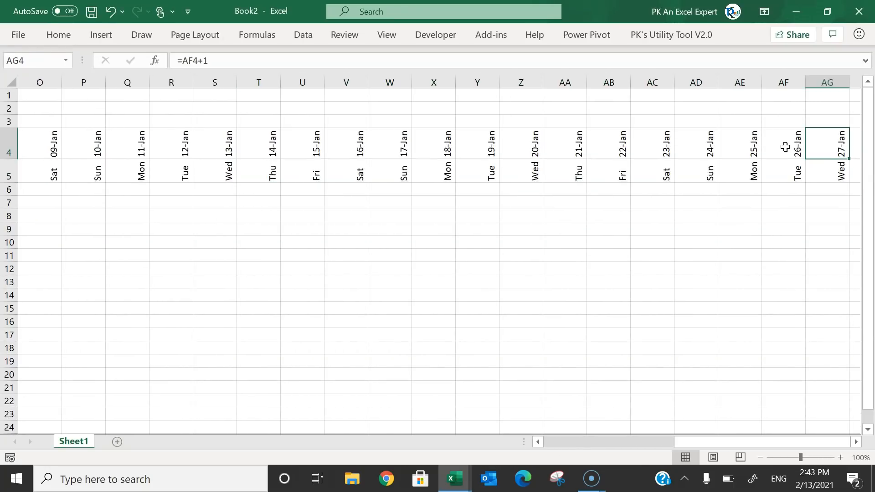
pyautogui.hotkey('shift', 'Down')
pyautogui.hotkey('shift', 'Right')
pyautogui.moveTo(785, 147); pyautogui.dragTo(785, 146)
pyautogui.hotkey('ctrl', 'r')
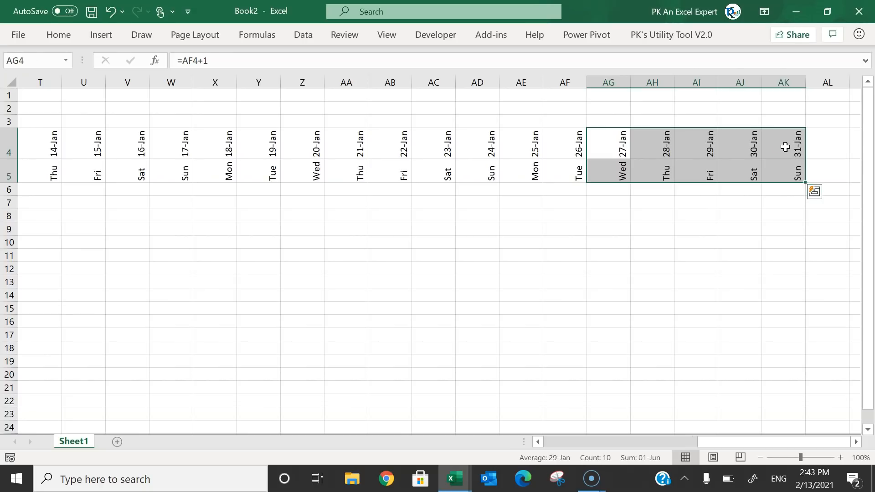
# Narrow columns I to AK together to fit the rotated dates
pyautogui.click(785, 147)
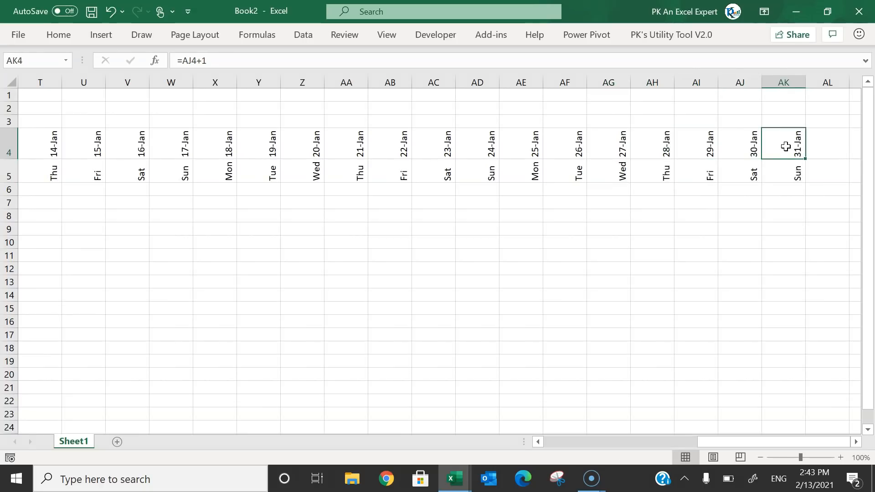
pyautogui.press('Down')
pyautogui.press('Up')
pyautogui.hotkey('ctrl', 'Left')
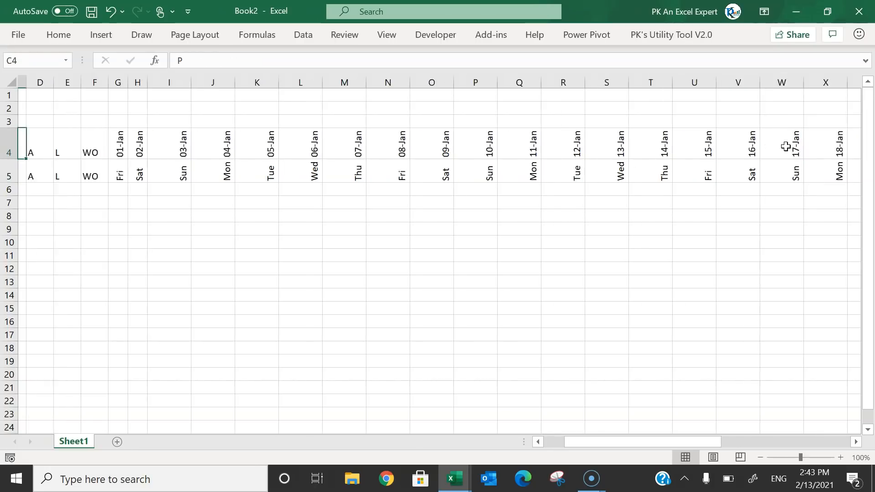
pyautogui.press('Right')
pyautogui.press('Right')
pyautogui.press('Right')
pyautogui.press('Right')
pyautogui.hotkey('ctrl', 'shift', 'Right')
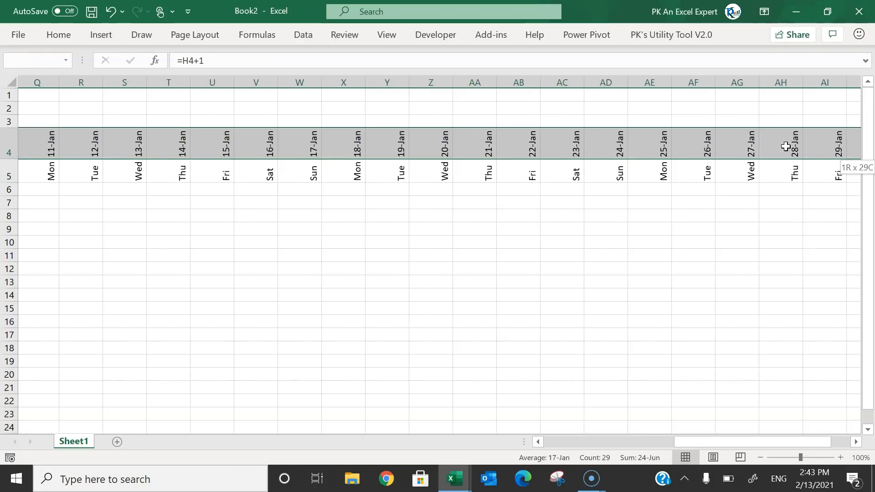
pyautogui.hotkey('ctrl', 'space')
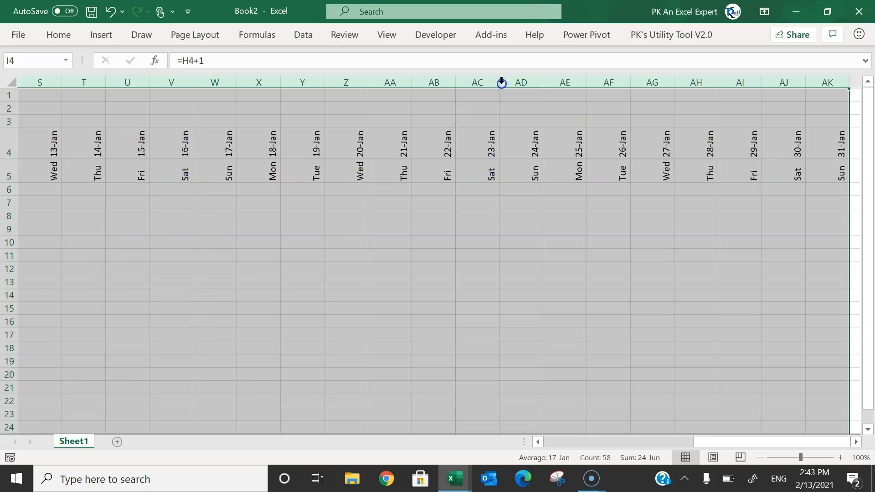
pyautogui.moveTo(501, 83); pyautogui.dragTo(203, 82)
# Give all date columns from G to AK one uniform narrow width
pyautogui.click(330, 143)
pyautogui.hotkey('ctrl', 'Left')
pyautogui.press('Right')
pyautogui.press('Right')
pyautogui.press('Right')
pyautogui.press('Right')
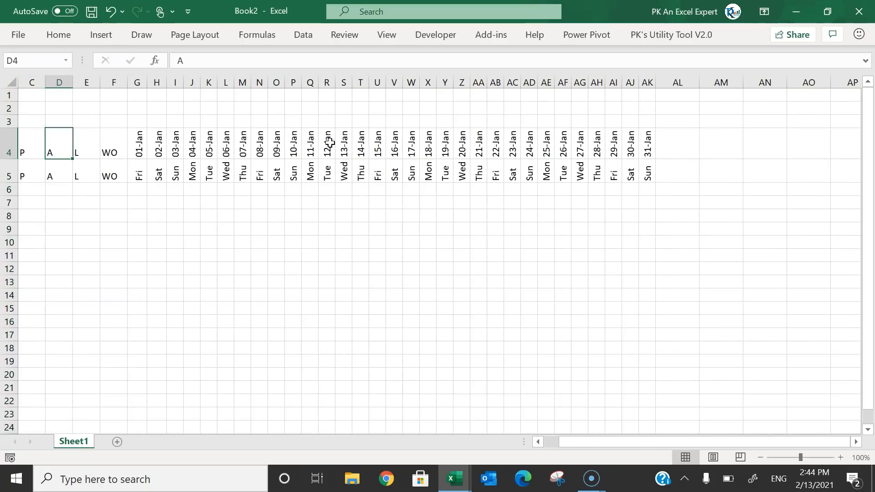
pyautogui.hotkey('shift', 'Right')
pyautogui.hotkey('ctrl', 'shift', 'Right')
pyautogui.hotkey('ctrl', 'space')
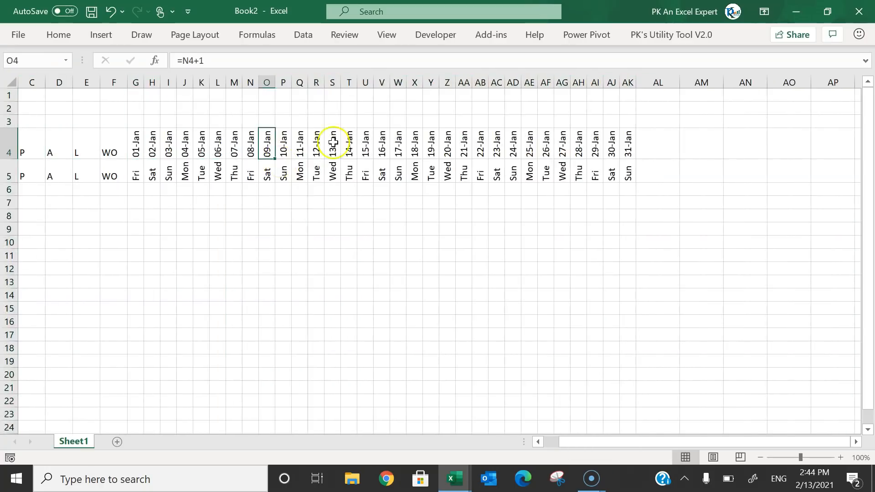
pyautogui.hotkey('ctrl', 'z')
pyautogui.click(280, 152)
# Merge and center the Employee Name header across B4:B5 and align it vertically to the middle
pyautogui.hotkey('ctrl', 'Left')
pyautogui.hotkey('ctrl', 'Left')
pyautogui.press('Right')
pyautogui.press('Right')
pyautogui.press('Left')
pyautogui.hotkey('shift', 'Down')
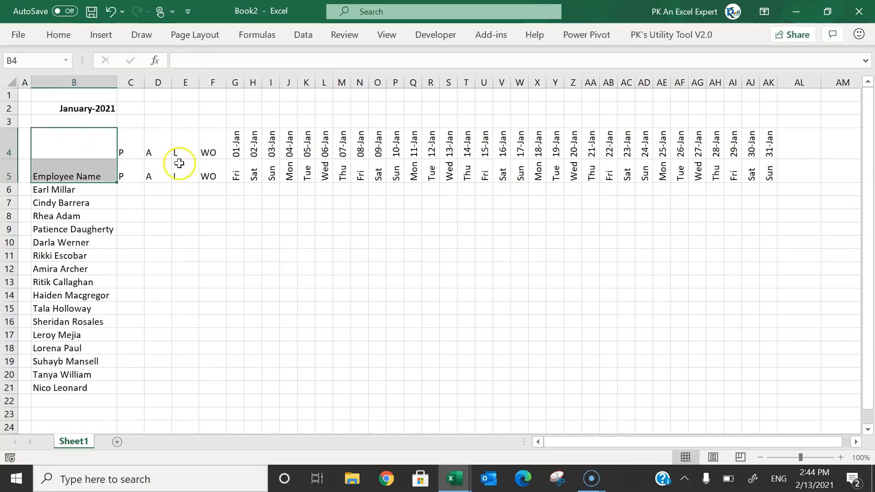
pyautogui.moveTo(78, 141); pyautogui.dragTo(80, 181)
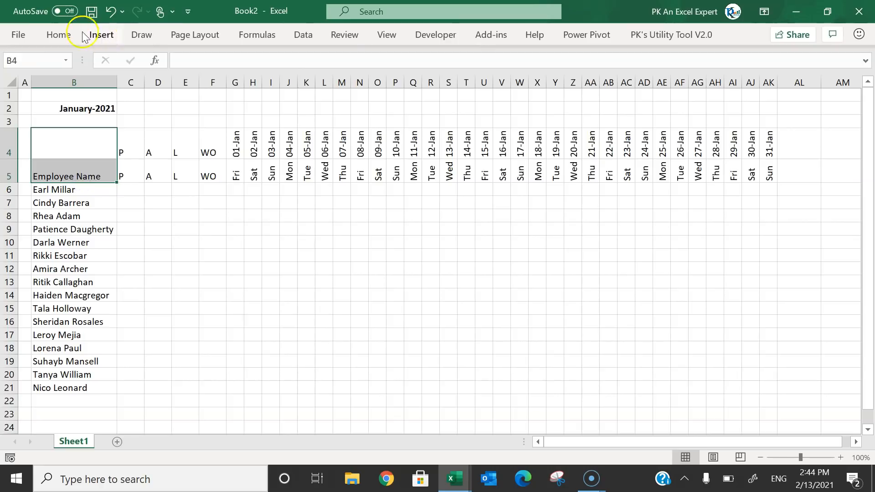
pyautogui.click(63, 35)
pyautogui.click(212, 68)
pyautogui.hotkey('ctrl', 'F1')
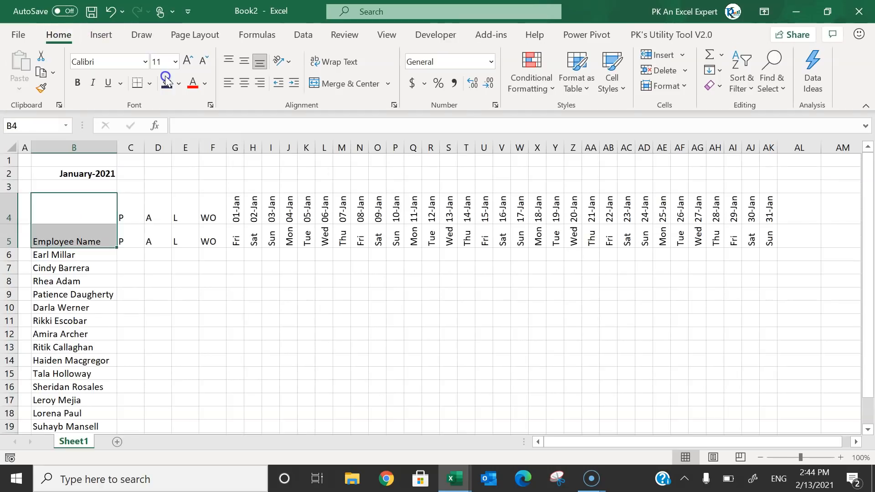
pyautogui.click(316, 84)
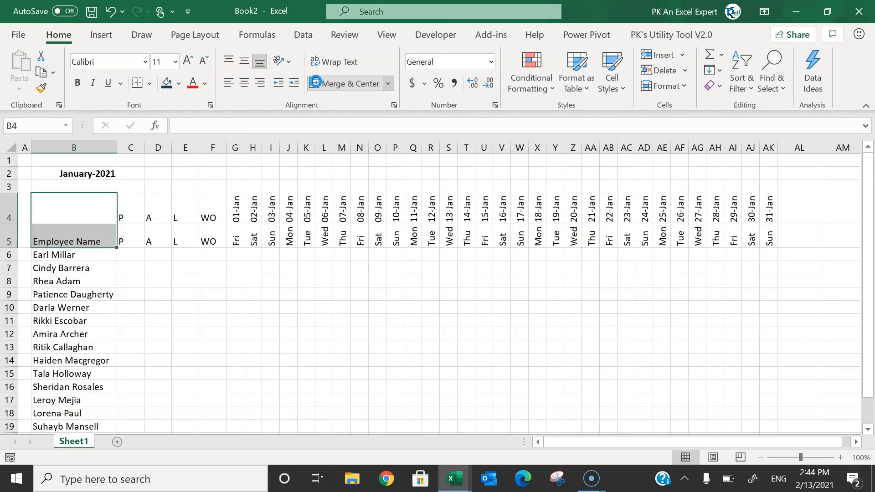
pyautogui.click(244, 62)
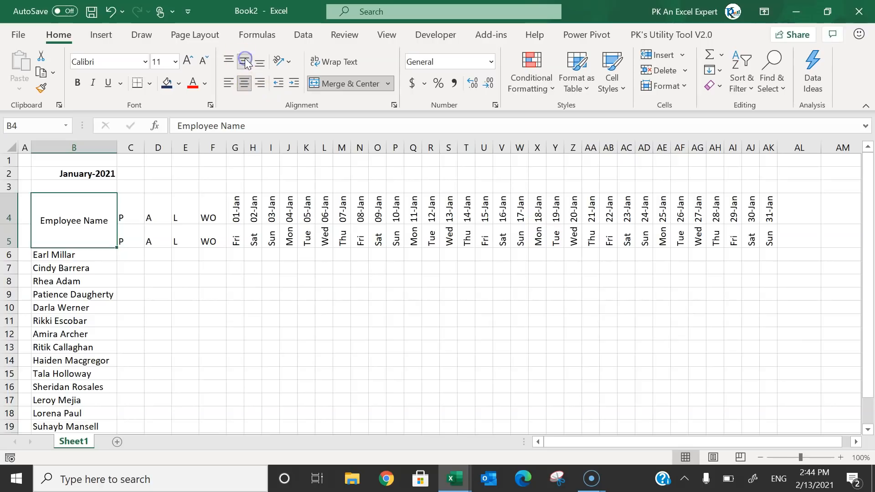
# Rename the Sheet1 worksheet as Attendance
pyautogui.click(253, 238)
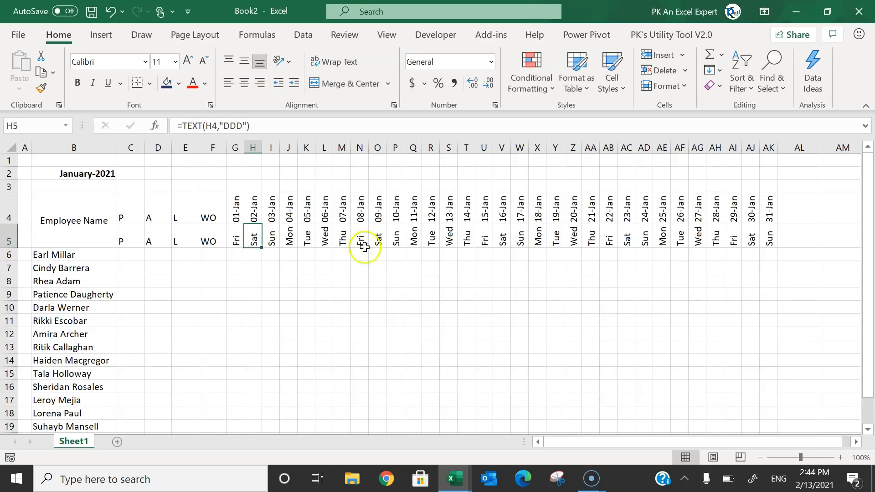
pyautogui.doubleClick(75, 441)
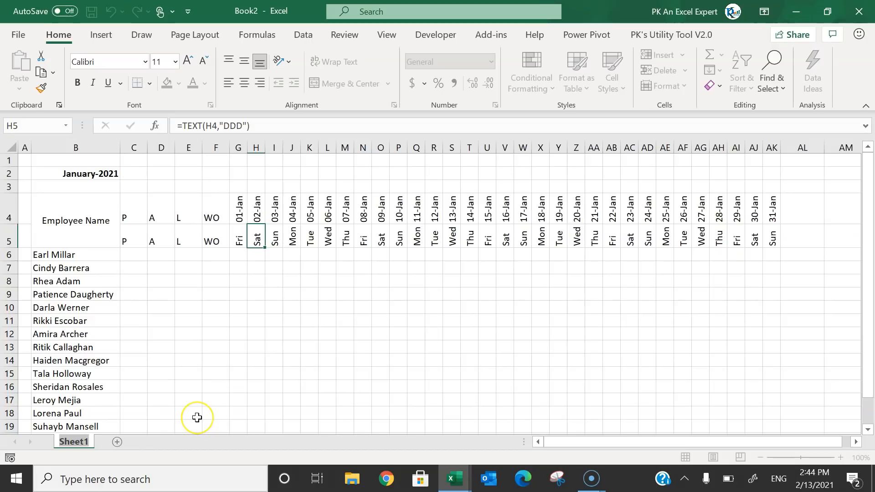
pyautogui.write('Attendance')
pyautogui.press('Return')
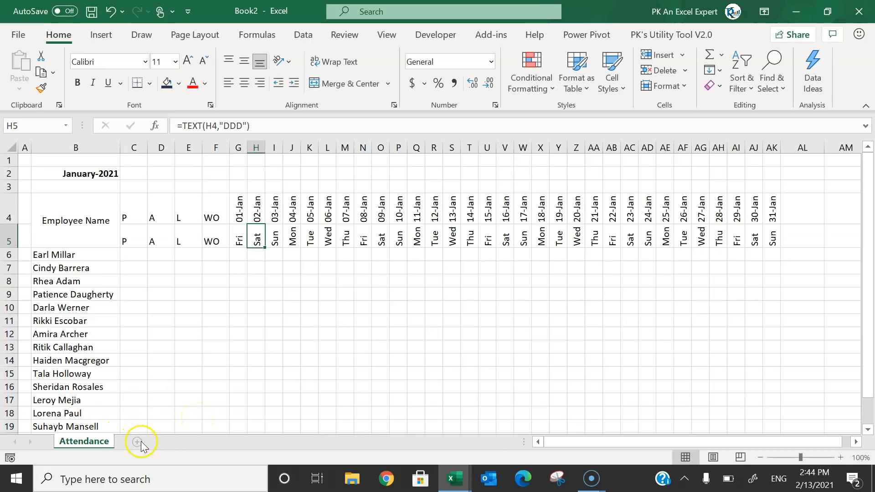
# Add a new worksheet and name it Setting
pyautogui.click(136, 441)
pyautogui.doubleClick(145, 441)
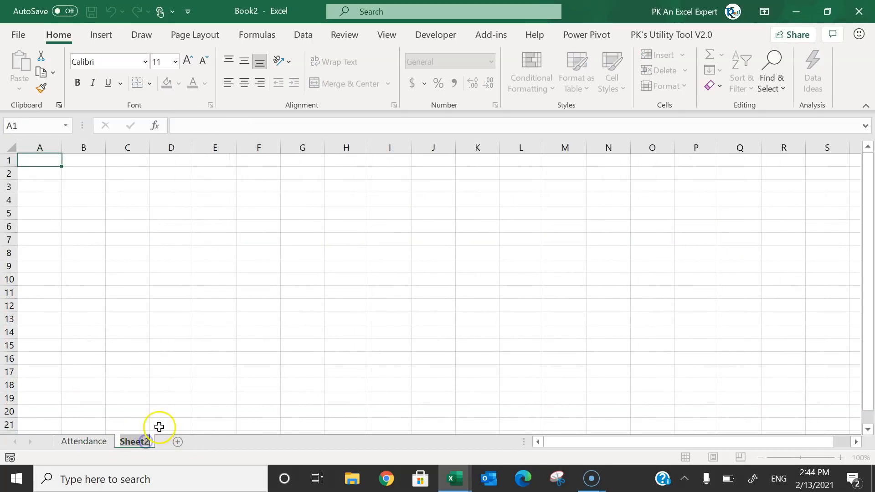
pyautogui.write('Setting')
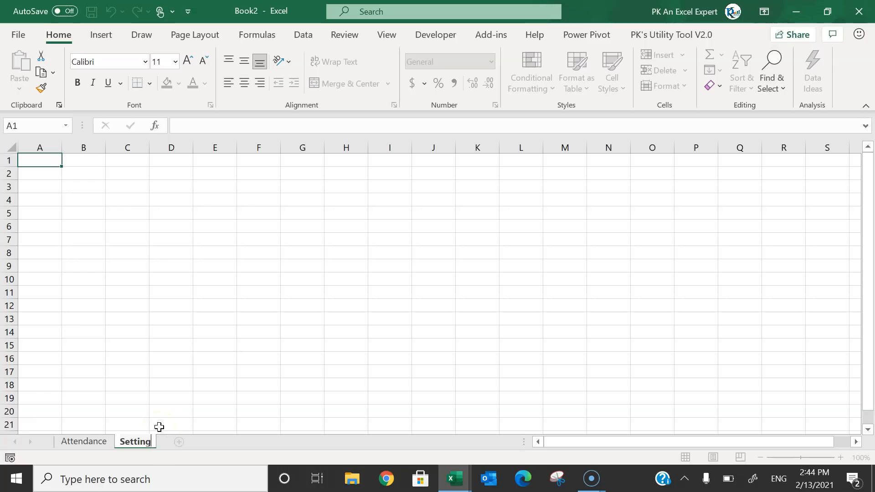
pyautogui.press('Return')
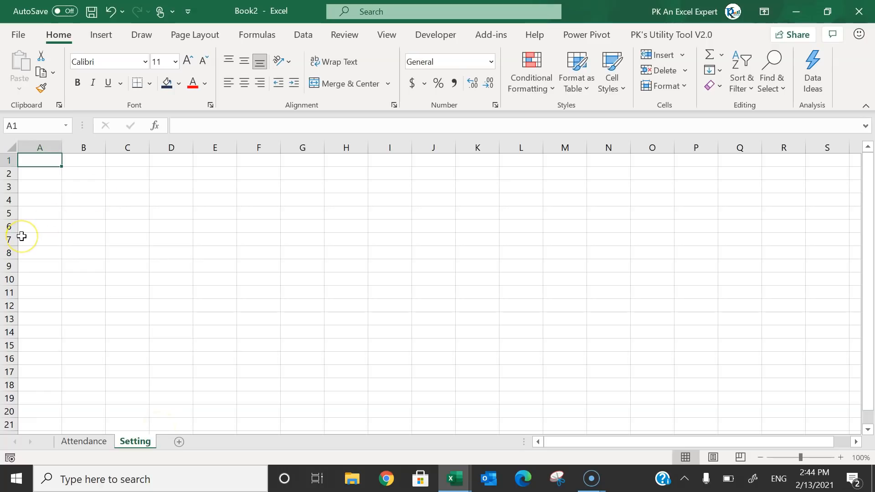
# Enter the headers Attendance Code in A1 and Symbol in B1, with column A wide enough for its header
pyautogui.write('Attendance Code')
pyautogui.press('Tab')
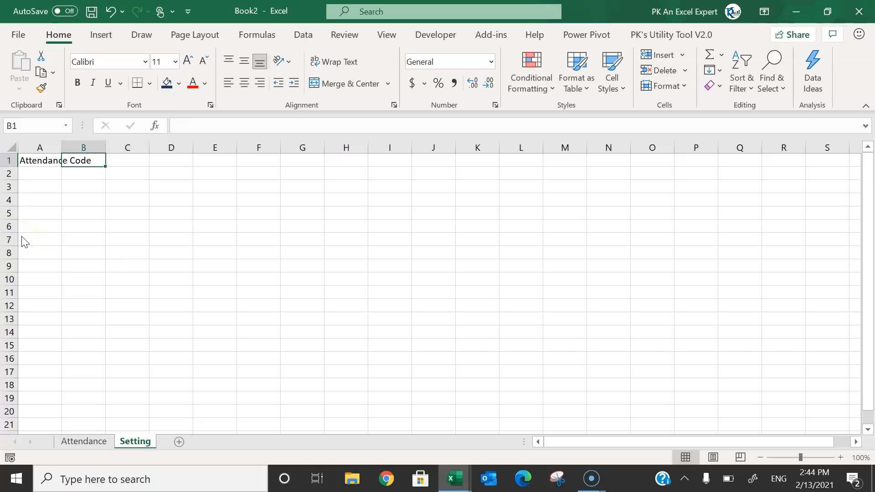
pyautogui.write('Sy')
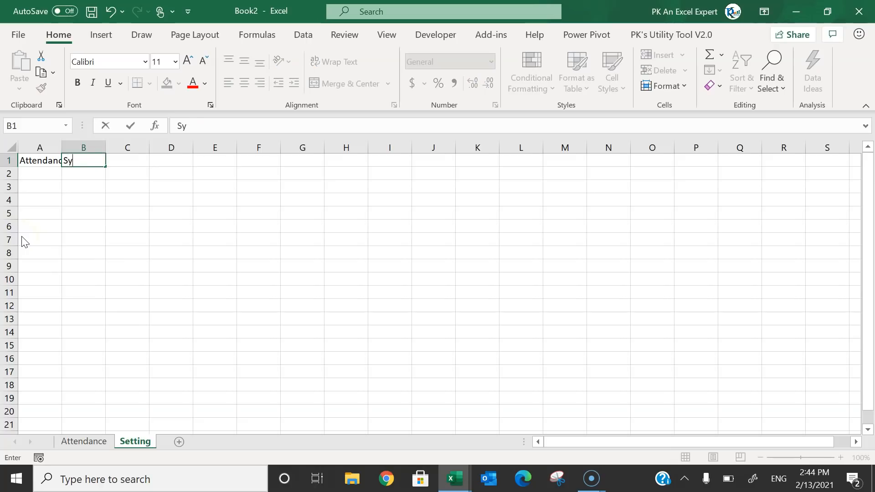
pyautogui.write('mbol')
pyautogui.press('Return')
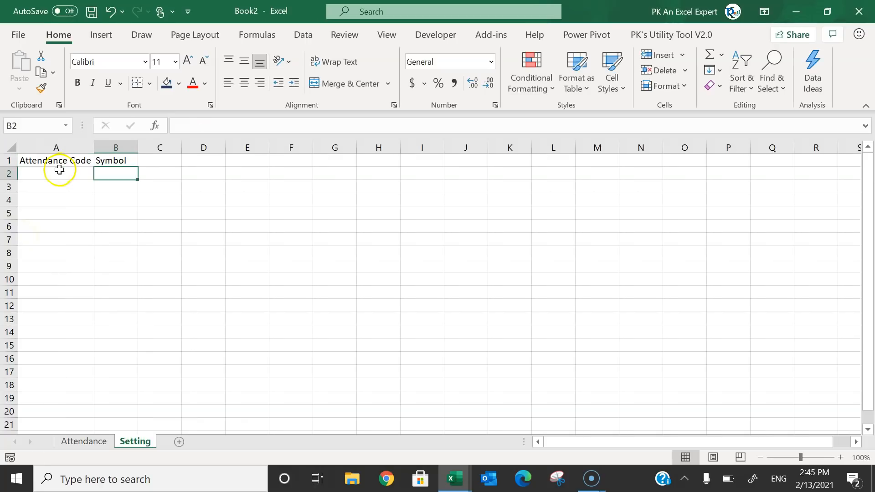
# List the attendance codes P, A, L and WO in cells A2 to A5
pyautogui.click(60, 171)
pyautogui.write('P')
pyautogui.press('Return')
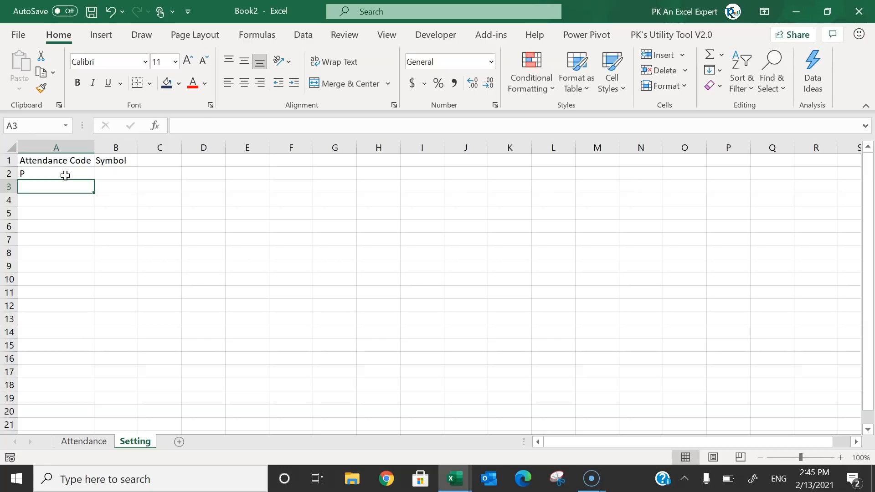
pyautogui.write('A')
pyautogui.press('Delete')
pyautogui.press('Return')
pyautogui.write('L')
pyautogui.press('Return')
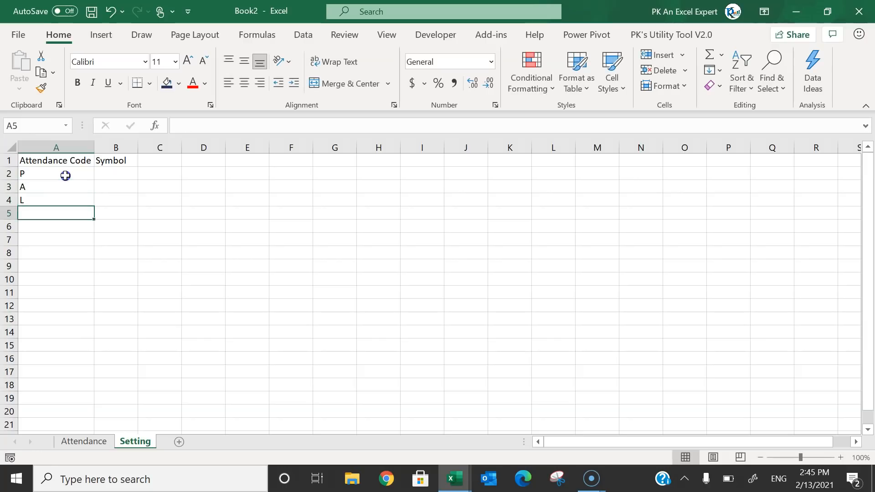
pyautogui.write('WO')
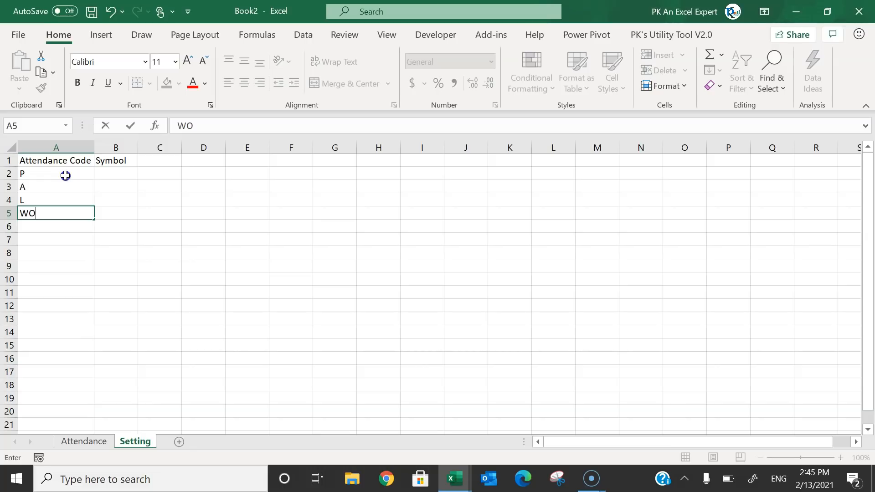
pyautogui.press('Return')
pyautogui.click(66, 175)
pyautogui.click(63, 187)
pyautogui.click(56, 201)
pyautogui.click(57, 212)
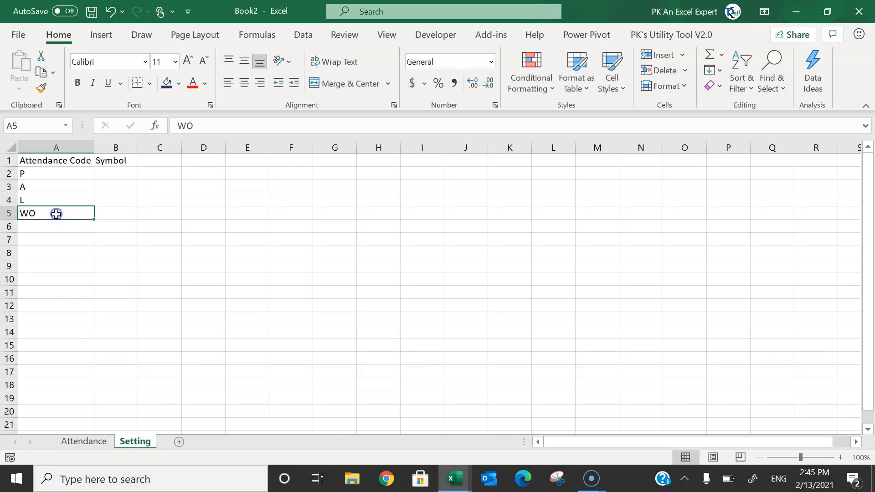
# Open the Symbol dialog for cell B2, beside code P
pyautogui.click(125, 172)
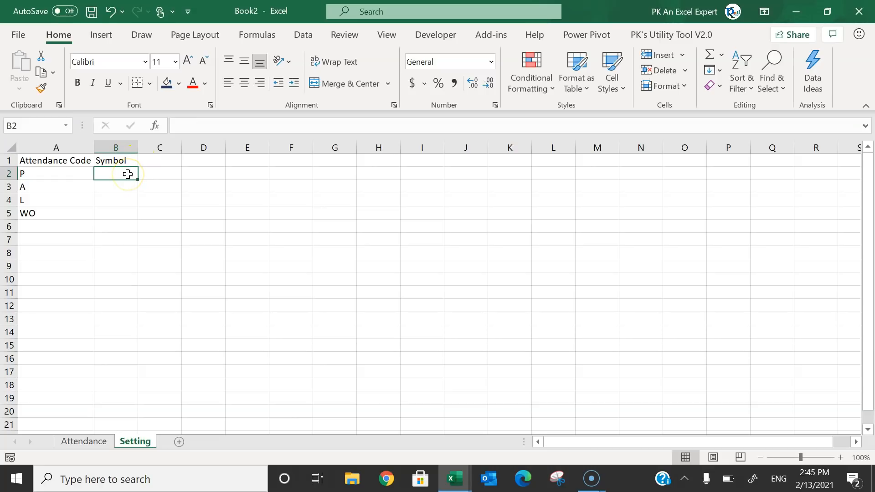
pyautogui.click(103, 36)
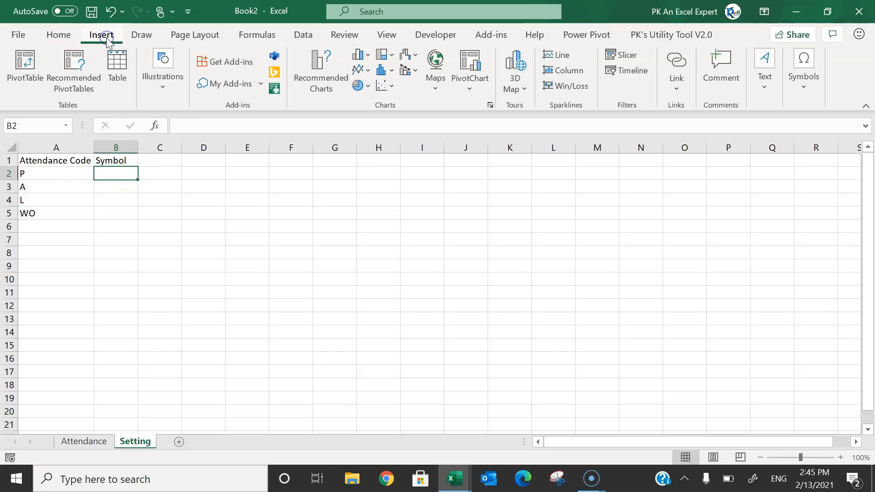
pyautogui.click(807, 86)
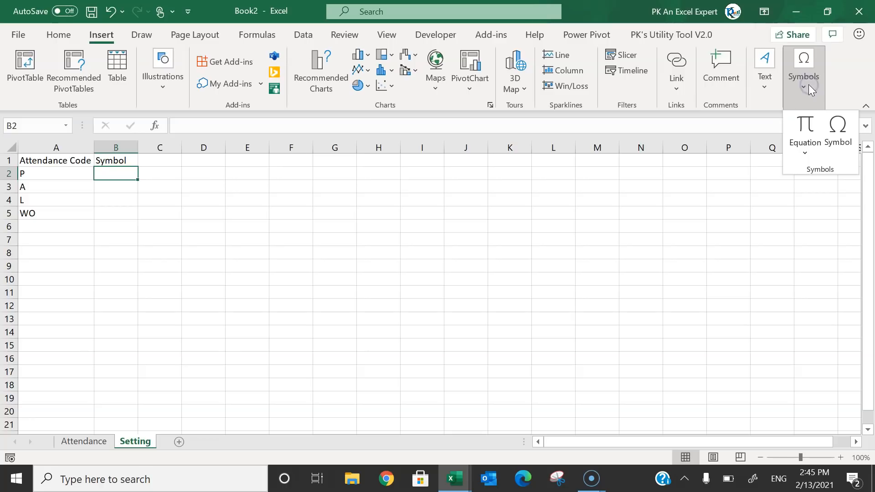
pyautogui.click(843, 144)
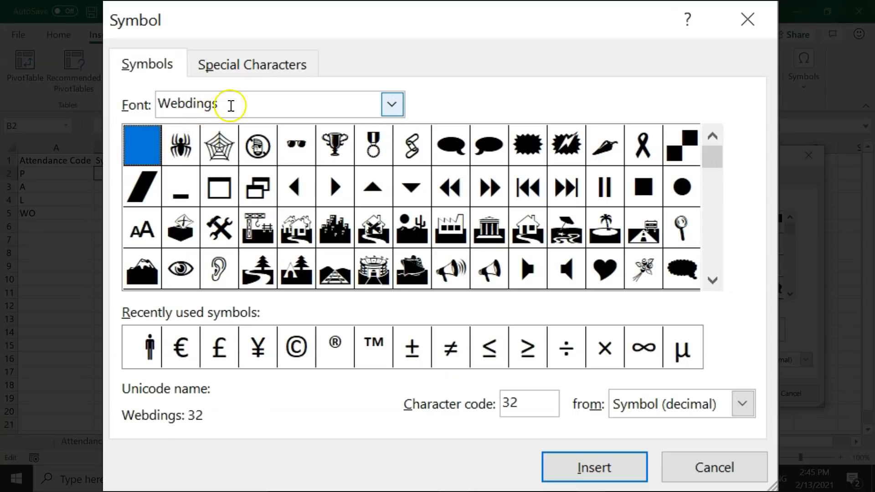
# Switch the symbol font to Abadi and return it to Webdings
pyautogui.moveTo(231, 105); pyautogui.dragTo(136, 104)
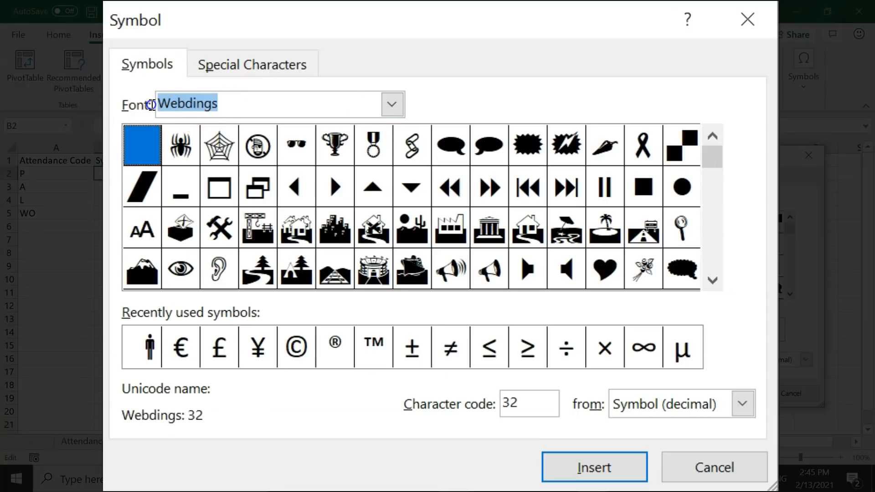
pyautogui.click(392, 105)
pyautogui.moveTo(394, 213); pyautogui.dragTo(389, 126)
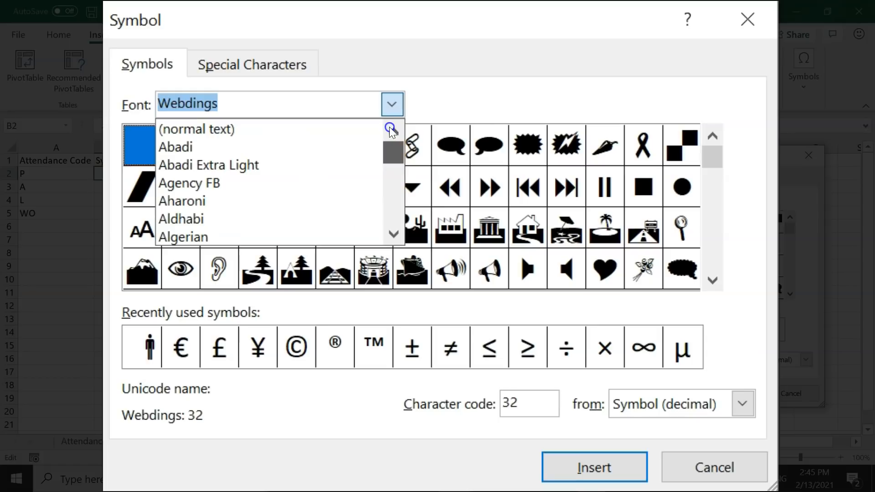
pyautogui.click(269, 147)
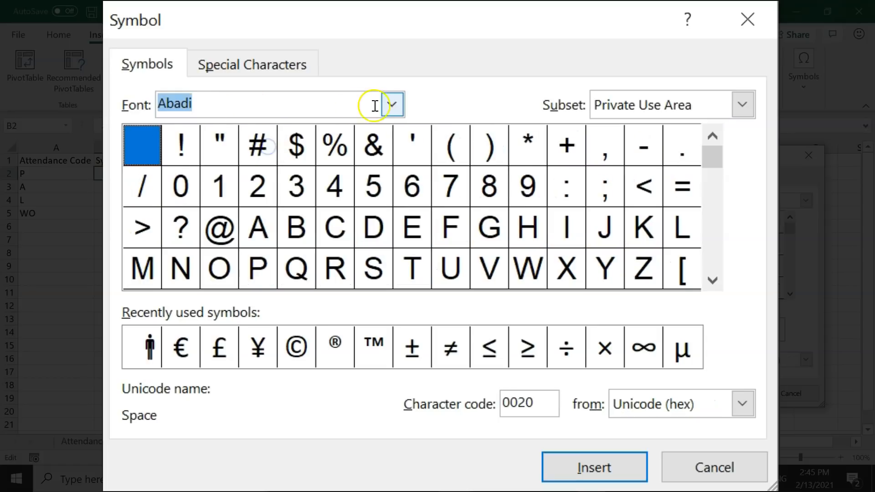
pyautogui.click(393, 104)
pyautogui.moveTo(391, 156); pyautogui.dragTo(286, 107)
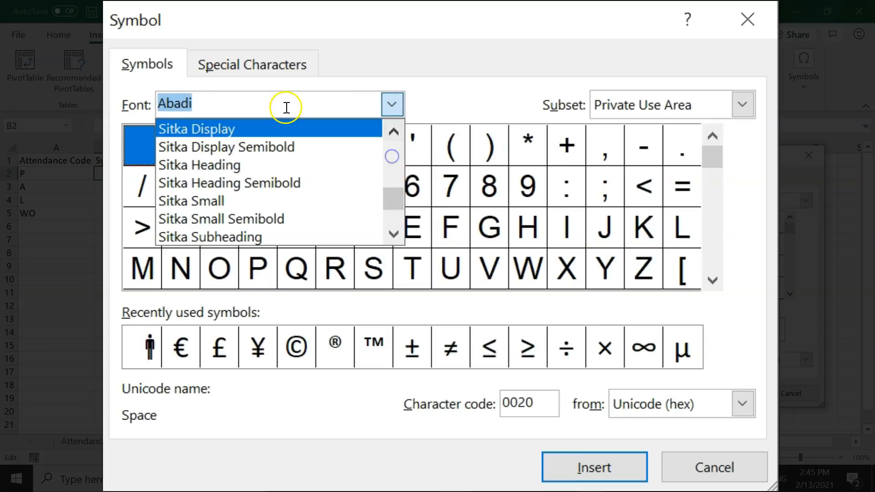
pyautogui.write('we')
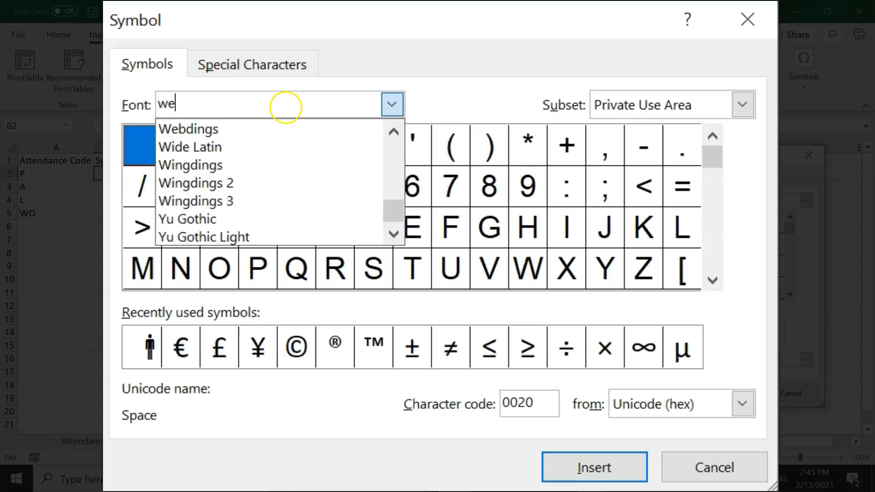
pyautogui.click(255, 129)
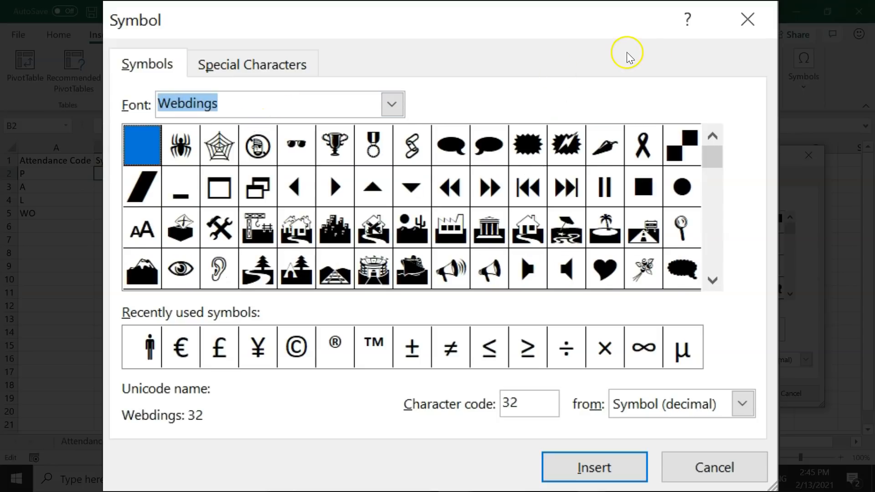
# Insert the Webdings check mark, character code 97, in B2 and close the Symbol dialog
pyautogui.click(712, 280)
pyautogui.click(712, 281)
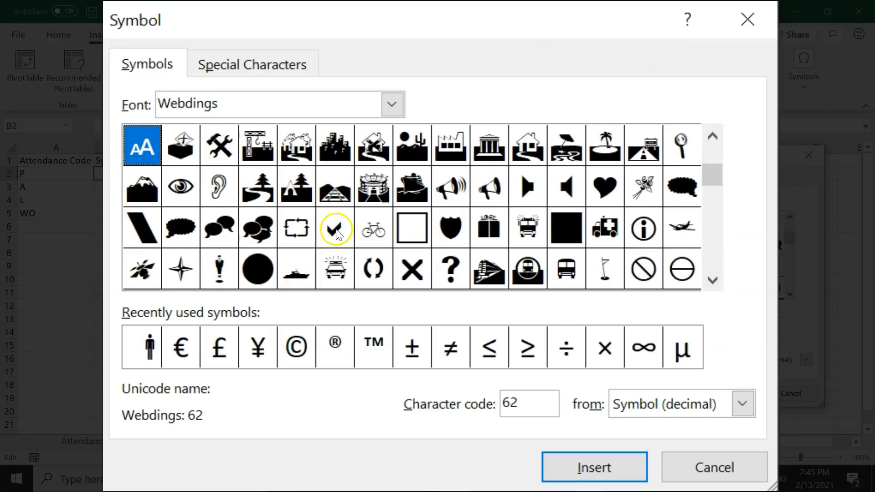
pyautogui.click(337, 234)
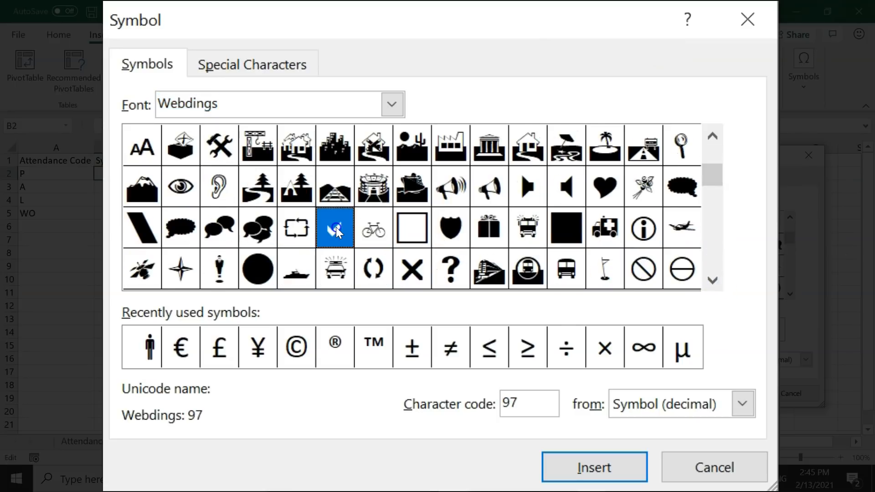
pyautogui.click(592, 470)
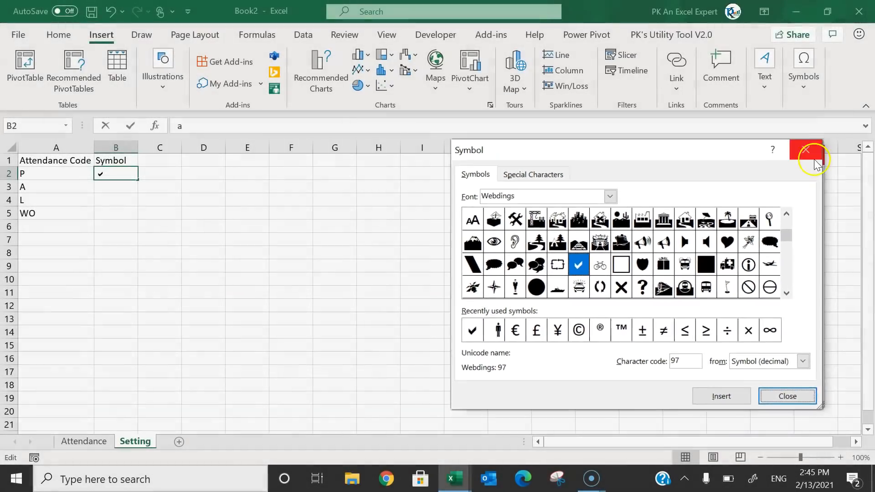
pyautogui.click(814, 160)
# Insert the Webdings cross mark, character code 114, in B3 beside code A and close the Symbol dialog
pyautogui.click(110, 187)
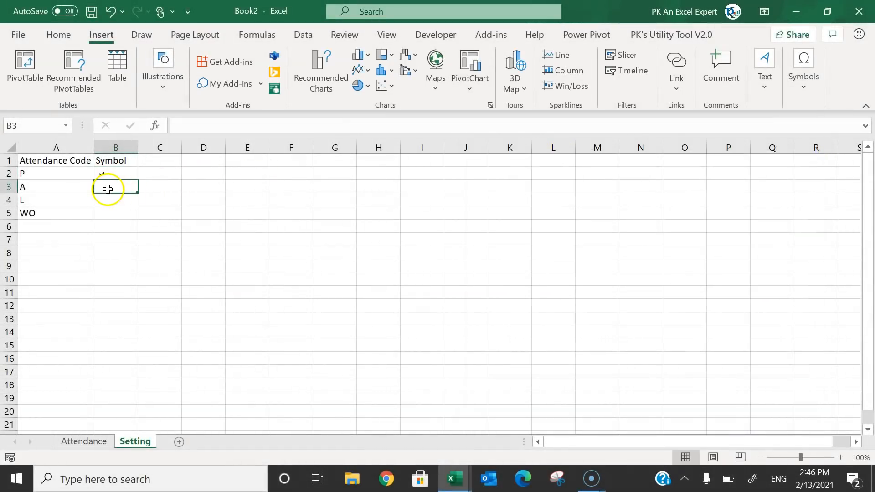
pyautogui.click(805, 87)
pyautogui.click(842, 136)
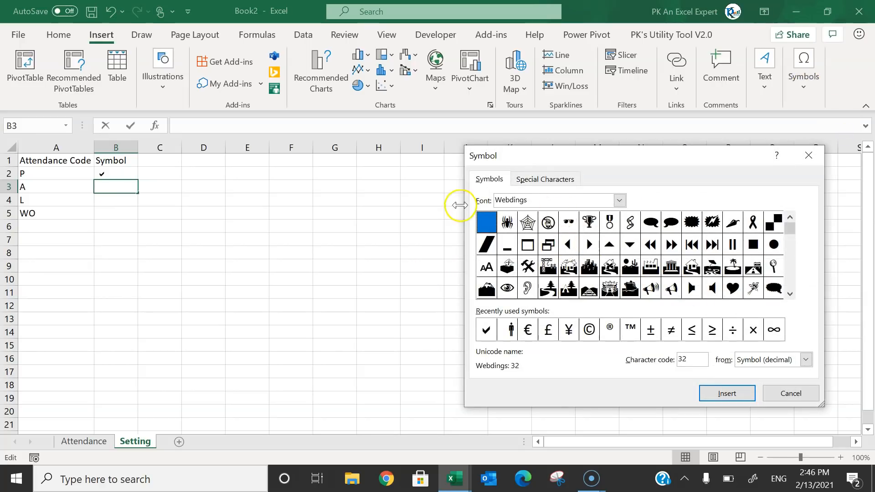
pyautogui.click(789, 294)
pyautogui.click(789, 294)
pyautogui.click(789, 293)
pyautogui.click(630, 267)
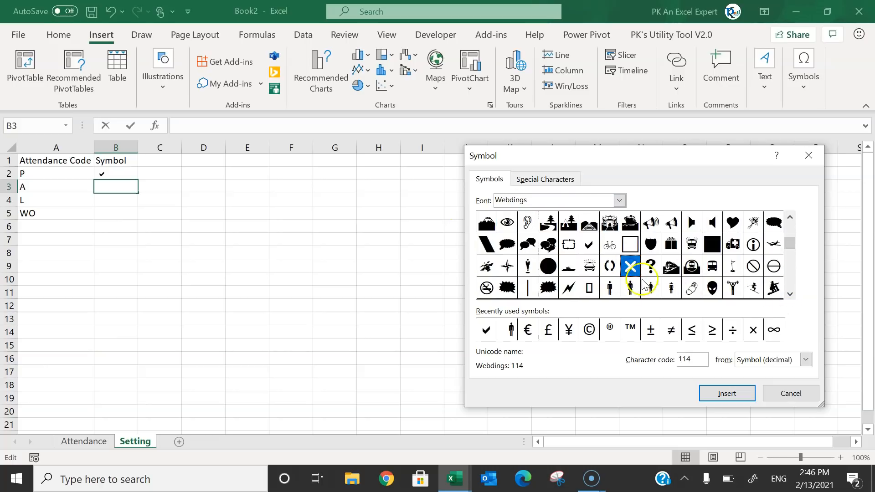
pyautogui.click(727, 393)
pyautogui.click(795, 394)
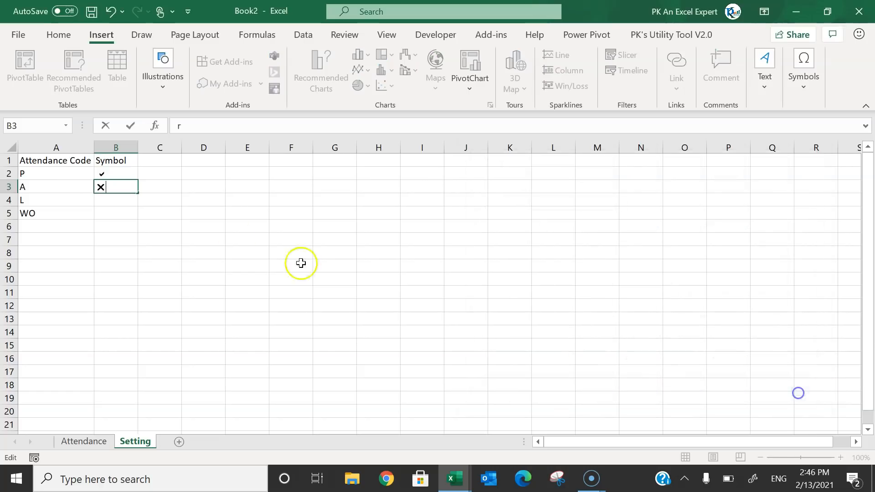
# Insert the Webdings thermometer symbol, character code 225, in B4 beside code L and close the Symbol dialog
pyautogui.click(123, 199)
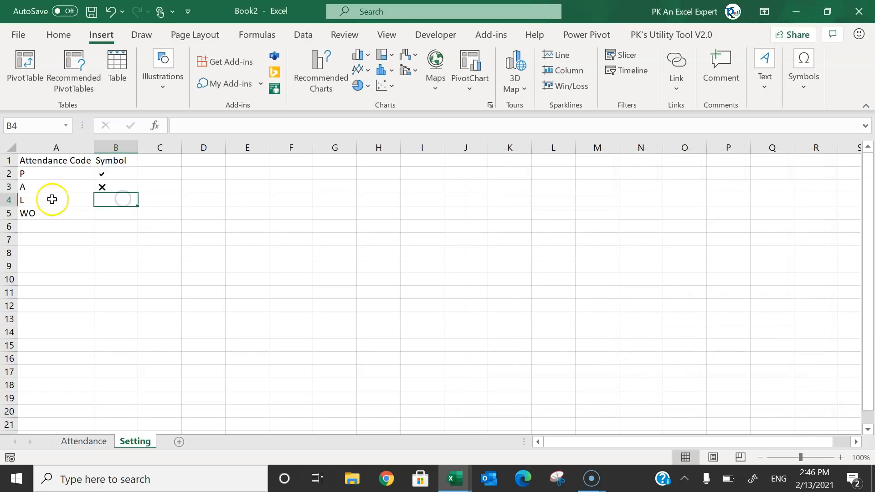
pyautogui.click(803, 82)
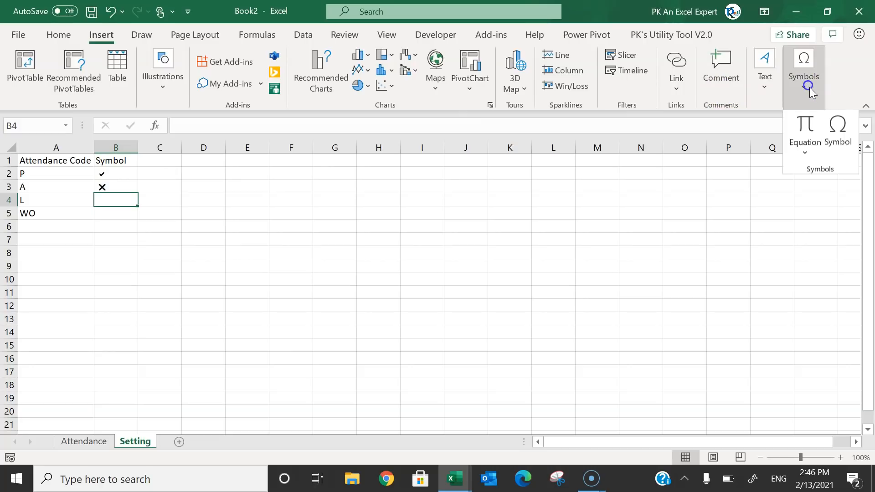
pyautogui.click(843, 148)
pyautogui.click(790, 294)
pyautogui.click(790, 294)
pyautogui.click(791, 293)
pyautogui.click(790, 294)
pyautogui.click(790, 294)
pyautogui.click(790, 294)
pyautogui.click(753, 267)
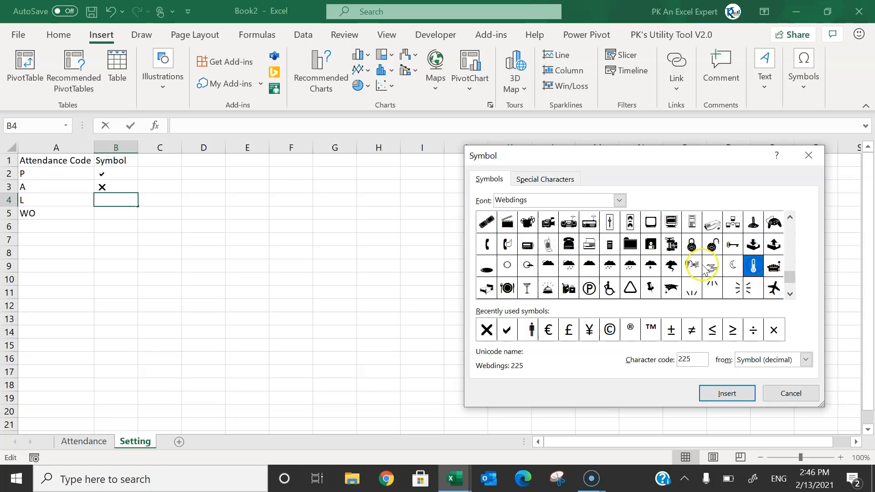
pyautogui.click(728, 392)
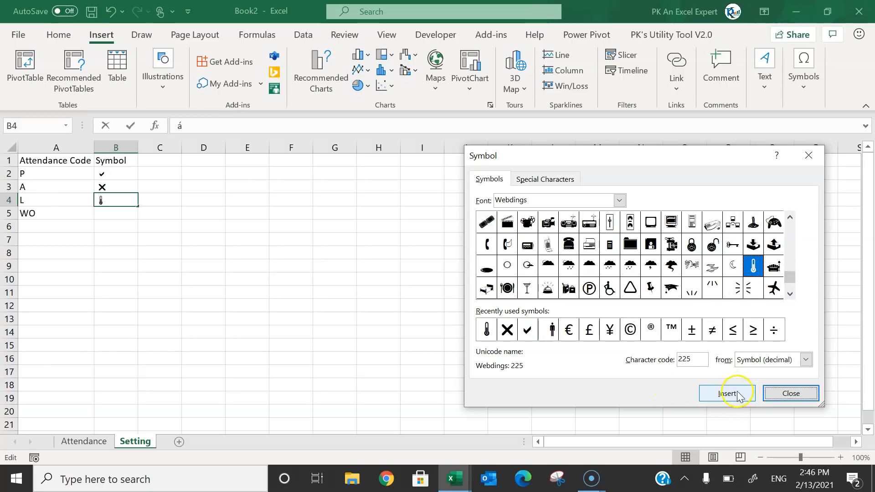
pyautogui.click(807, 390)
# Insert the Webdings plate-and-cutlery symbol, character code 228, in B5 beside code WO and close the Symbol dialog
pyautogui.click(113, 211)
pyautogui.click(815, 90)
pyautogui.click(837, 133)
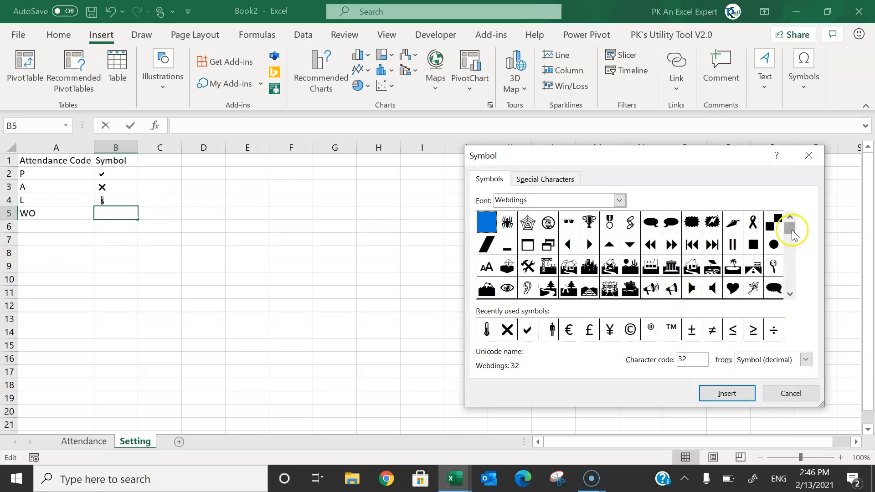
pyautogui.moveTo(791, 246); pyautogui.dragTo(791, 254)
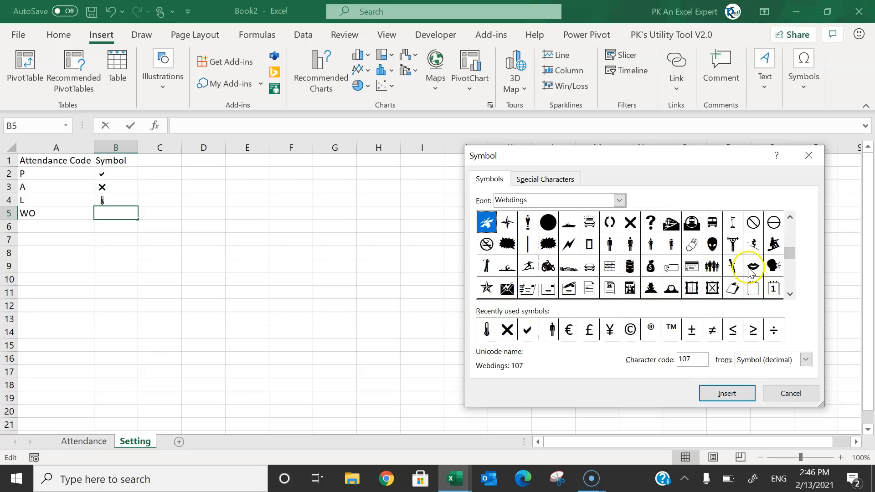
pyautogui.click(791, 294)
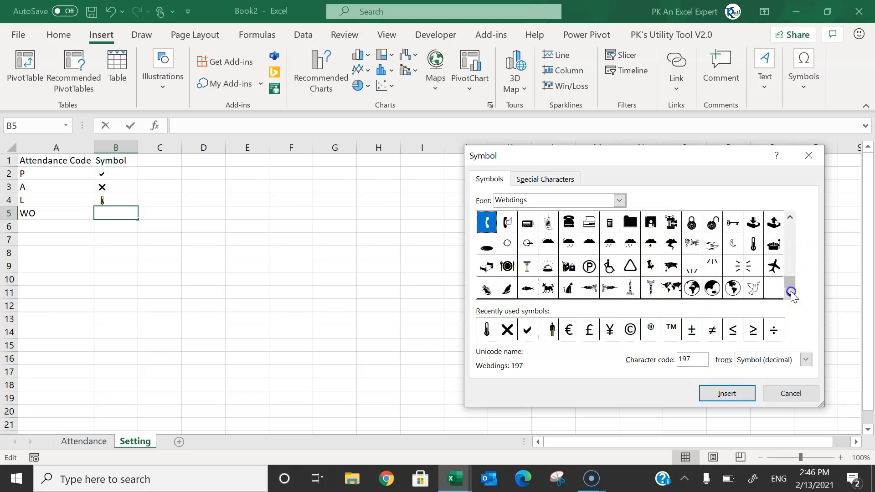
pyautogui.click(507, 266)
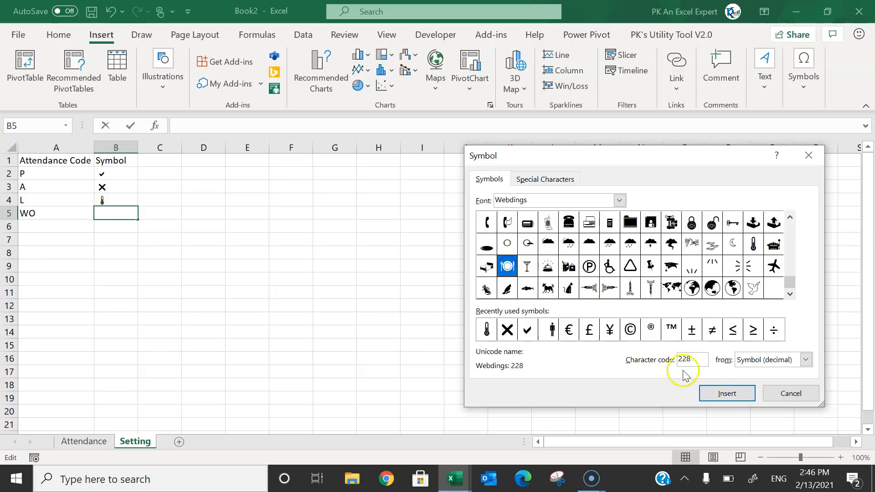
pyautogui.click(727, 393)
pyautogui.click(808, 156)
pyautogui.click(219, 263)
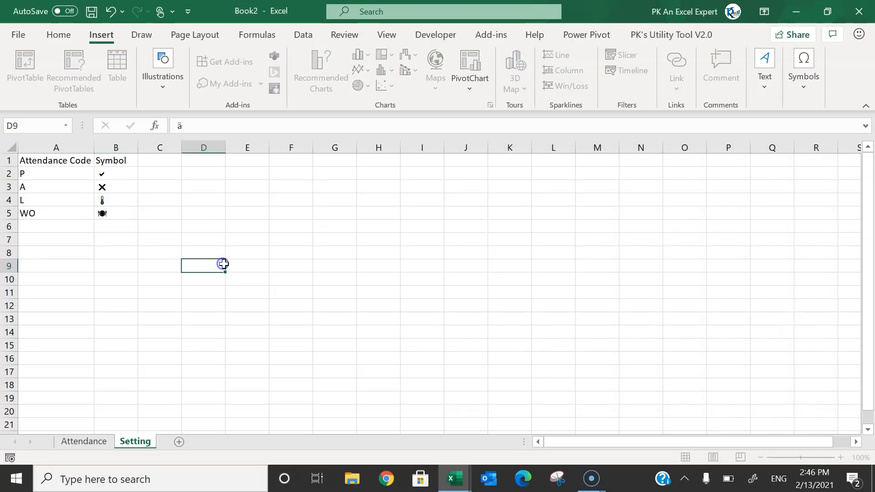
# Increase the font size of the symbols in B2:B5 to 14
pyautogui.moveTo(117, 171); pyautogui.dragTo(121, 216)
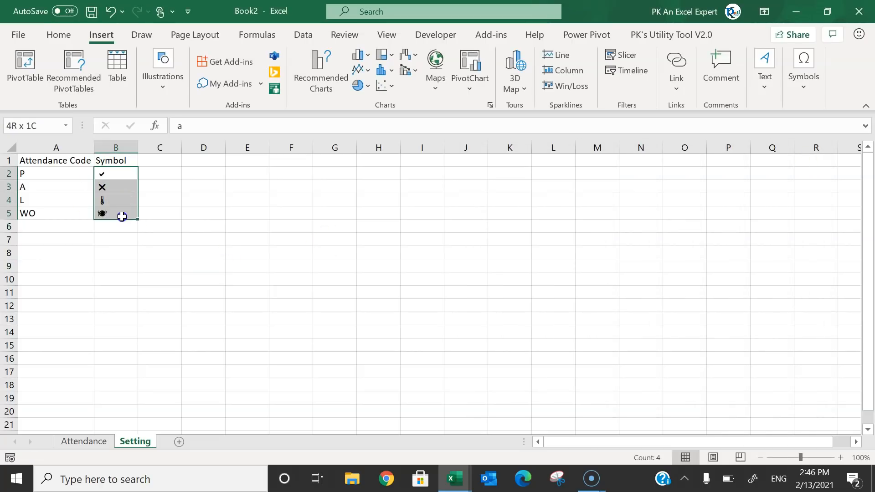
pyautogui.click(59, 35)
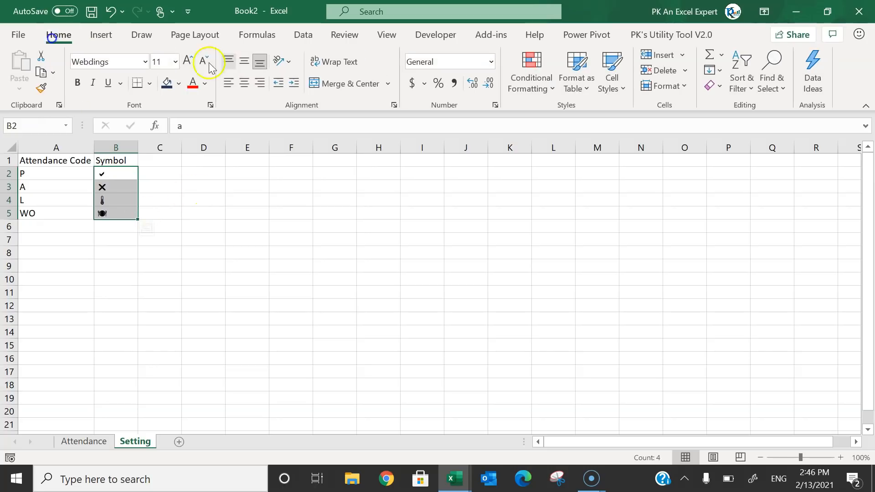
pyautogui.click(188, 61)
pyautogui.click(187, 61)
pyautogui.click(218, 184)
# Create a Highlight Days list in E1:E3 with Sat and Sun, and fit column E to its contents
pyautogui.click(246, 157)
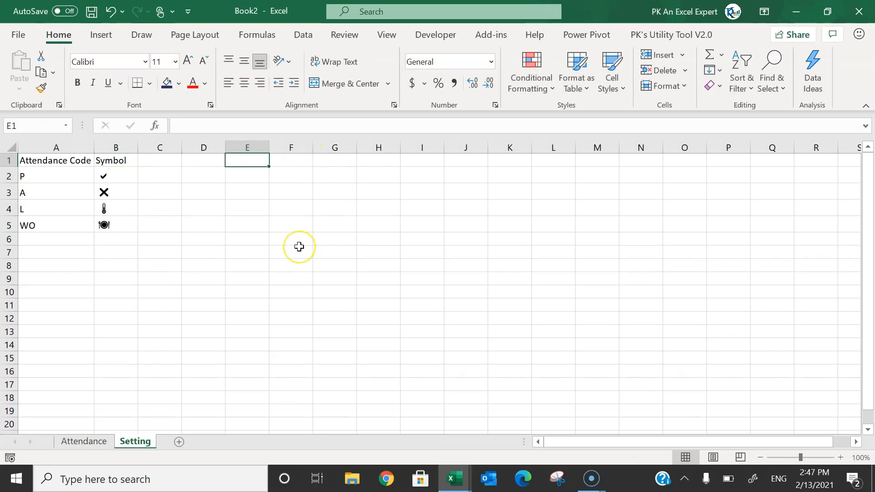
pyautogui.write('Highlight Days')
pyautogui.press('Return')
pyautogui.write('S ')
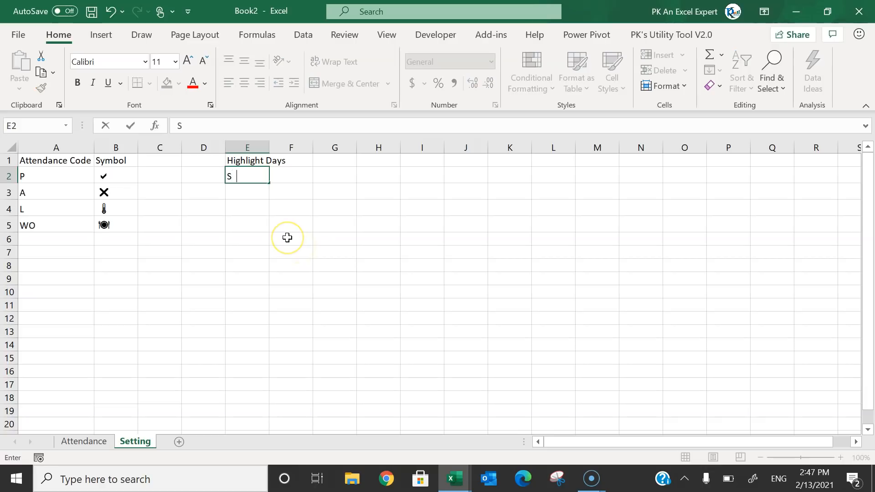
pyautogui.write('at')
pyautogui.press('Return')
pyautogui.write('Sun')
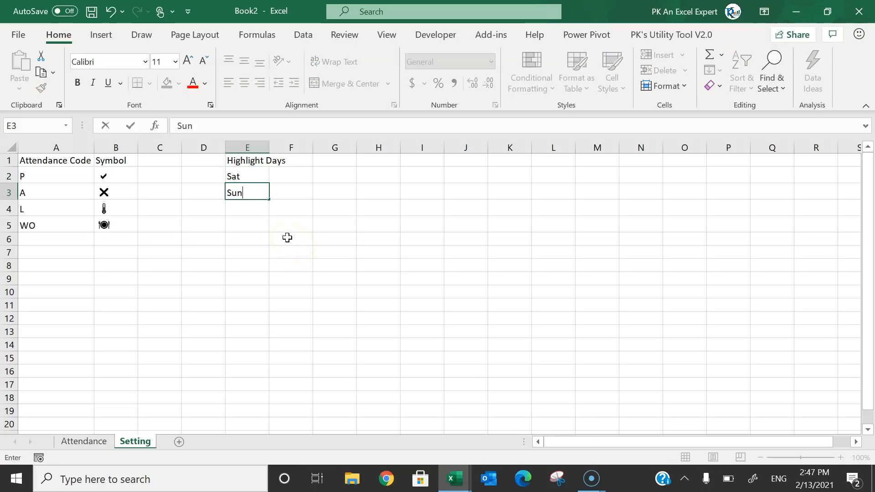
pyautogui.press('Return')
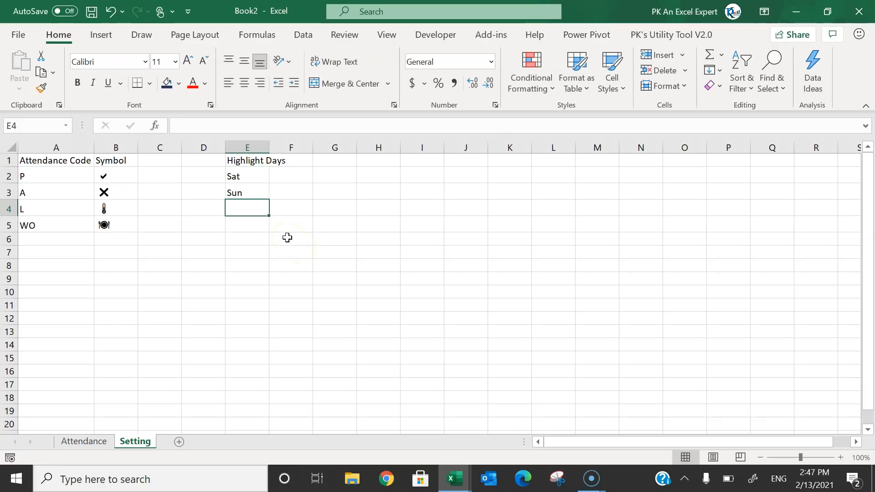
pyautogui.doubleClick(270, 146)
# Hide the gridlines on the Attendance sheet
pyautogui.click(102, 171)
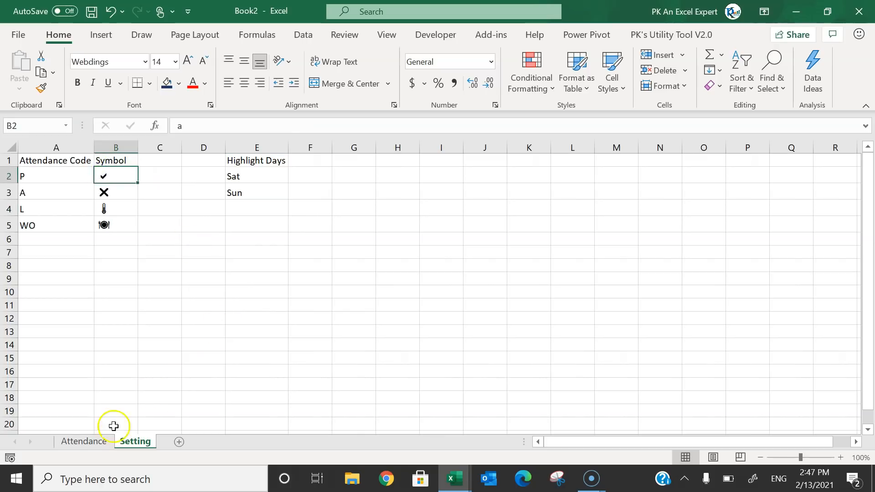
pyautogui.click(91, 442)
pyautogui.click(323, 279)
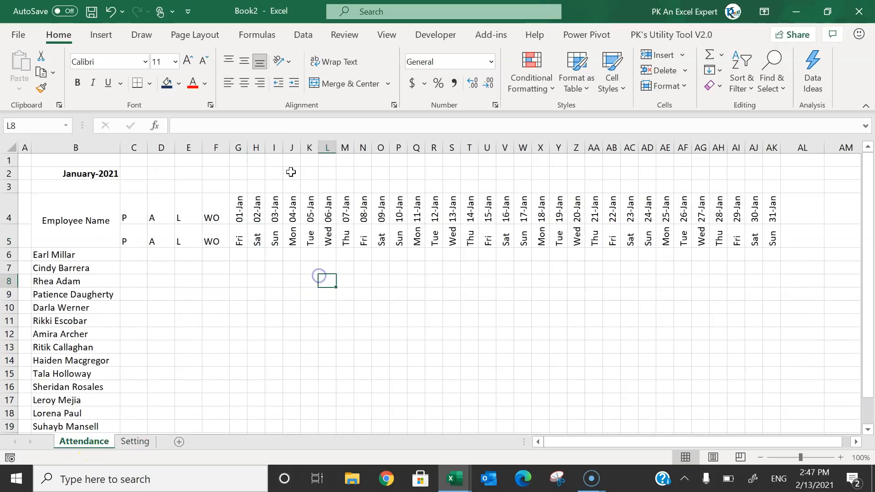
pyautogui.click(387, 36)
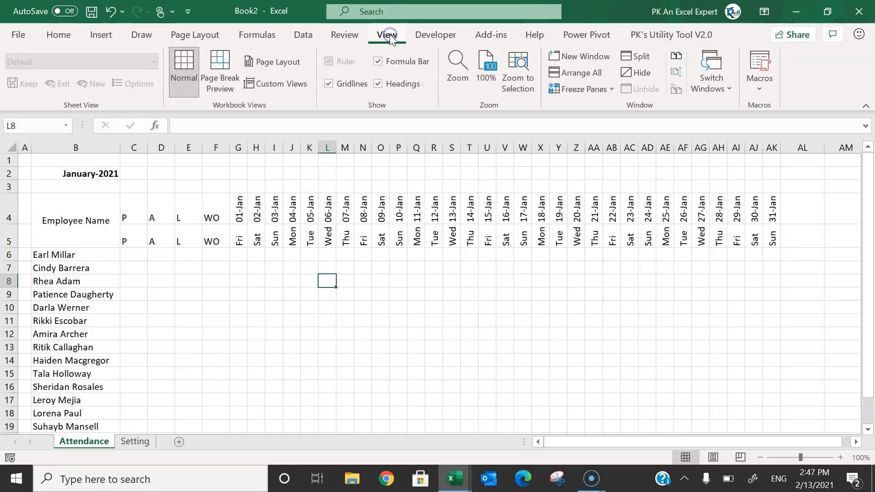
pyautogui.click(349, 86)
pyautogui.click(204, 208)
# Apply thin light blue outline and inside borders to the whole attendance table, B4:AK21
pyautogui.moveTo(57, 220); pyautogui.dragTo(774, 386)
pyautogui.scroll(-2, 698, 325)
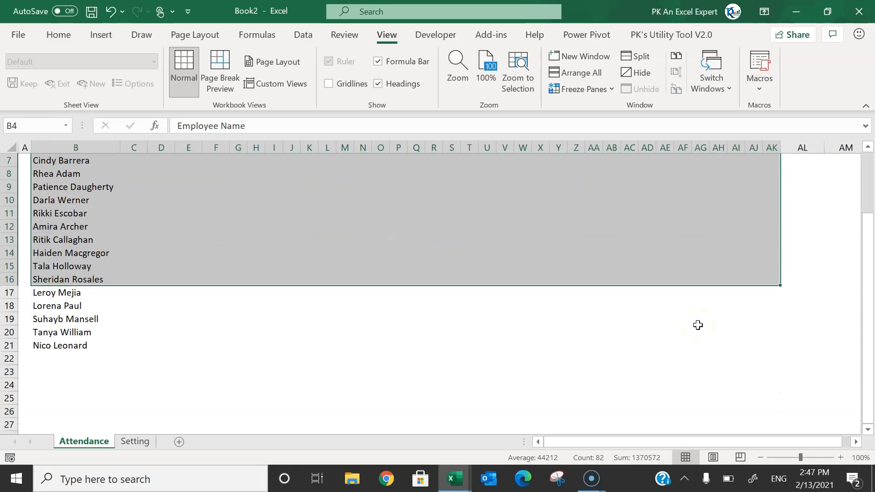
pyautogui.hotkey('shift', 'Down')
pyautogui.hotkey('shift', 'Down')
pyautogui.hotkey('shift', 'Down')
pyautogui.hotkey('shift', 'Down')
pyautogui.hotkey('shift', 'Down')
pyautogui.scroll(2, 567, 302)
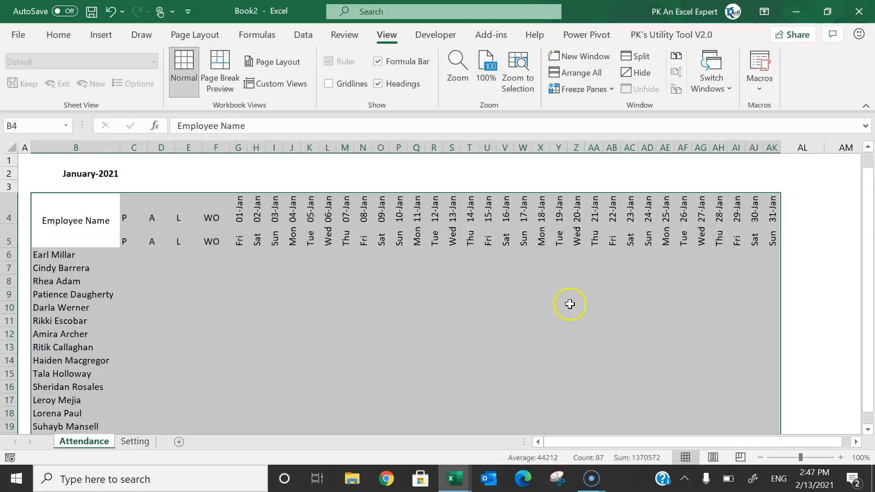
pyautogui.rightClick(433, 275)
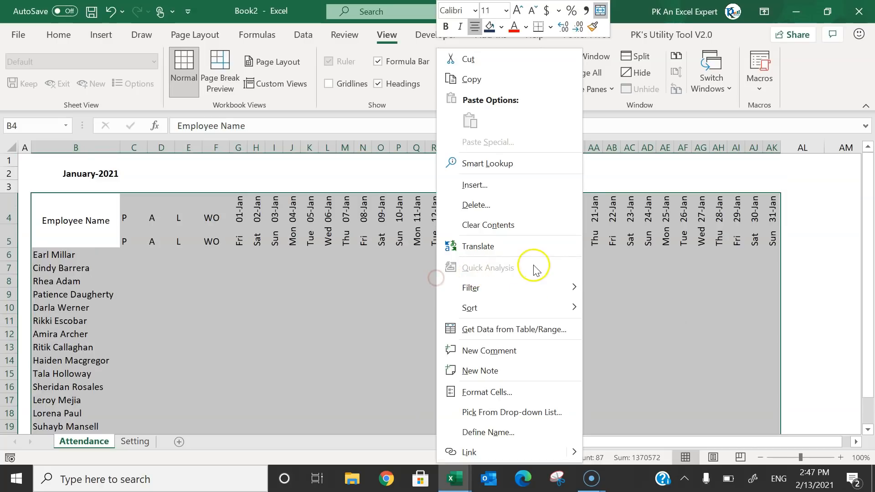
pyautogui.click(505, 391)
pyautogui.click(483, 144)
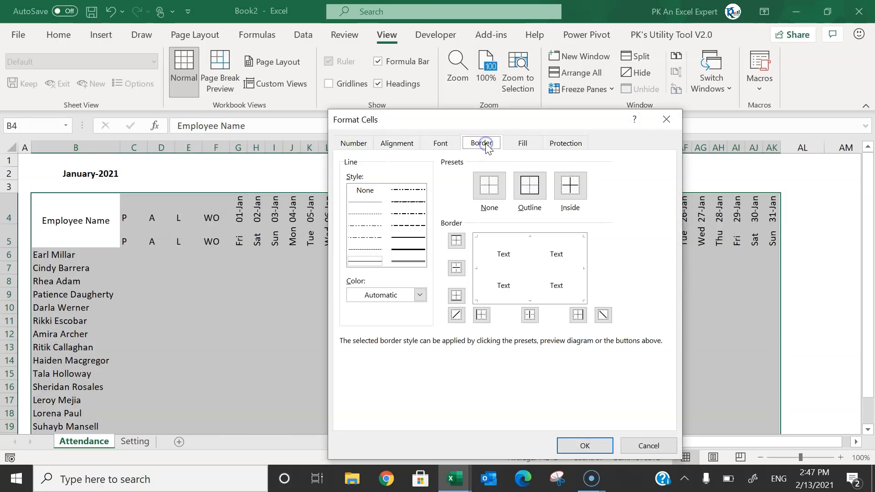
pyautogui.click(368, 201)
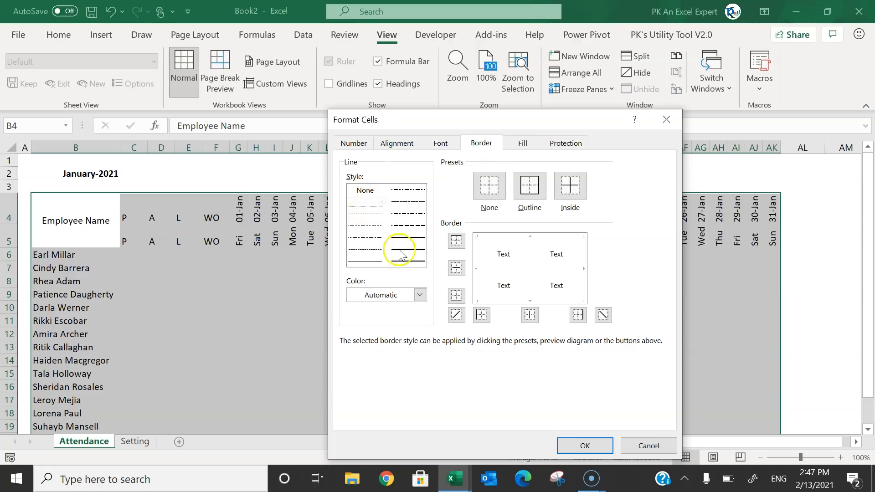
pyautogui.click(423, 296)
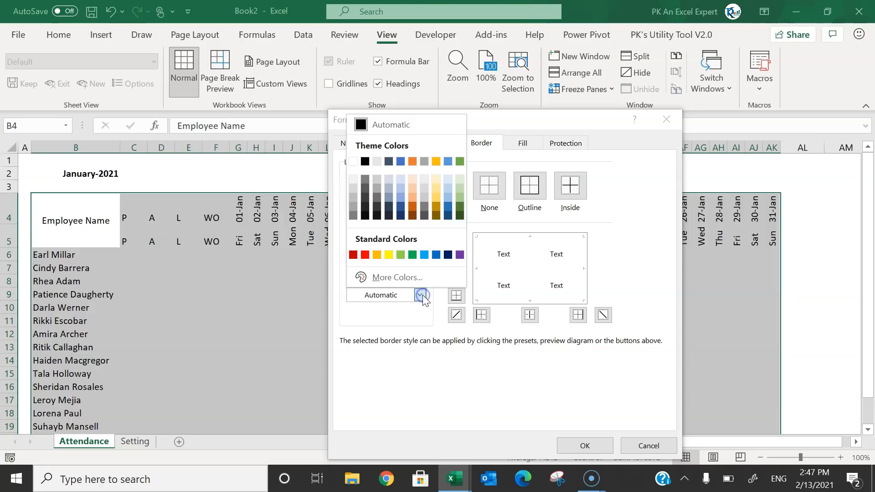
pyautogui.click(424, 255)
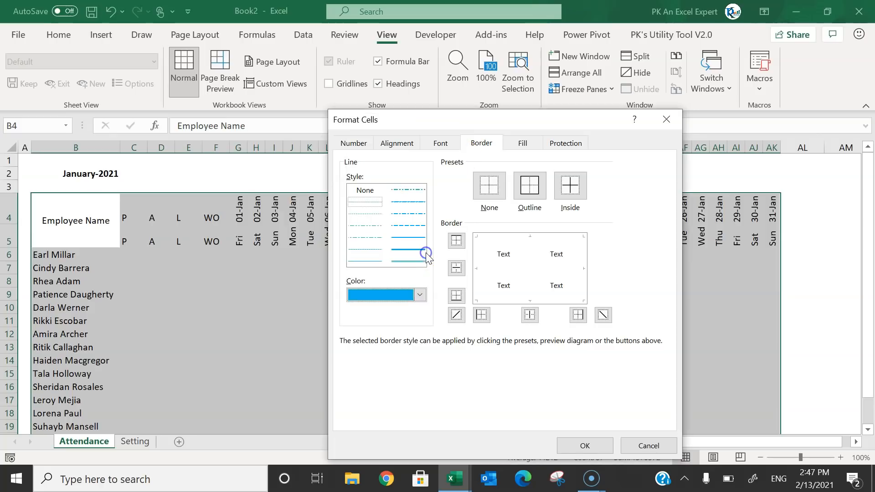
pyautogui.click(536, 188)
pyautogui.click(570, 186)
pyautogui.click(576, 445)
pyautogui.click(319, 271)
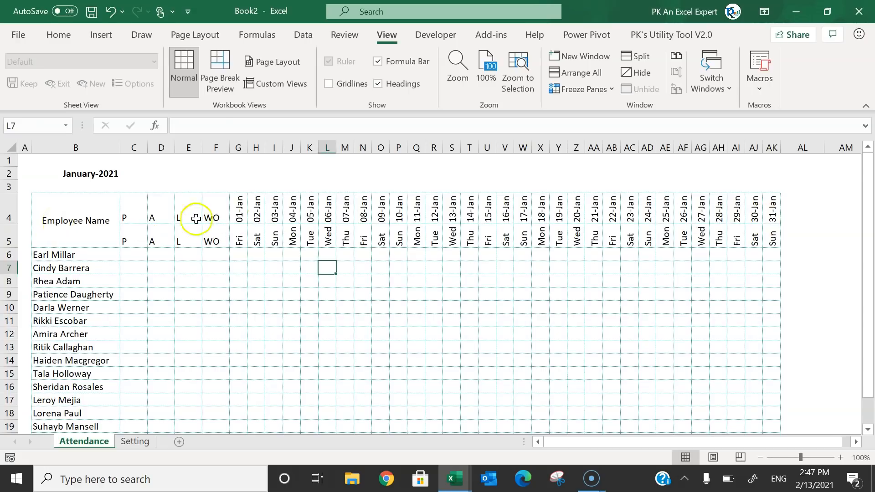
# Set up a two-color gradient fill for the header cells B4:F5 with light blue as Color 1
pyautogui.moveTo(102, 224); pyautogui.dragTo(216, 213)
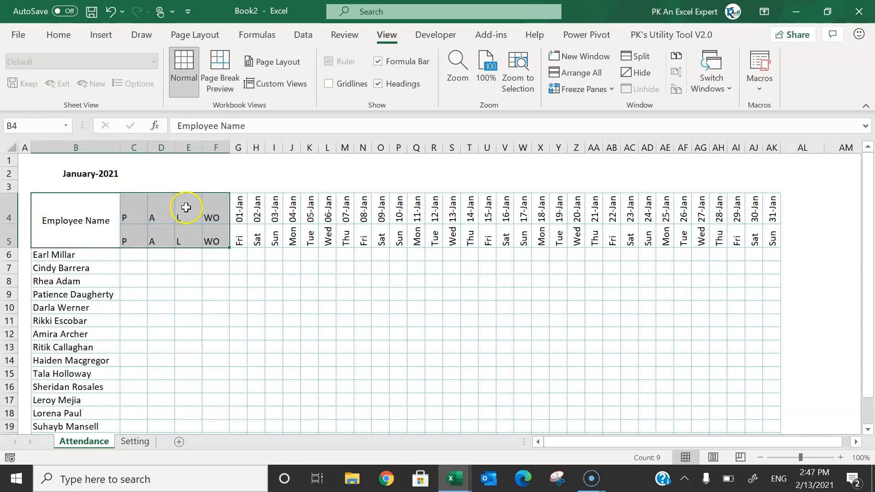
pyautogui.rightClick(172, 225)
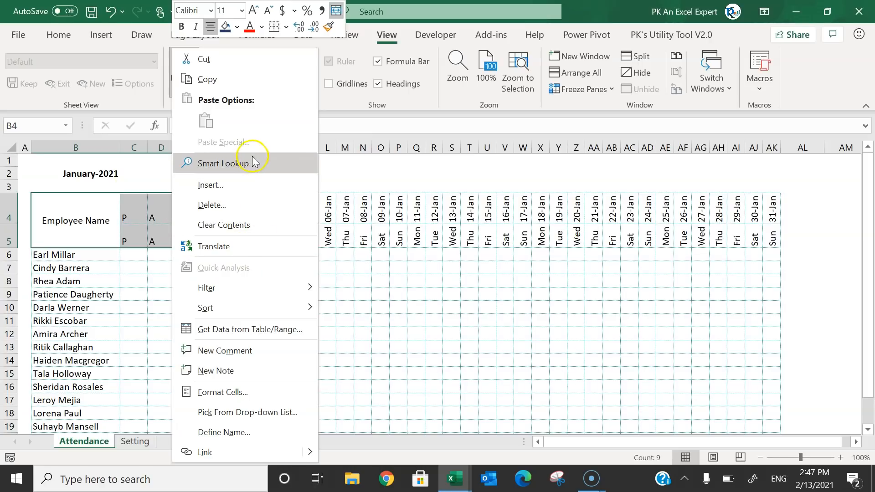
pyautogui.click(244, 391)
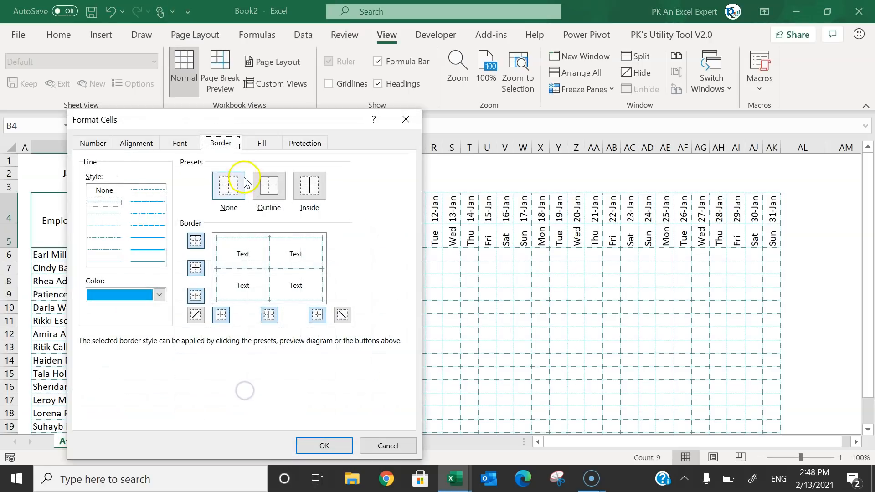
pyautogui.click(262, 143)
pyautogui.click(119, 294)
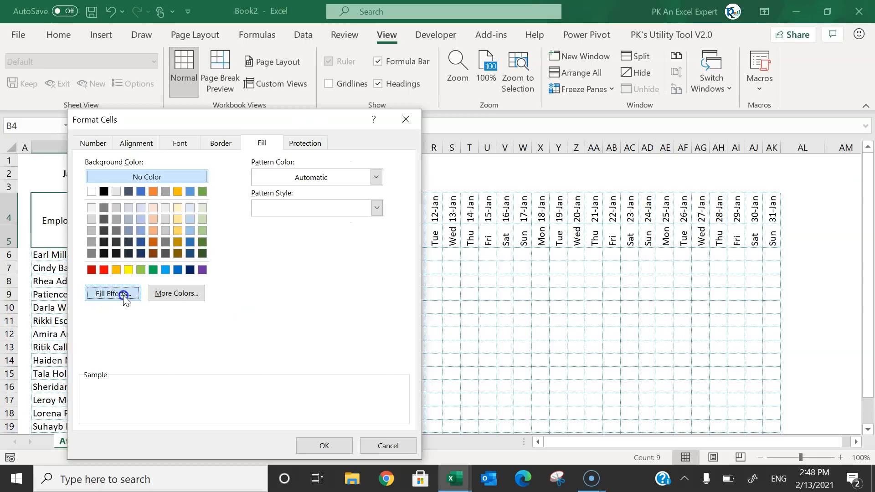
pyautogui.click(290, 198)
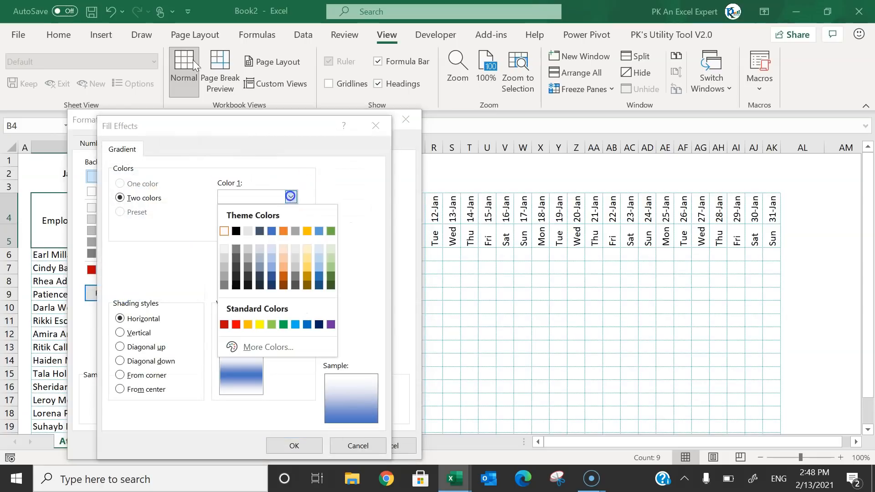
pyautogui.click(295, 324)
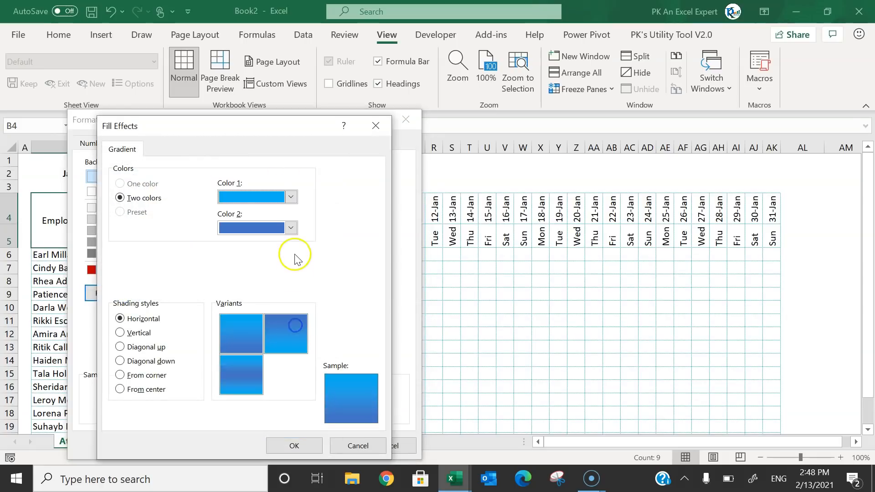
pyautogui.click(291, 228)
pyautogui.click(319, 261)
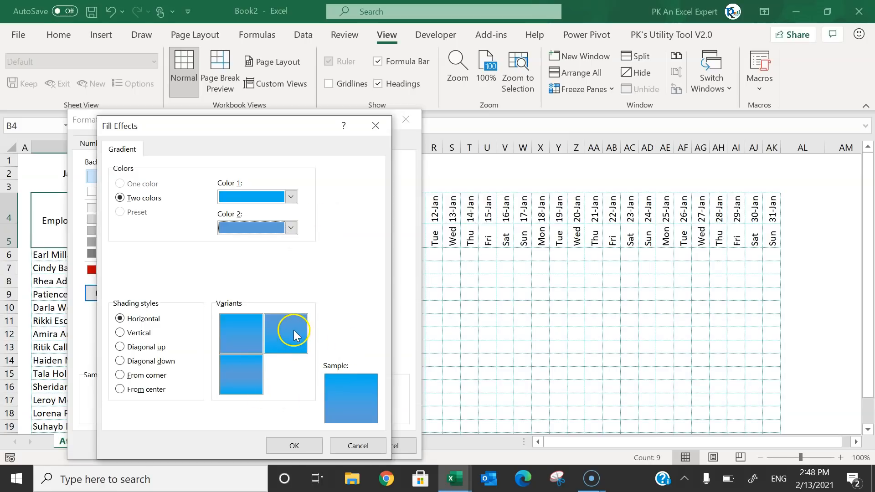
pyautogui.click(283, 330)
# Set the header gradient's Color 2 to a darker blue with light blue shading at the top, and apply it to B4:F5
pyautogui.click(291, 228)
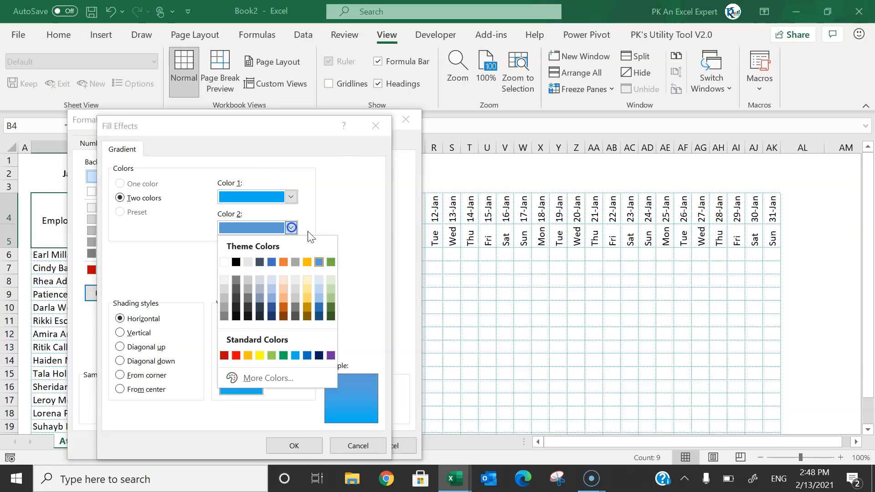
pyautogui.click(320, 308)
pyautogui.click(241, 325)
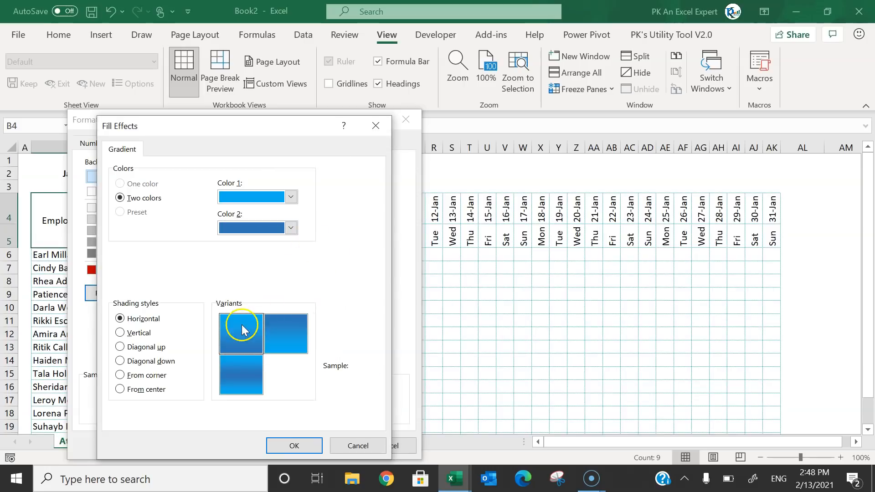
pyautogui.click(297, 445)
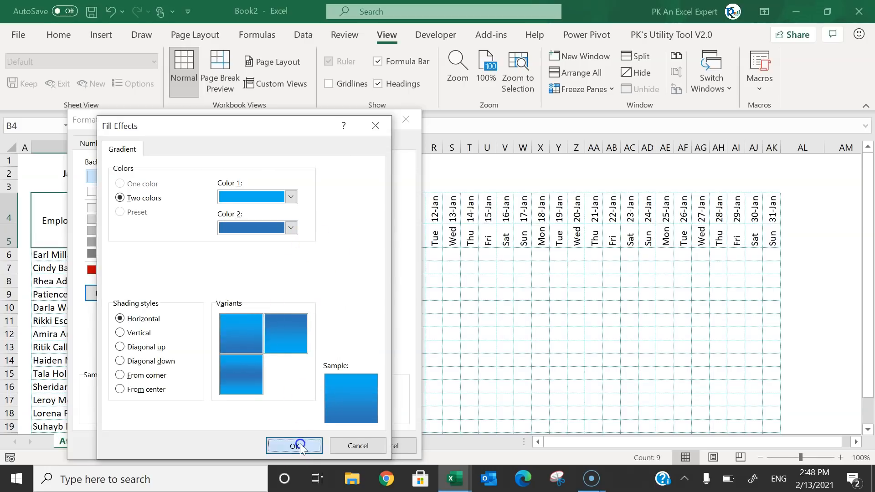
pyautogui.click(314, 444)
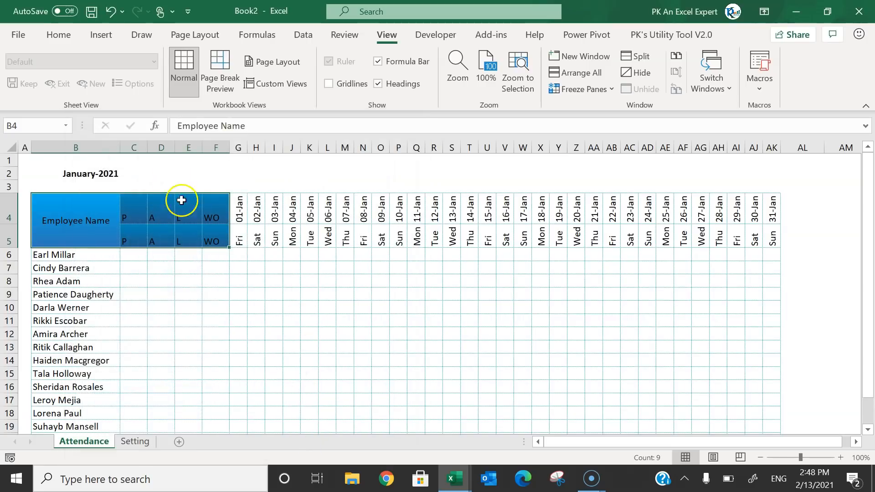
# Make the text in the header cells B4:F5 white and bold
pyautogui.click(58, 36)
pyautogui.click(205, 83)
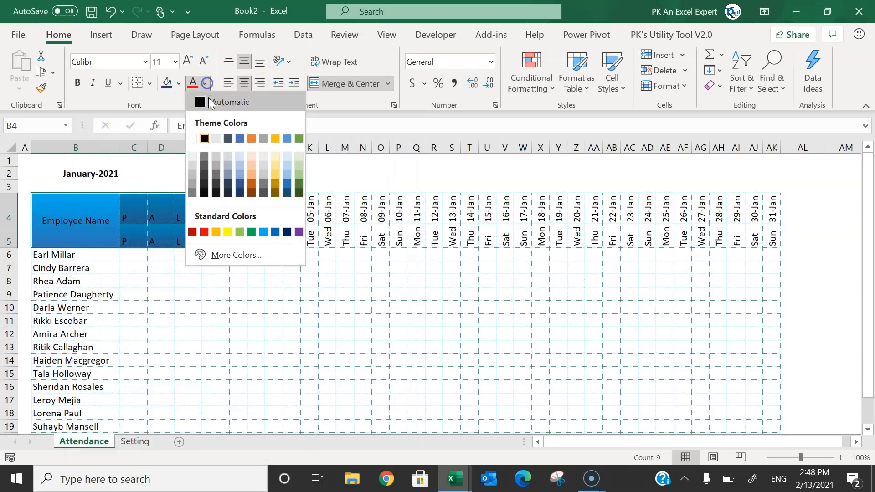
pyautogui.click(193, 138)
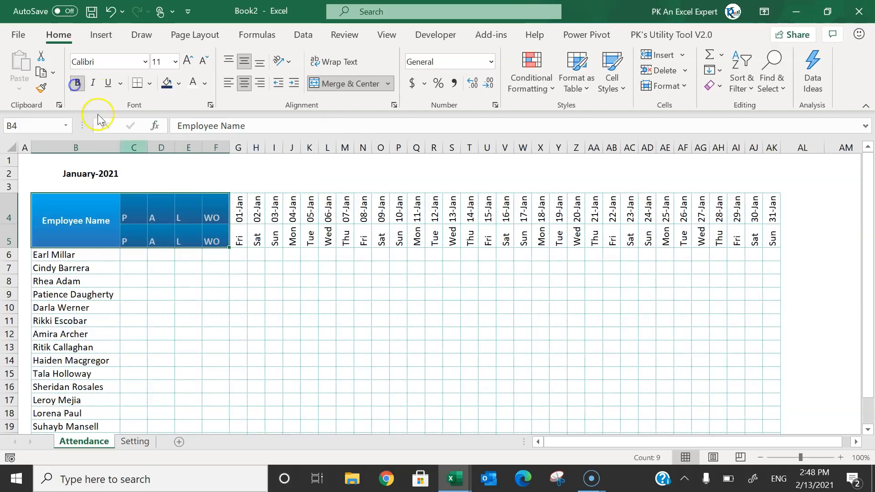
# Fill the date headers G4:AK4 with a horizontal two-color gradient from orange to red
pyautogui.click(308, 212)
pyautogui.moveTo(237, 202); pyautogui.dragTo(768, 208)
pyautogui.rightClick(558, 207)
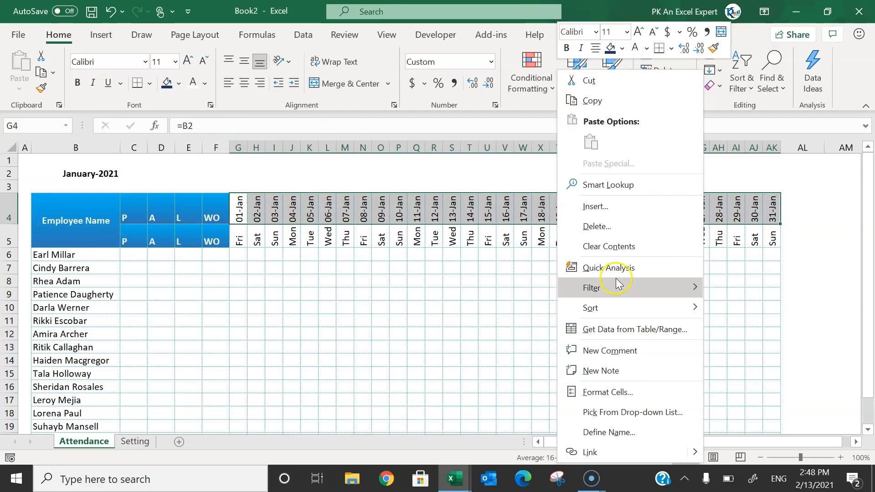
pyautogui.click(620, 392)
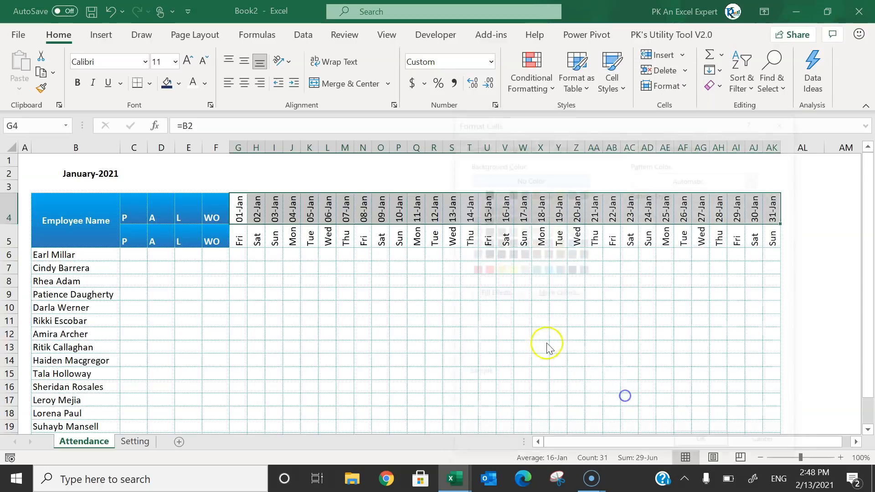
pyautogui.click(493, 291)
pyautogui.click(661, 197)
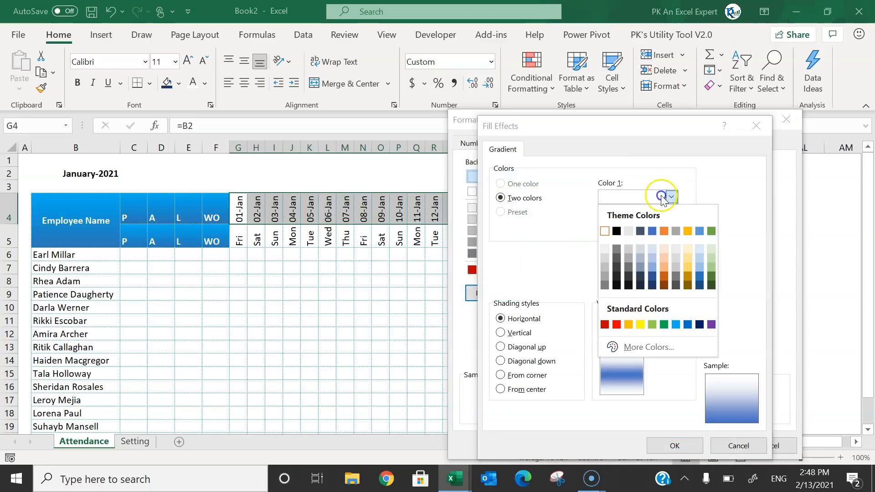
pyautogui.click(664, 230)
pyautogui.click(666, 229)
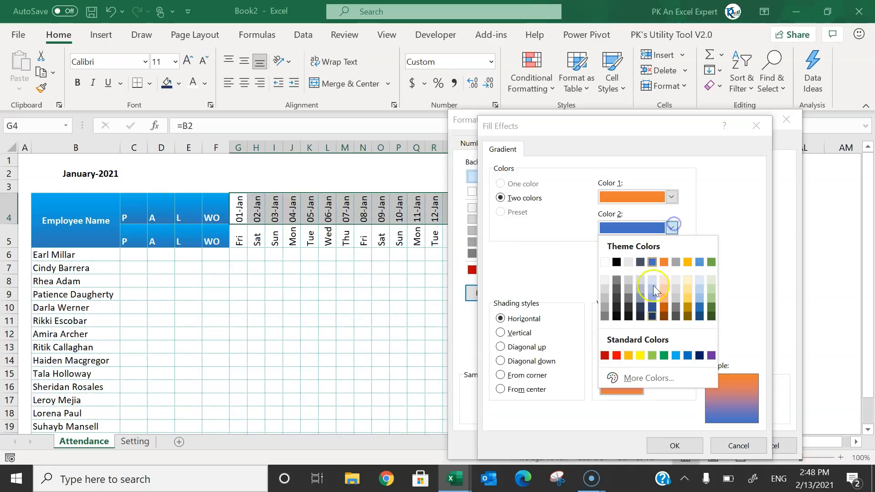
pyautogui.click(619, 354)
pyautogui.click(624, 347)
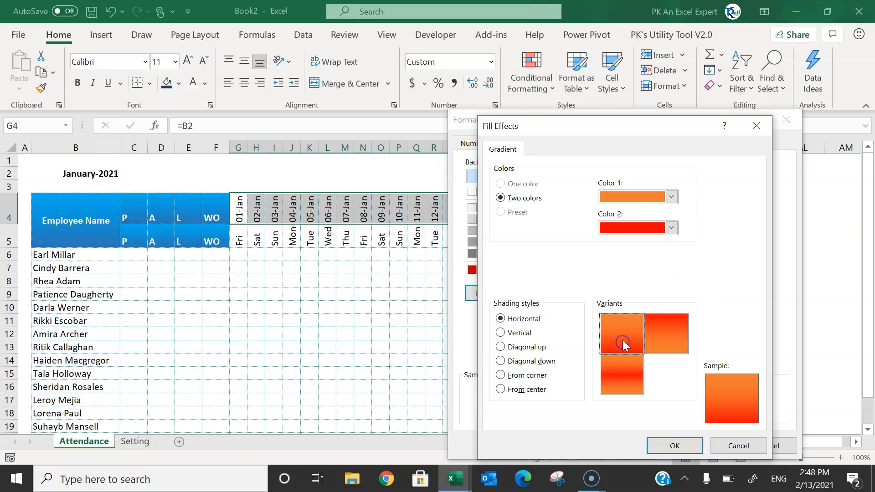
pyautogui.click(670, 445)
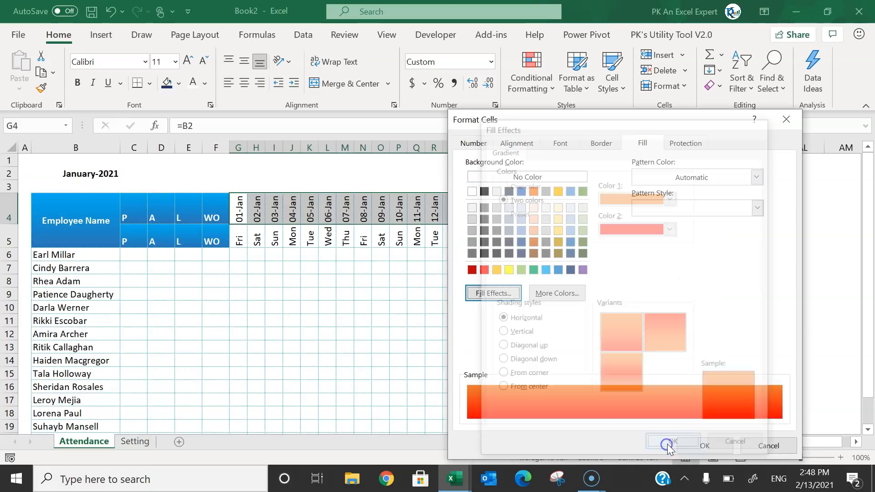
pyautogui.click(702, 444)
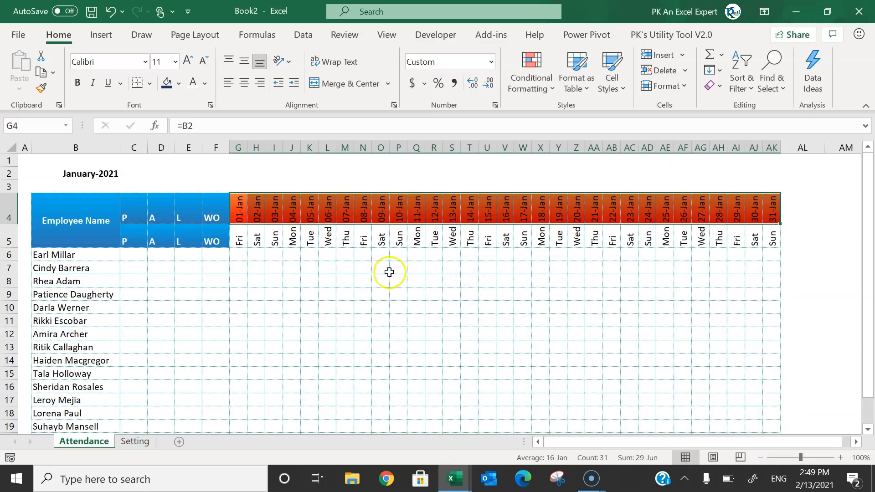
# Change the date headers' font in G4:AK4 to white at size 10
pyautogui.click(194, 84)
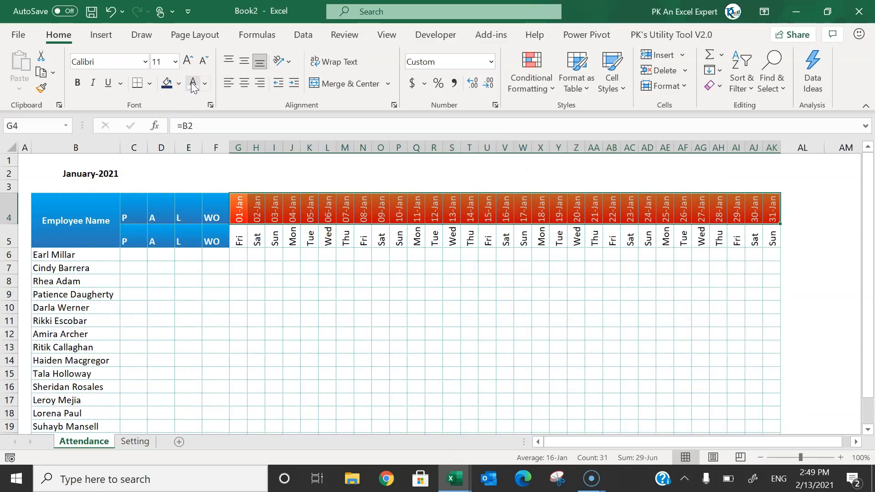
pyautogui.click(204, 60)
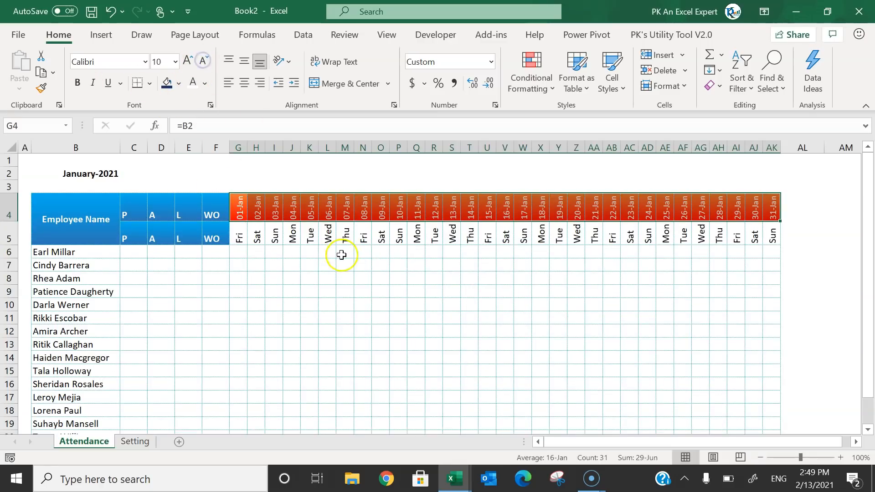
# Fill the weekday headers G5:AK5 with a horizontal gradient from pale green down to light green, and make their text white and bold
pyautogui.click(343, 234)
pyautogui.moveTo(237, 233); pyautogui.dragTo(765, 235)
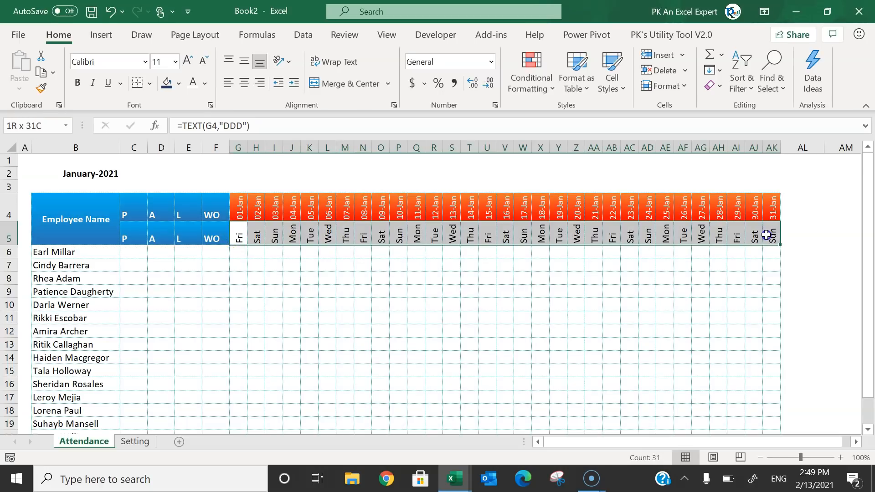
pyautogui.rightClick(768, 235)
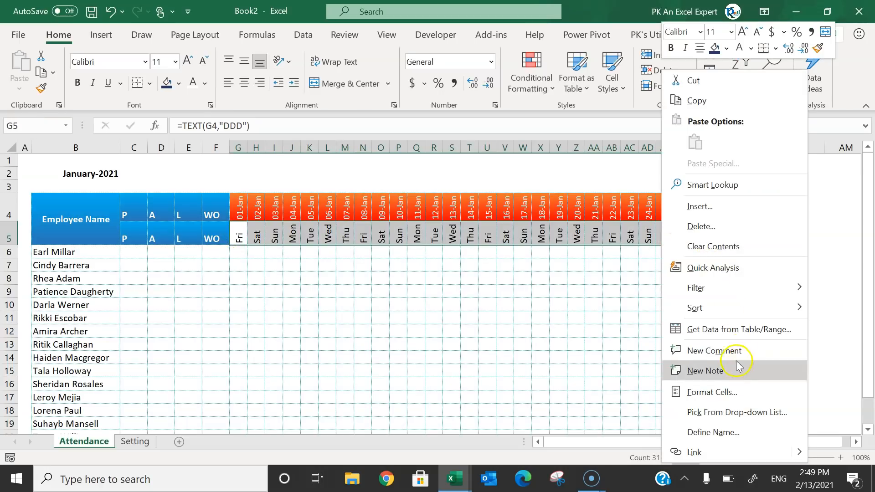
pyautogui.click(729, 392)
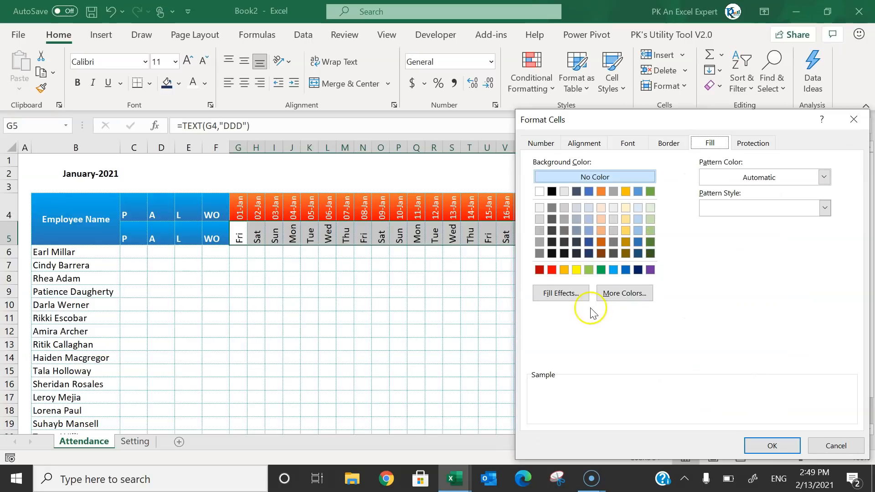
pyautogui.click(562, 293)
pyautogui.click(767, 197)
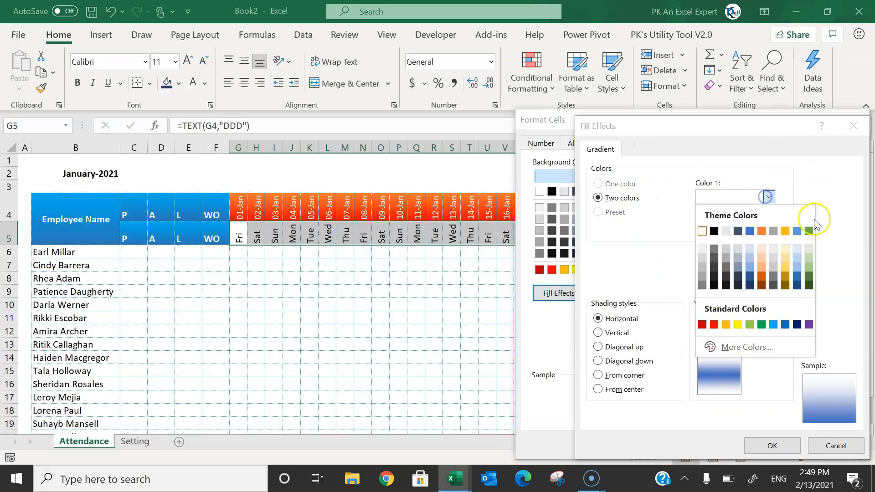
pyautogui.click(750, 324)
pyautogui.click(768, 228)
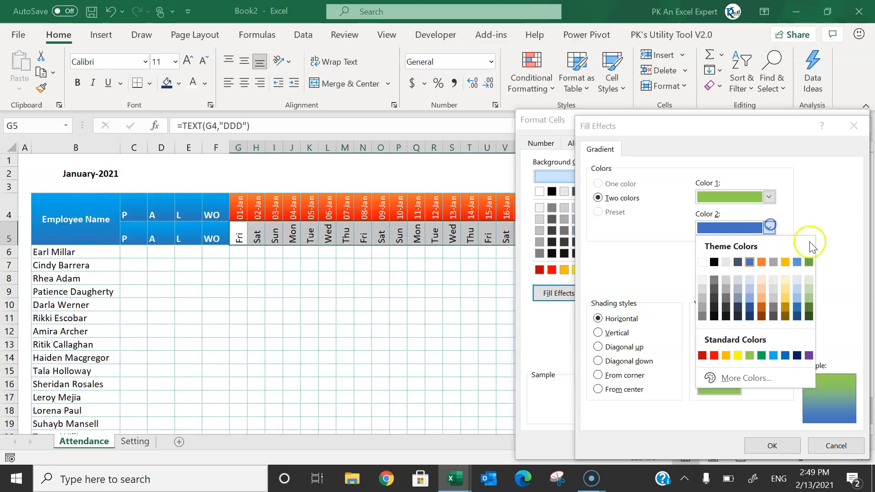
pyautogui.click(810, 291)
pyautogui.click(762, 335)
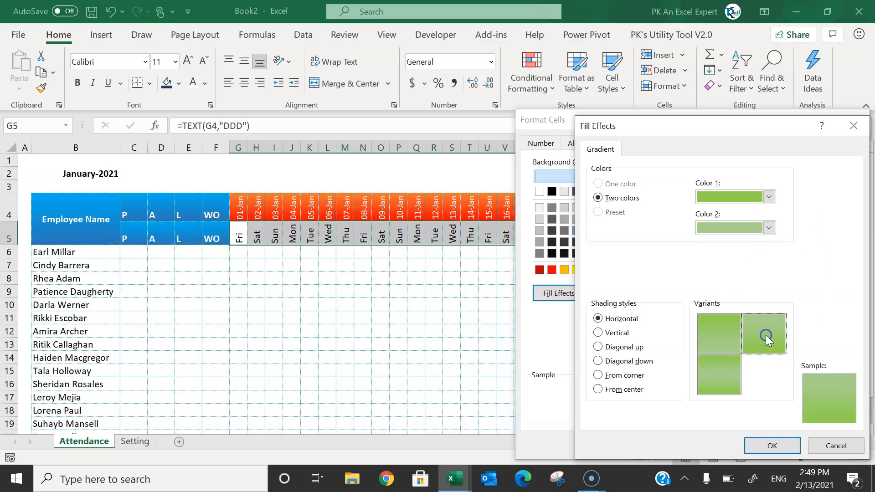
pyautogui.click(771, 445)
pyautogui.click(773, 445)
pyautogui.click(327, 278)
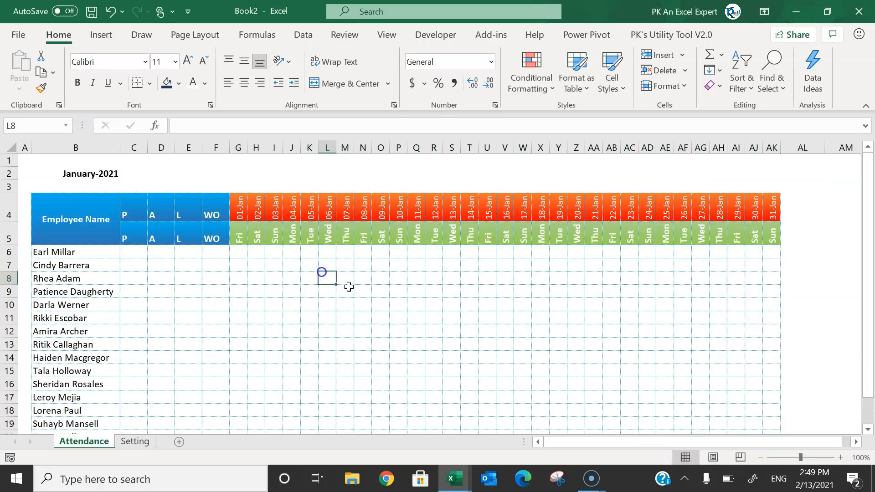
pyautogui.click(349, 291)
# Fill the attendance summary cells C6:F21 with the lightest gold theme color
pyautogui.click(128, 254)
pyautogui.scroll(-2, 219, 274)
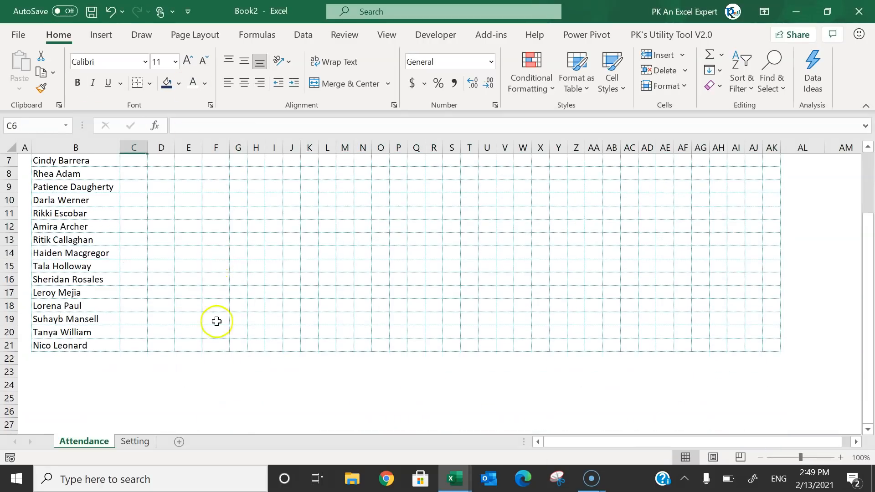
pyautogui.keyDown('shift'); pyautogui.click(219, 341); pyautogui.keyUp('shift')
pyautogui.click(178, 83)
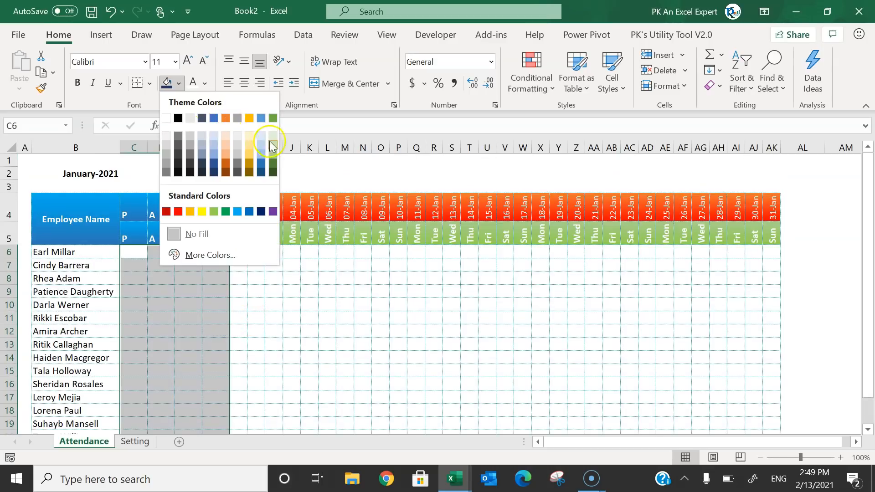
pyautogui.click(250, 136)
pyautogui.click(254, 278)
# Add list data validation to the daily attendance cells G6:AK21 with source =Setting!$A$2:$A$5
pyautogui.click(240, 252)
pyautogui.scroll(-1, 422, 286)
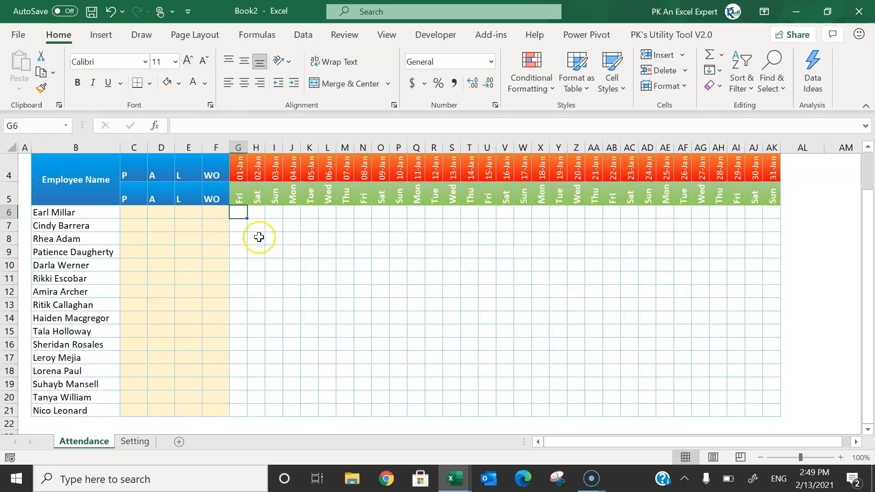
pyautogui.moveTo(237, 209); pyautogui.dragTo(768, 406)
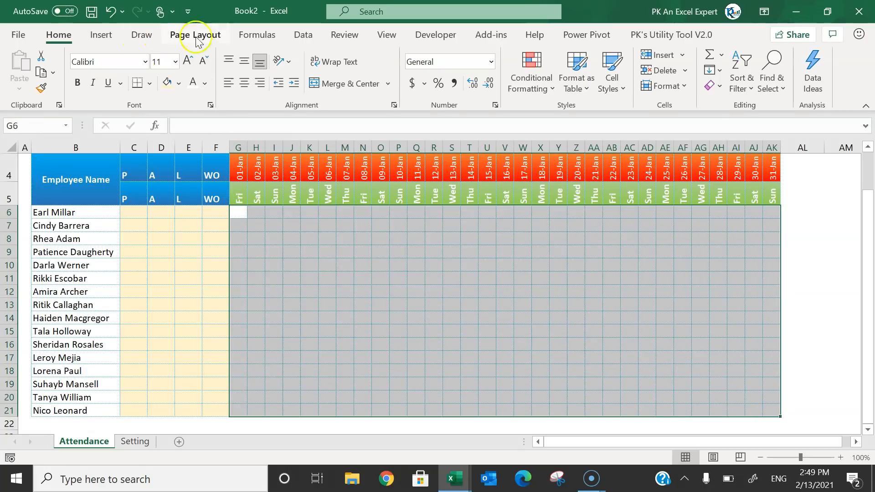
pyautogui.click(300, 35)
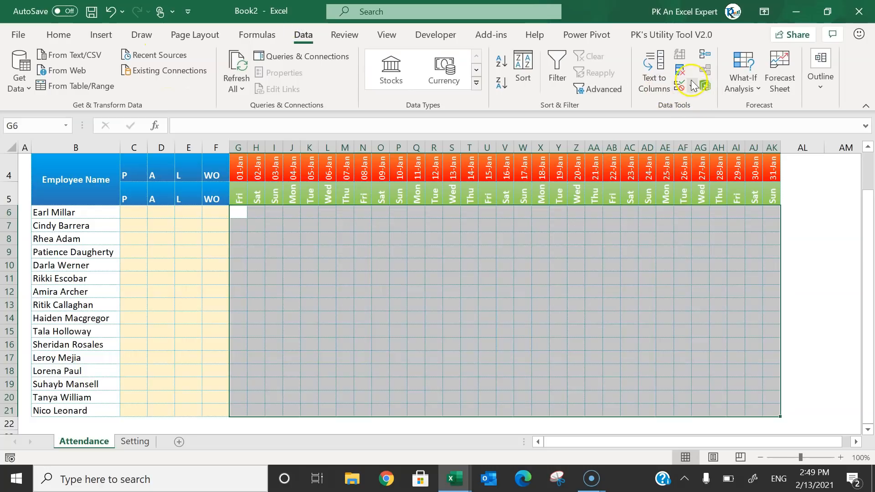
pyautogui.click(691, 87)
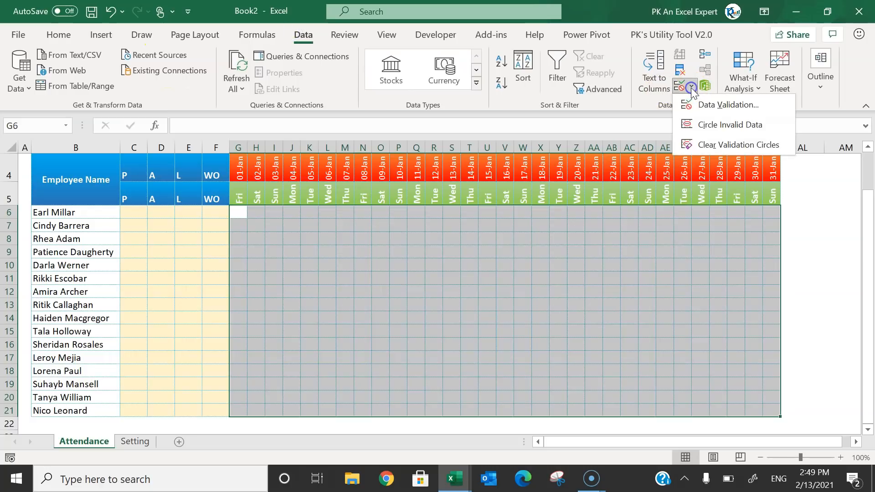
pyautogui.click(743, 108)
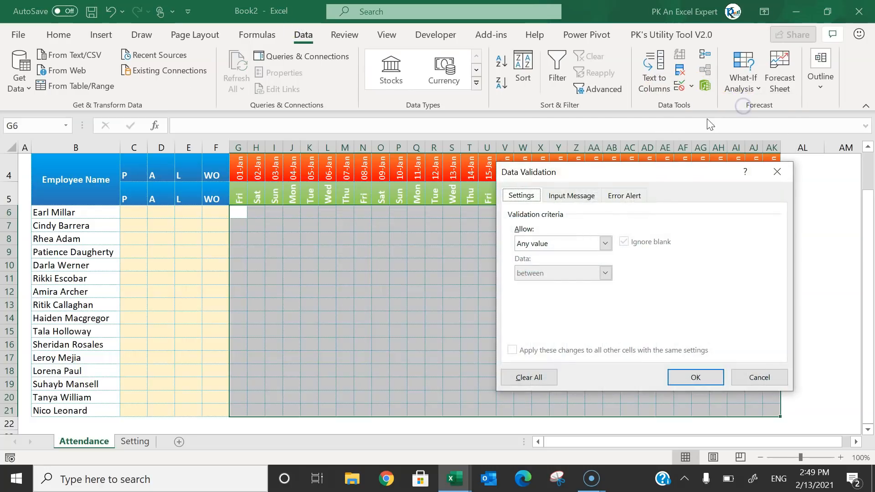
pyautogui.click(553, 244)
pyautogui.click(538, 286)
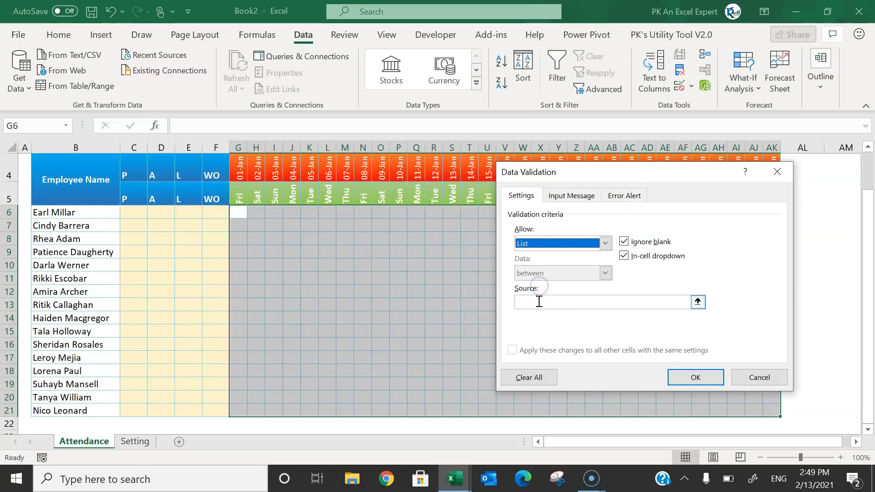
pyautogui.click(538, 301)
pyautogui.click(133, 441)
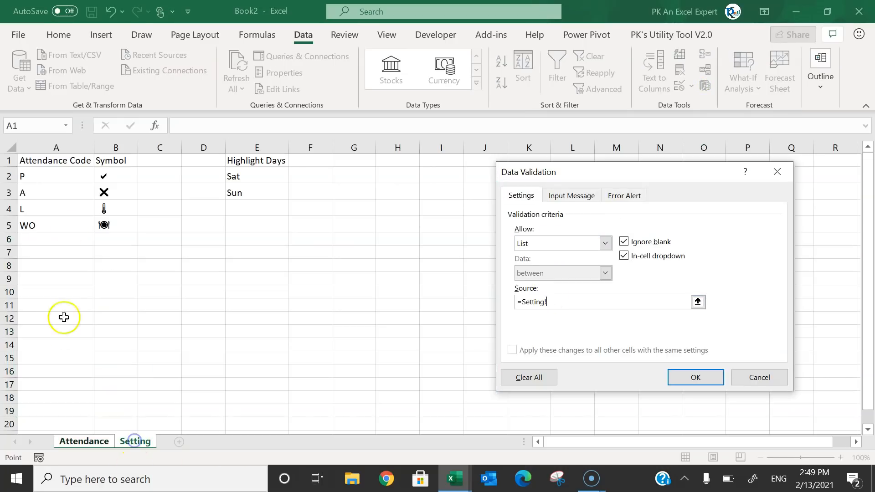
pyautogui.moveTo(56, 174); pyautogui.dragTo(56, 223)
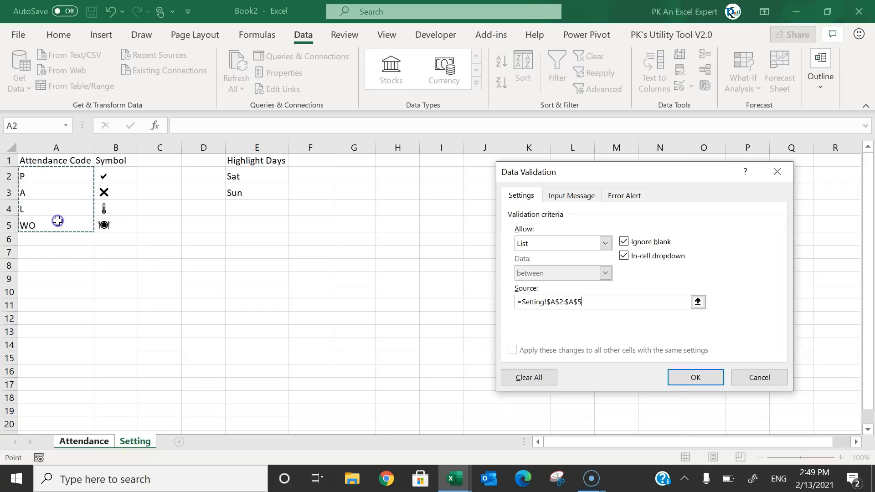
pyautogui.click(690, 378)
# Choose attendance code P from the validation list for the first employee on 01-Jan, in G6
pyautogui.click(276, 224)
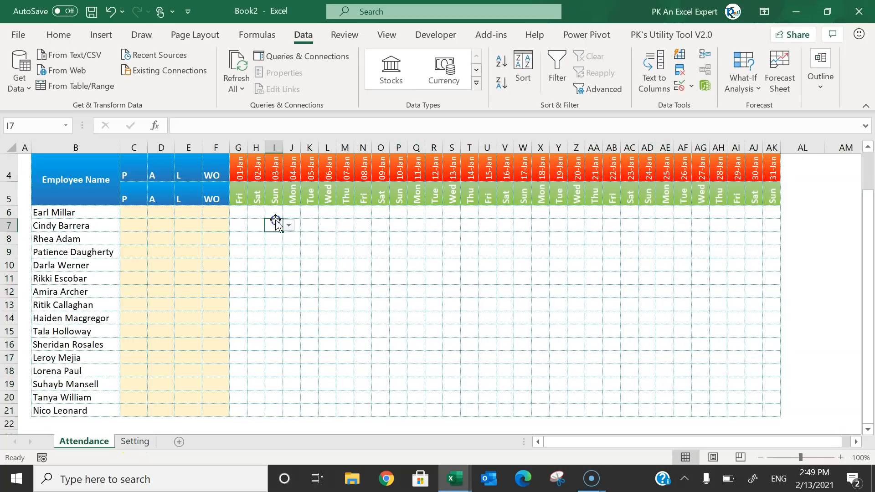
pyautogui.click(239, 212)
pyautogui.click(252, 212)
pyautogui.click(243, 224)
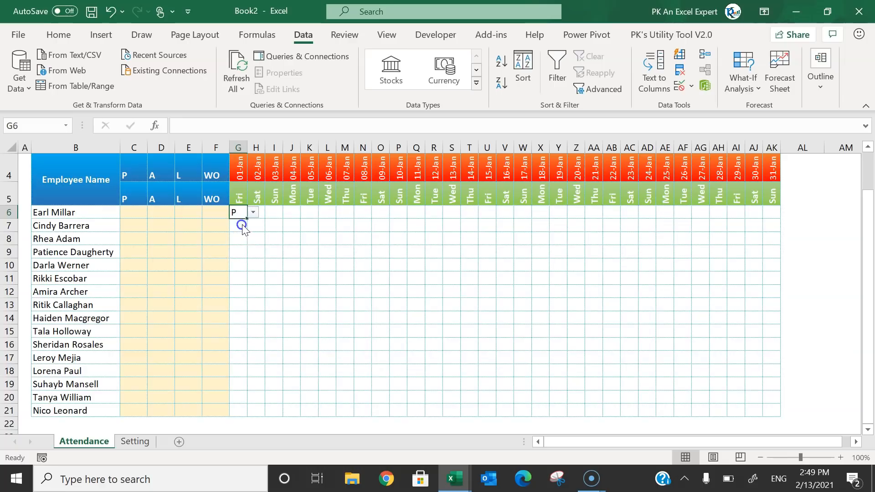
# Choose attendance codes A in G7 and L in G8 from the validation lists, and clear the test entries from G6:G8
pyautogui.click(240, 224)
pyautogui.click(253, 225)
pyautogui.click(238, 247)
pyautogui.click(235, 242)
pyautogui.click(253, 239)
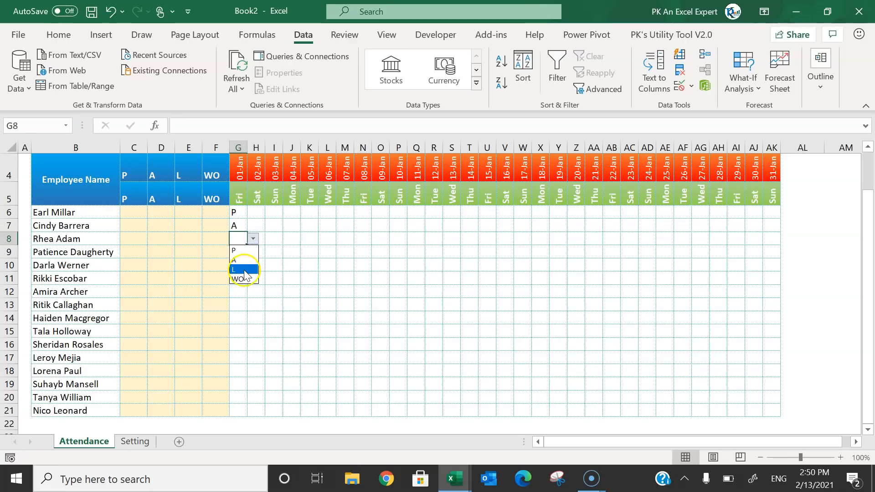
pyautogui.click(239, 266)
pyautogui.moveTo(240, 215); pyautogui.dragTo(243, 234)
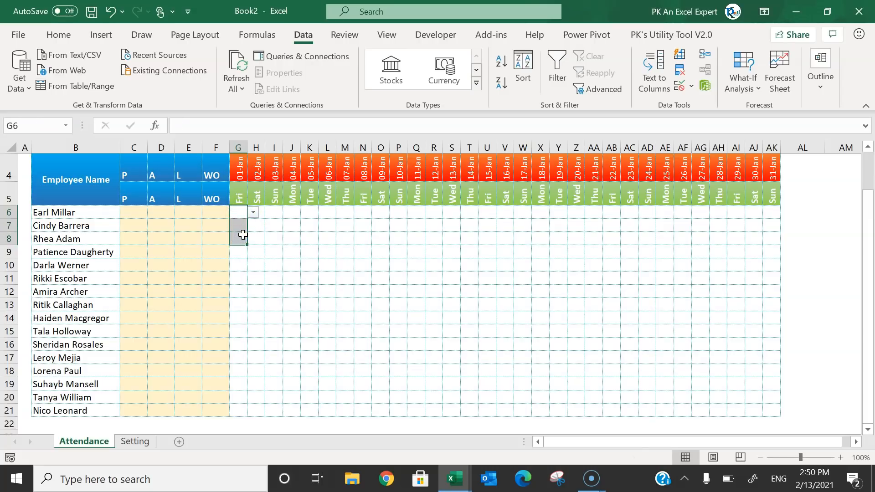
# Set the font of the daily attendance cells G6:AK21 to Webdings
pyautogui.moveTo(236, 211); pyautogui.dragTo(769, 410)
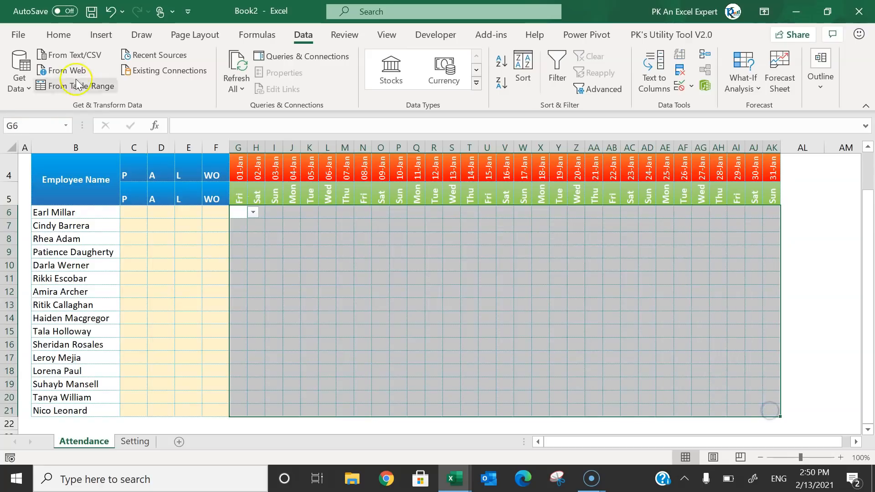
pyautogui.click(58, 35)
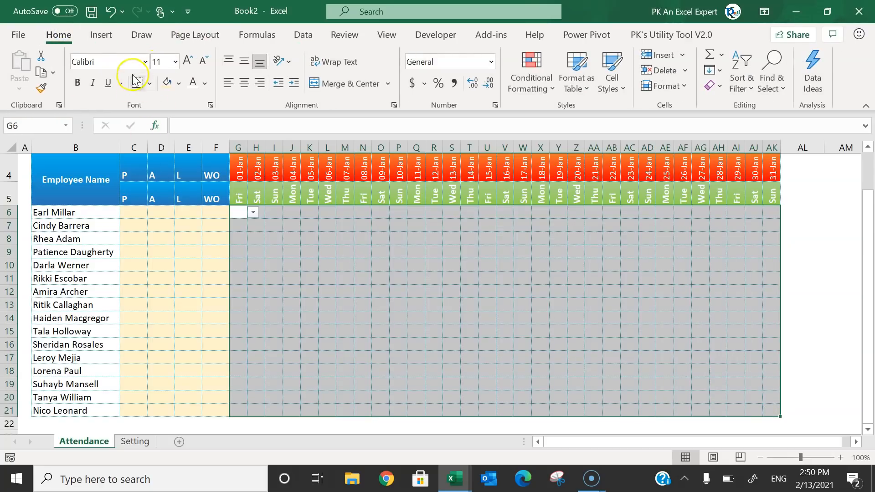
pyautogui.click(145, 62)
pyautogui.write('Webdings')
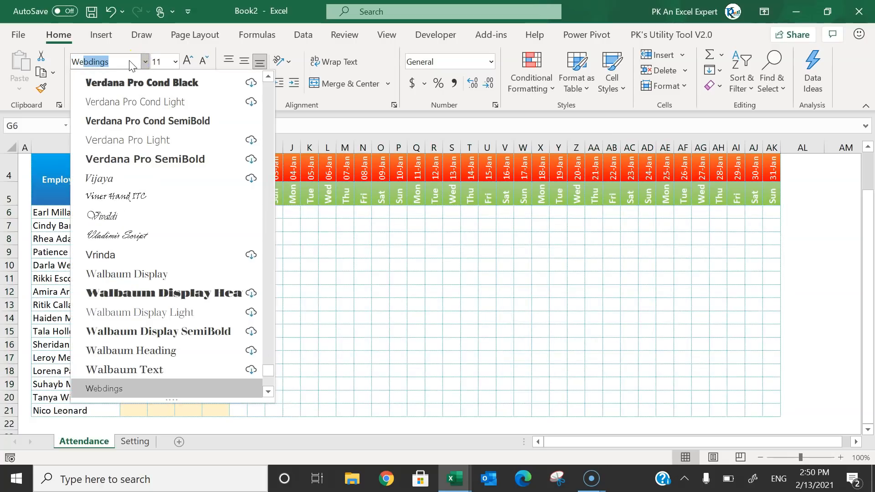
pyautogui.press('Return')
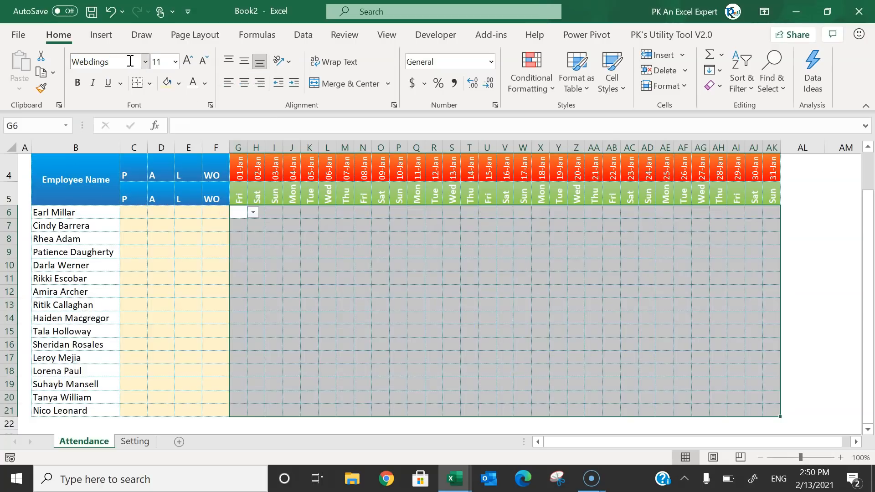
# Test the Webdings font by choosing P in G6 and A in L8, and clear the range G6:L8
pyautogui.click(272, 224)
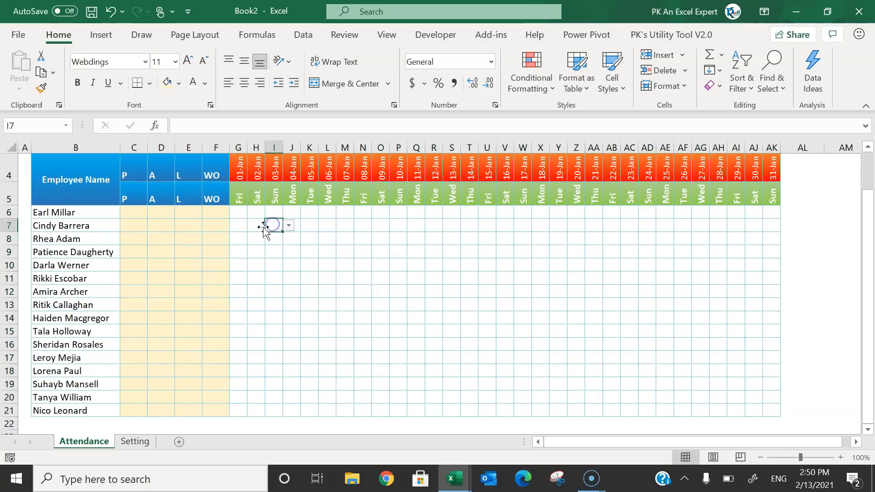
pyautogui.click(241, 214)
pyautogui.click(250, 225)
pyautogui.click(322, 236)
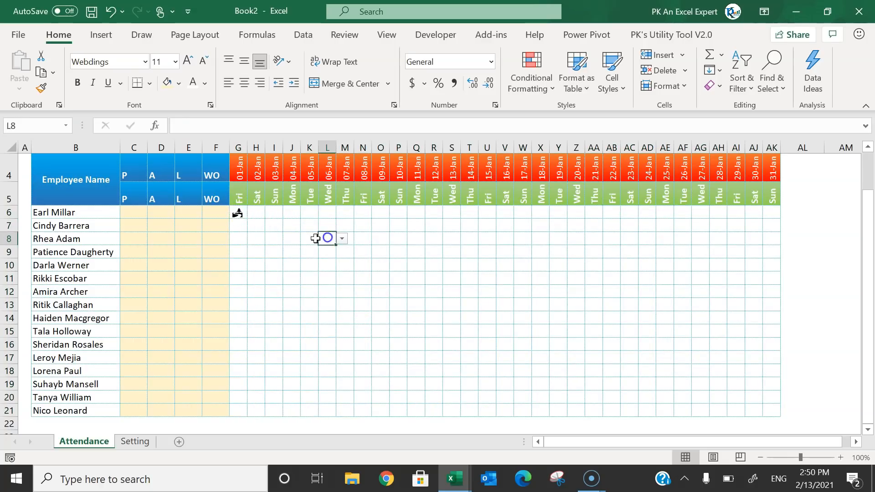
pyautogui.click(342, 238)
pyautogui.click(325, 255)
pyautogui.click(432, 260)
pyautogui.moveTo(236, 211); pyautogui.dragTo(334, 243)
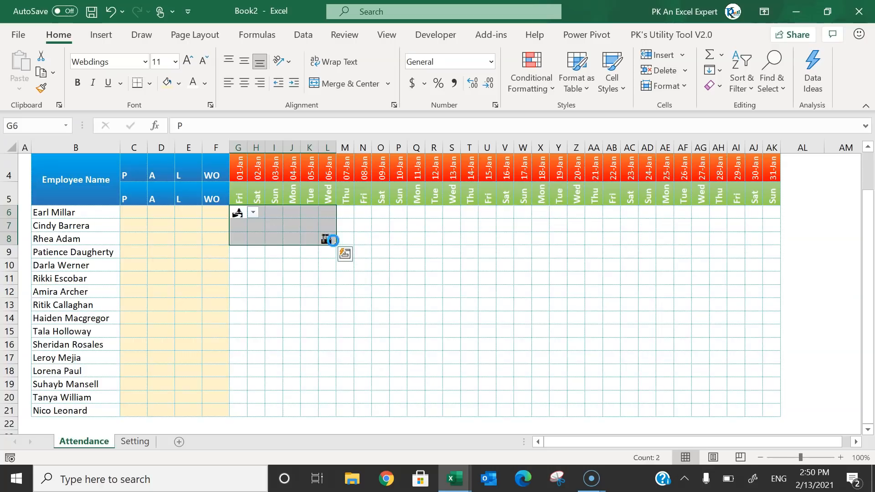
pyautogui.press('Delete')
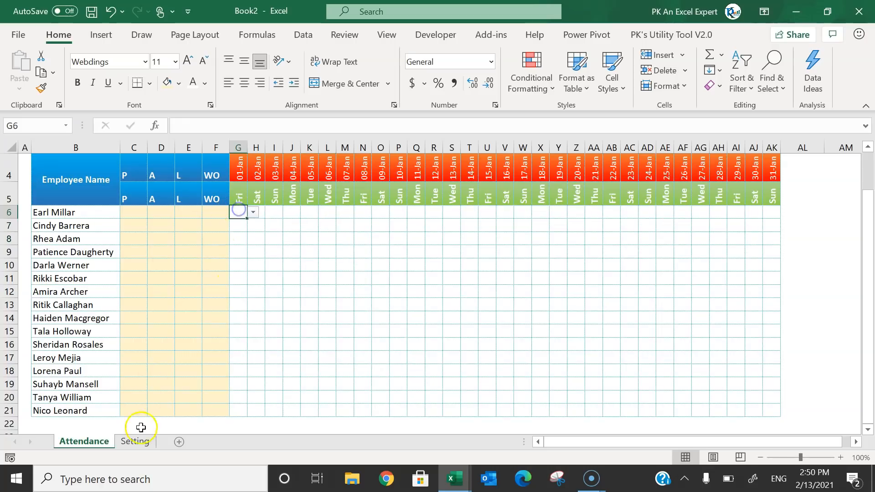
# Compare the symbol for P on the Setting sheet with code P chosen in G6 of Attendance, and clear G6
pyautogui.click(135, 440)
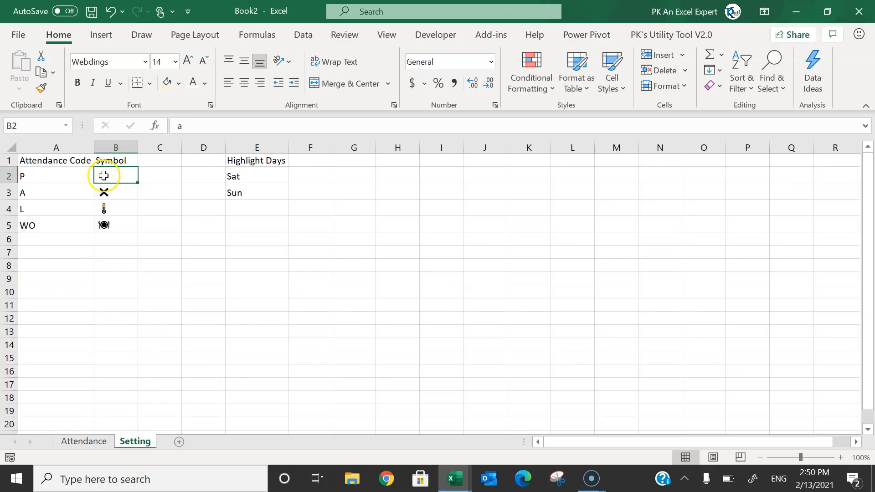
pyautogui.click(87, 441)
pyautogui.click(262, 225)
pyautogui.click(236, 213)
pyautogui.click(253, 213)
pyautogui.click(244, 225)
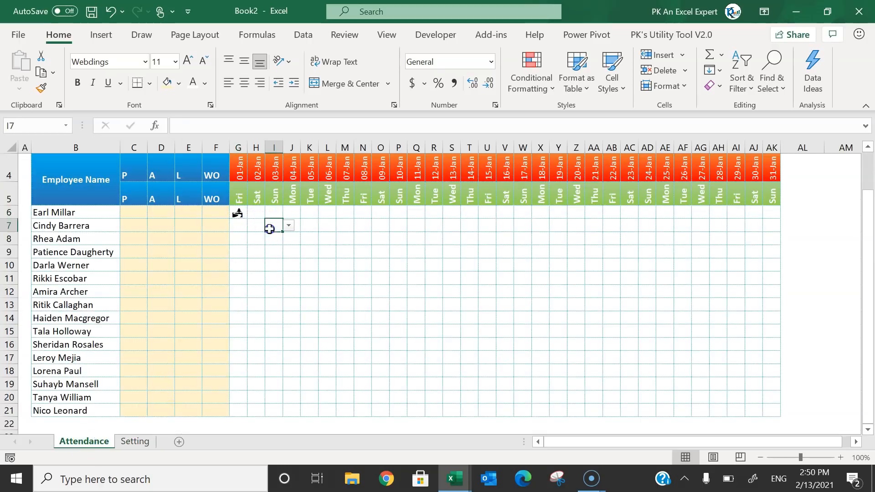
pyautogui.press('Delete')
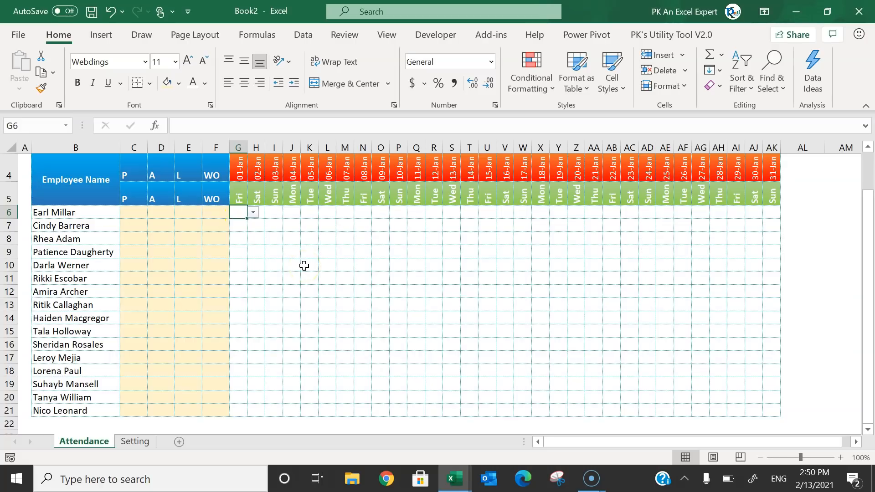
# Check on the Setting sheet which character in B2 produces the symbol for code P
pyautogui.click(134, 441)
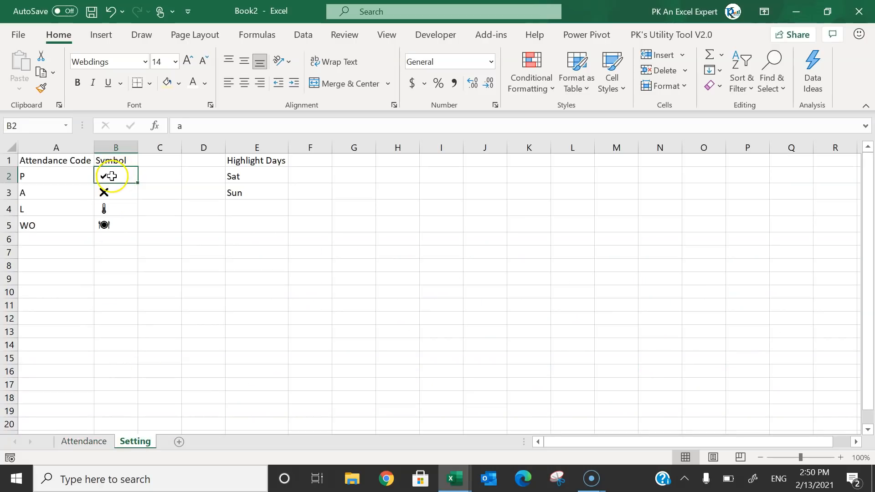
pyautogui.doubleClick(178, 126)
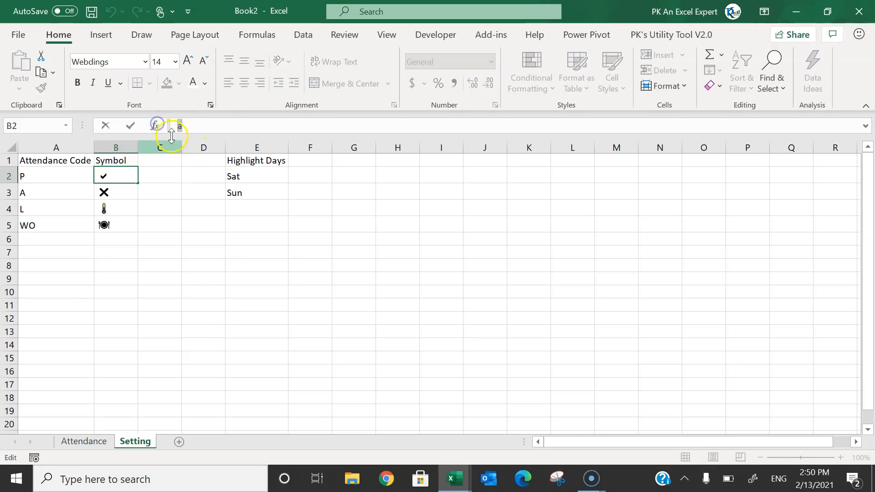
pyautogui.press('Escape')
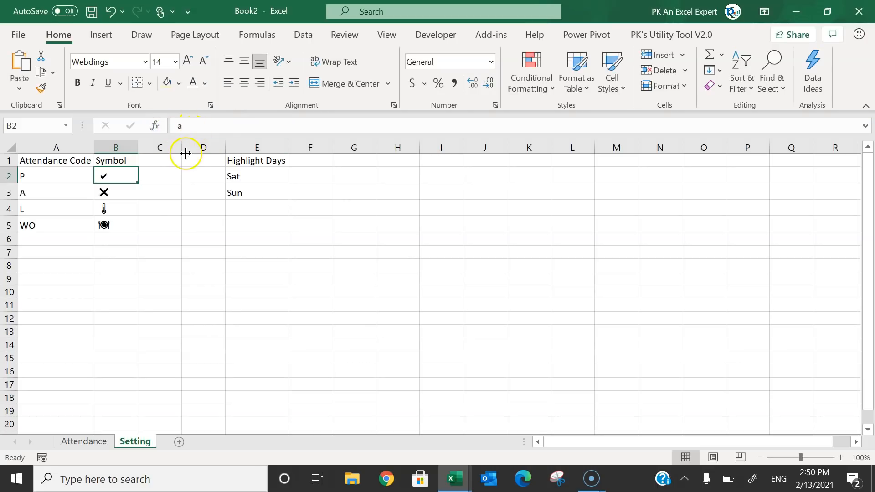
# Start a conditional formatting rule on Attendance G6:AK21 that formats only cells whose value is equal to P
pyautogui.click(75, 440)
pyautogui.moveTo(239, 212); pyautogui.dragTo(774, 410)
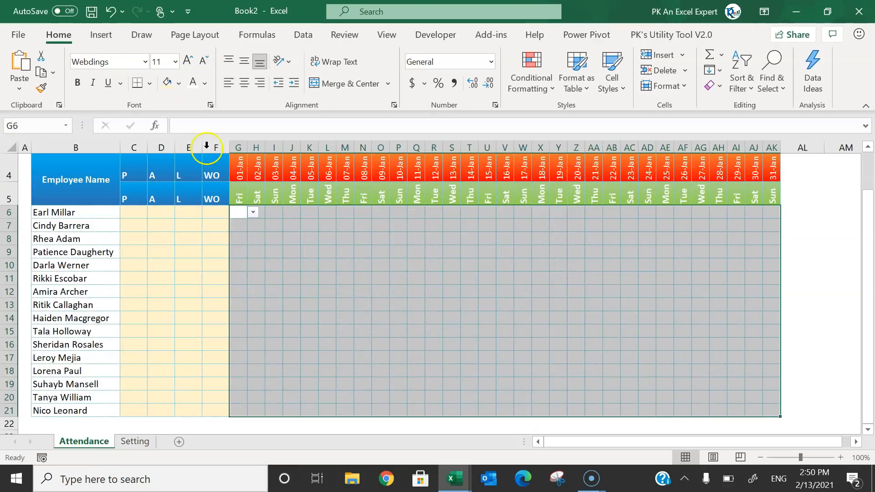
pyautogui.click(69, 35)
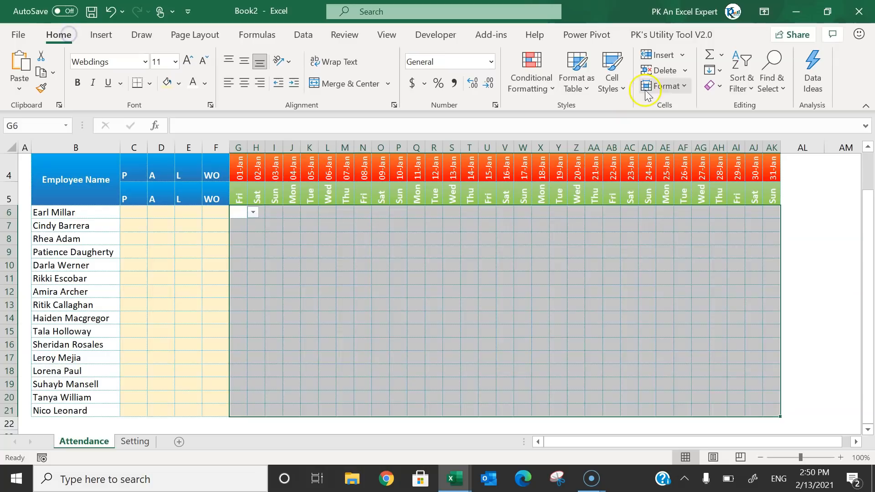
pyautogui.click(552, 87)
pyautogui.click(565, 273)
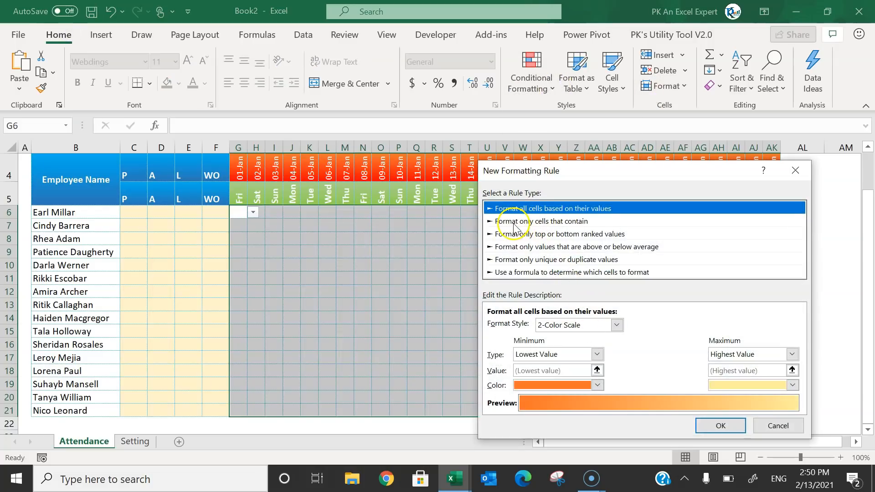
pyautogui.click(568, 221)
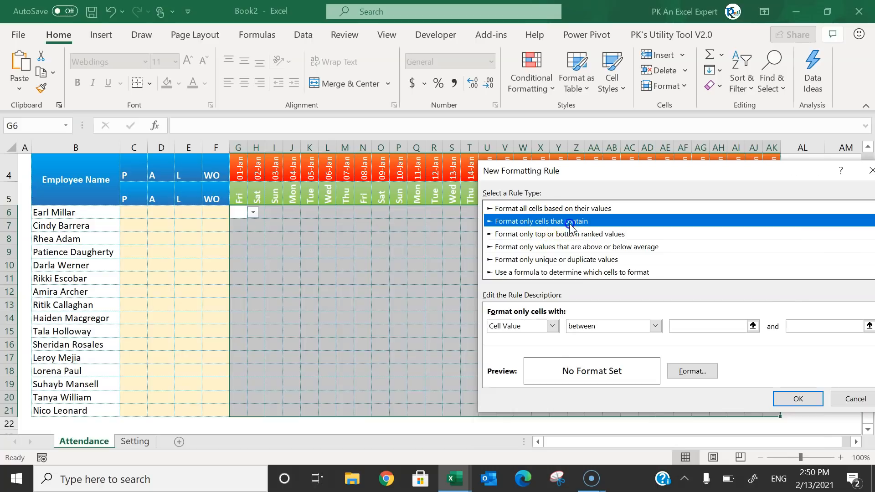
pyautogui.click(626, 326)
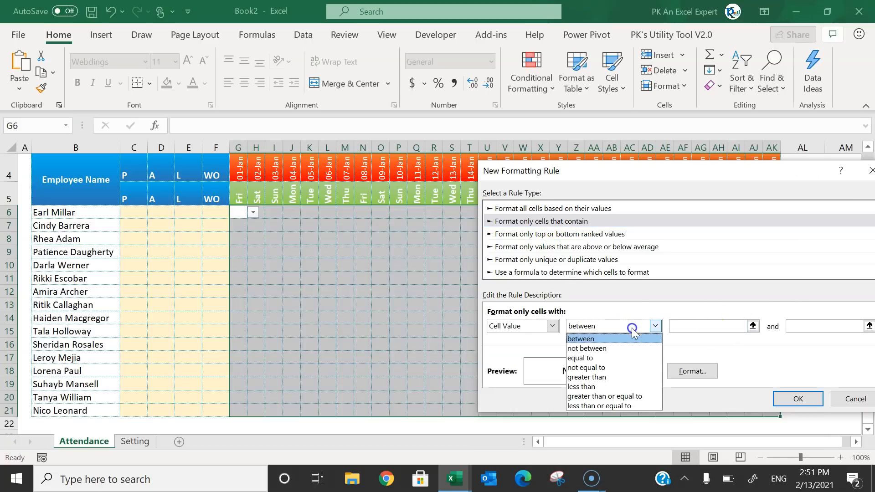
pyautogui.click(609, 356)
pyautogui.click(699, 325)
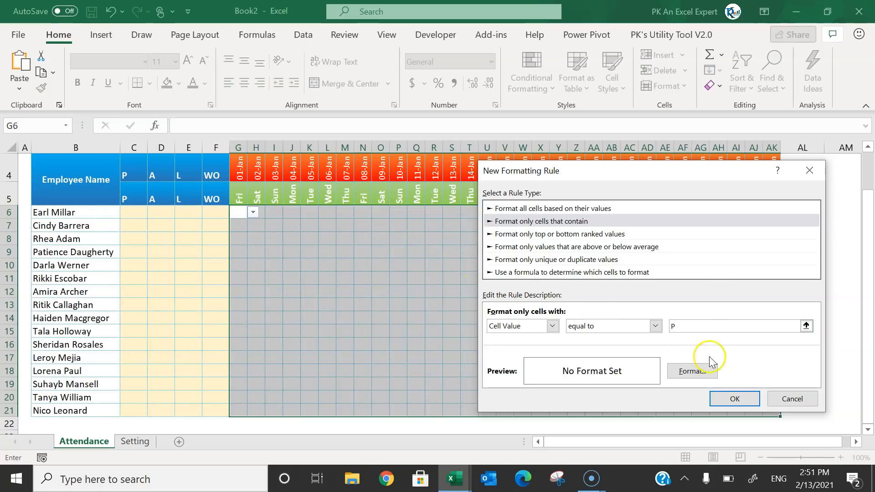
# Set the font color of the P rule's format to the standard light green
pyautogui.click(698, 373)
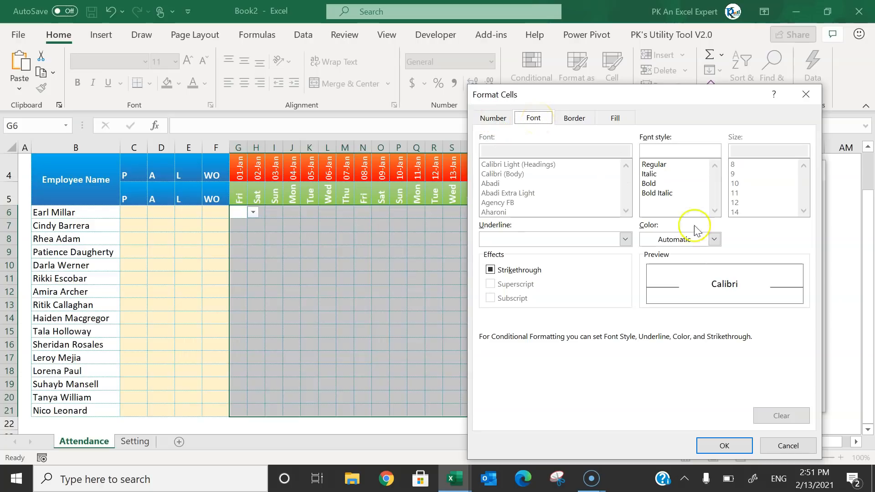
pyautogui.click(713, 239)
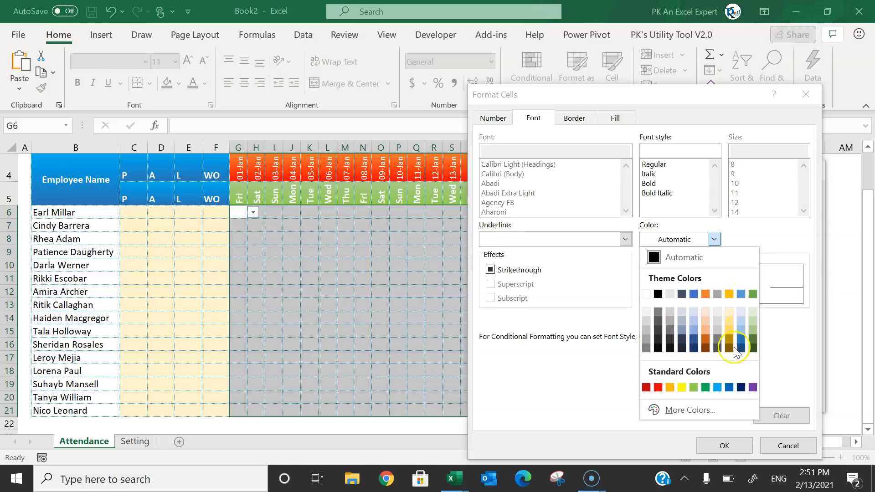
pyautogui.click(694, 387)
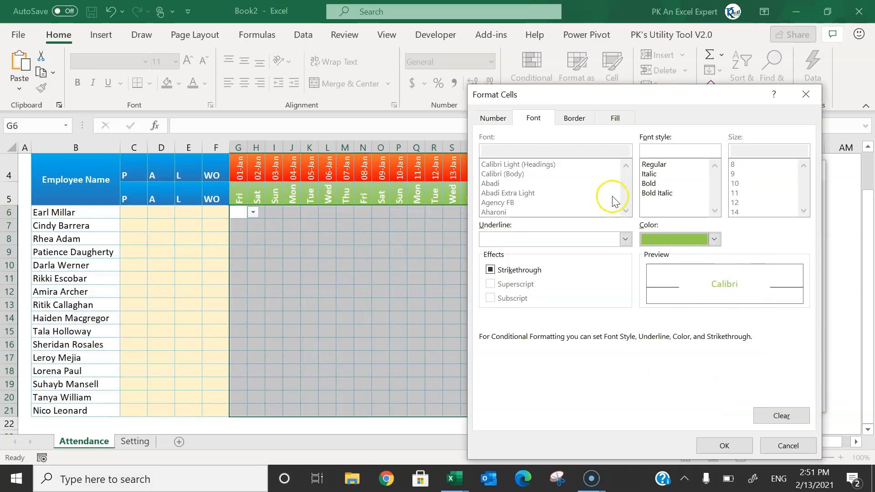
# Give the P rule the custom number format ;;;a and apply the rule
pyautogui.click(494, 118)
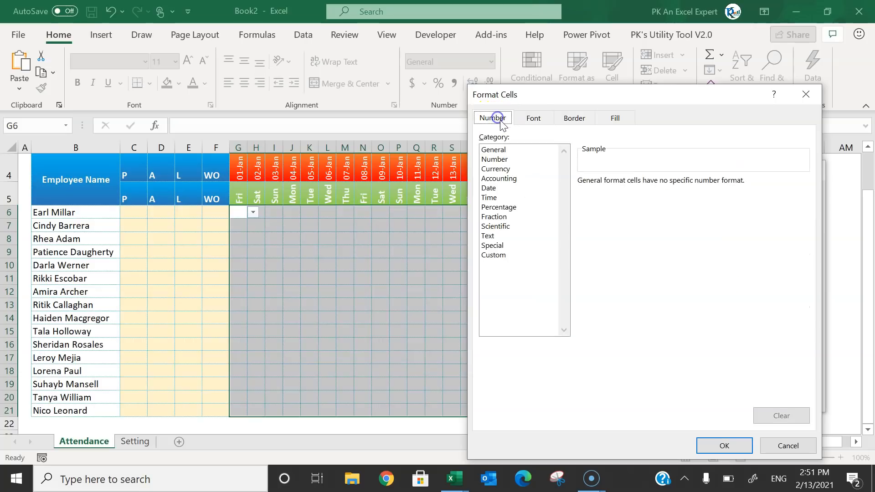
pyautogui.click(493, 257)
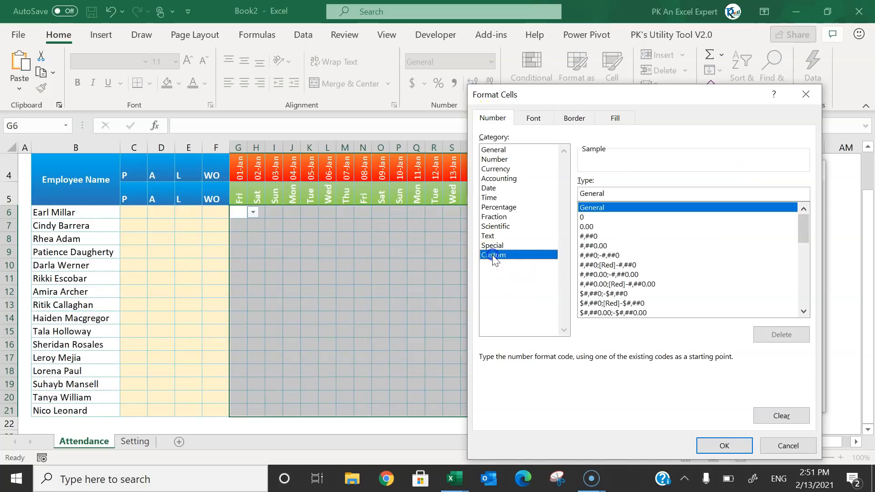
pyautogui.moveTo(625, 198); pyautogui.dragTo(574, 191)
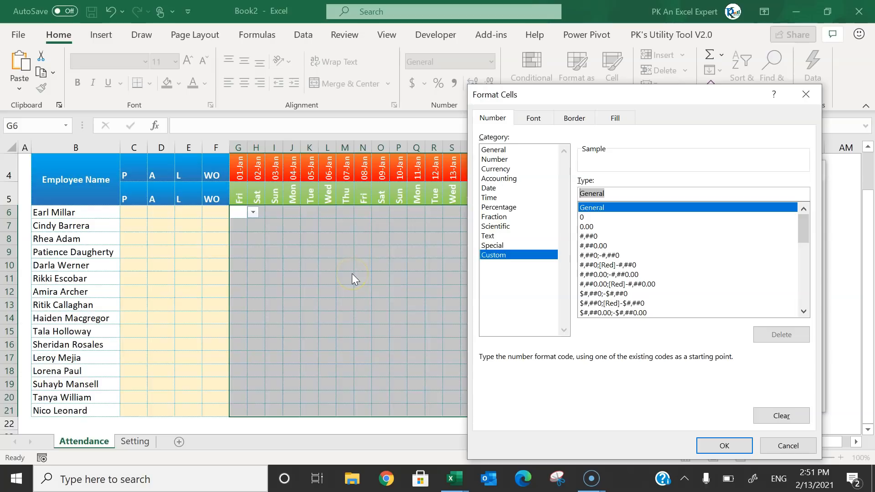
pyautogui.moveTo(624, 194); pyautogui.dragTo(571, 193)
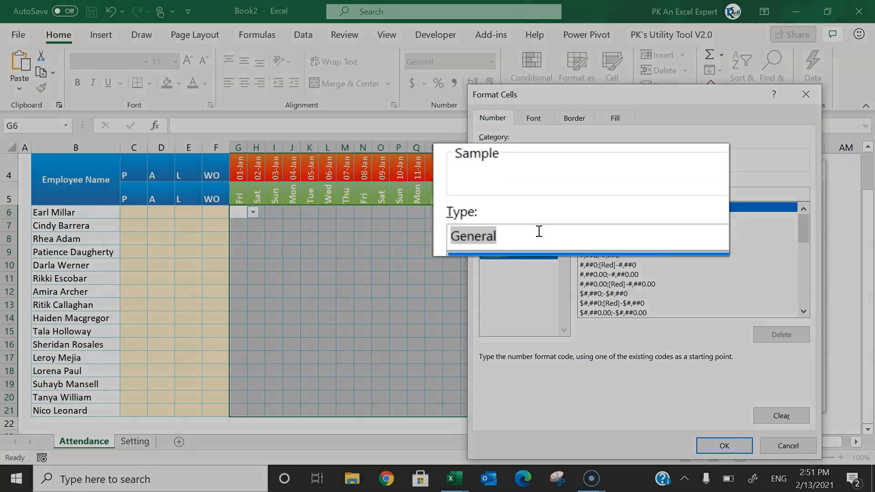
pyautogui.write(';')
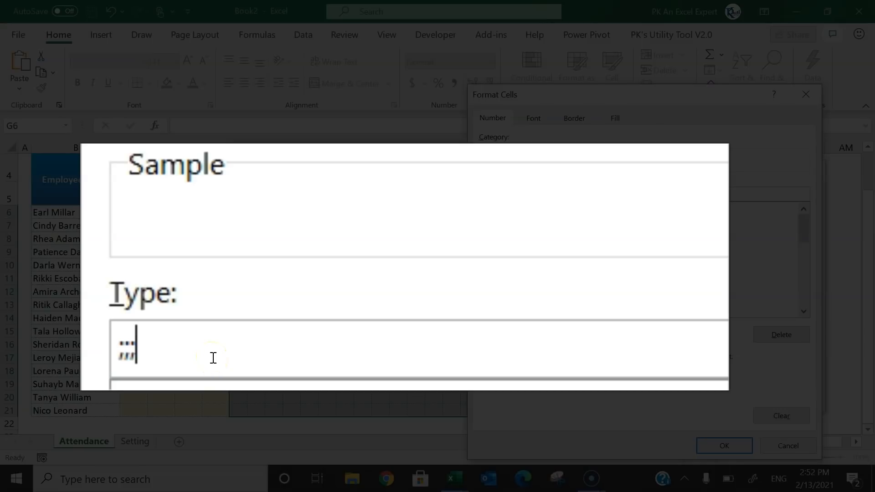
pyautogui.write('a')
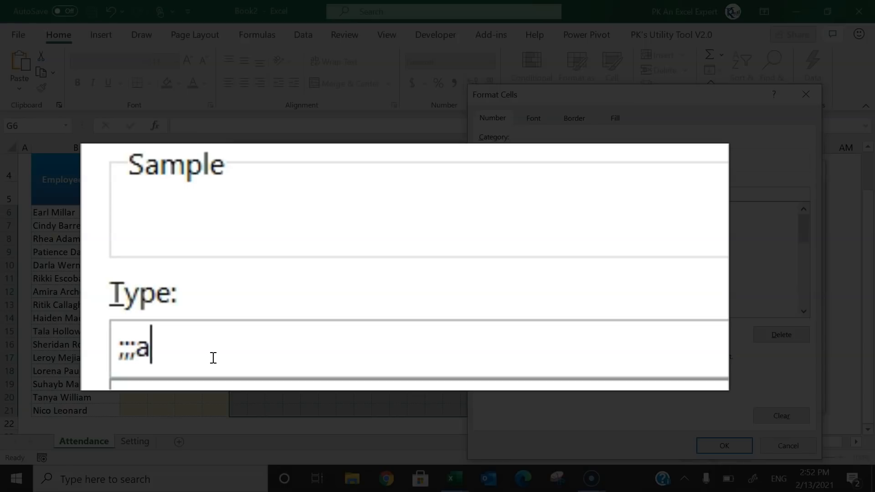
pyautogui.moveTo(134, 355); pyautogui.dragTo(158, 361)
pyautogui.click(215, 336)
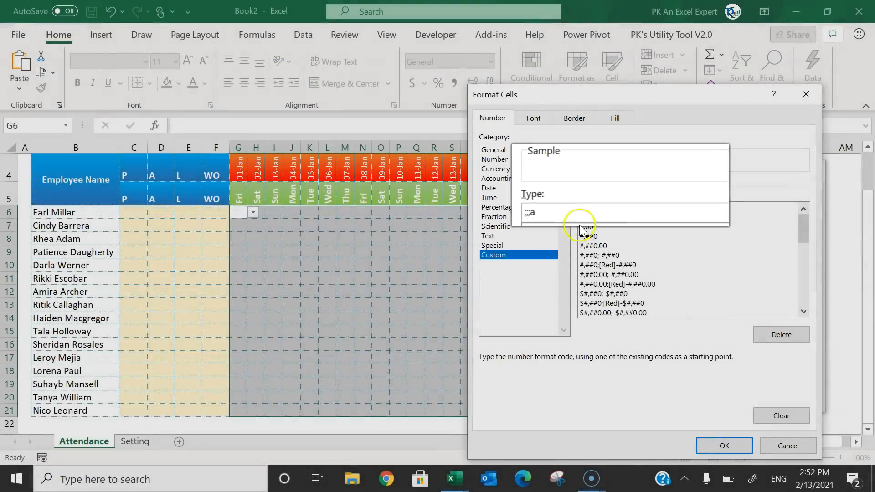
pyautogui.click(722, 446)
pyautogui.click(734, 400)
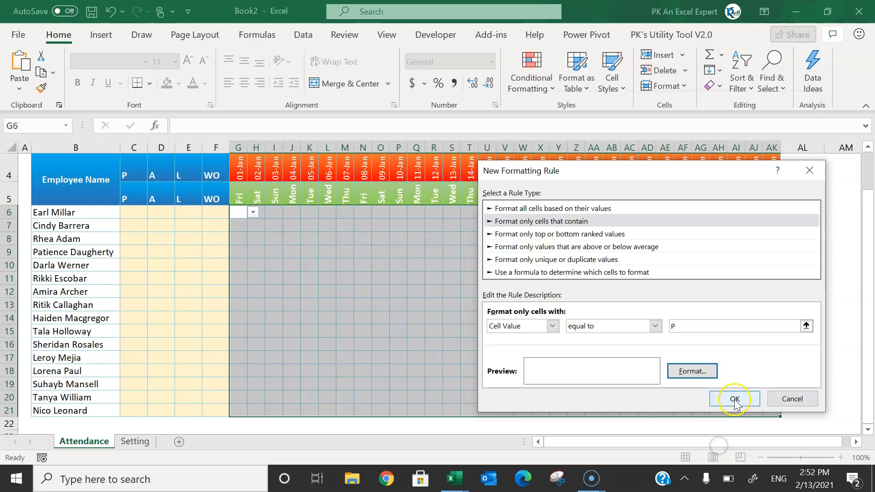
# Test the rule by choosing attendance code P in G6 and code A in J7 from the validation lists
pyautogui.click(274, 242)
pyautogui.click(237, 212)
pyautogui.click(253, 212)
pyautogui.click(244, 227)
pyautogui.click(327, 253)
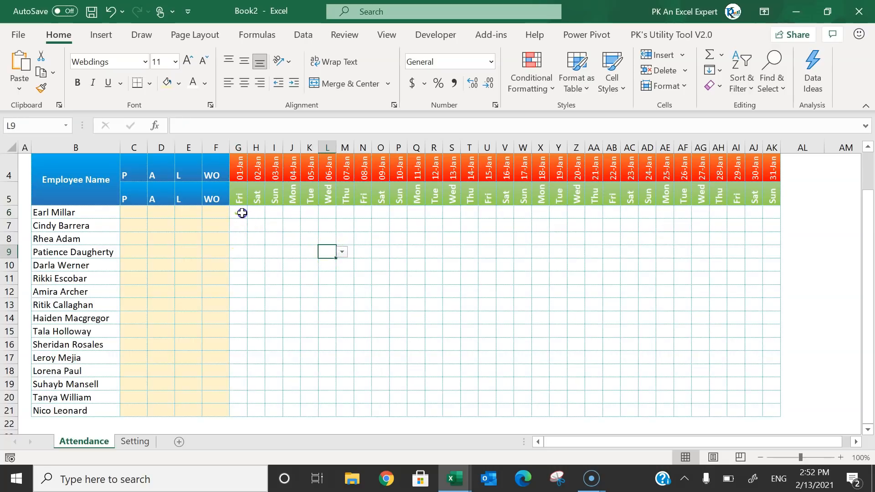
pyautogui.click(242, 213)
pyautogui.click(291, 225)
pyautogui.click(306, 226)
pyautogui.click(298, 246)
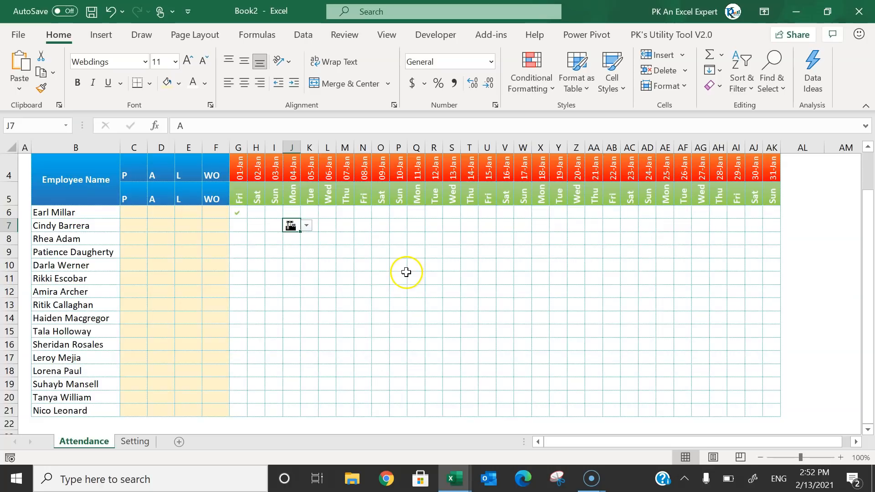
# Check which characters produce the P and A symbols in cells B2 and B3 of the Setting sheet
pyautogui.click(238, 213)
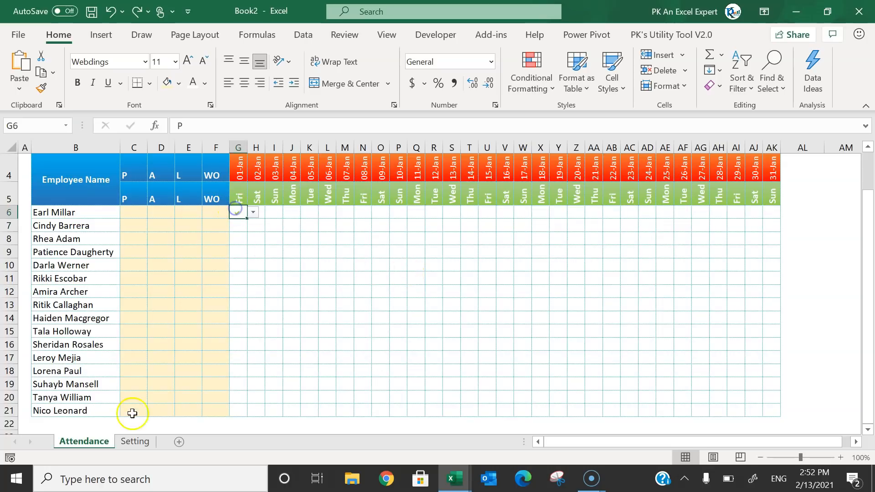
pyautogui.click(130, 441)
pyautogui.click(121, 175)
pyautogui.moveTo(187, 125); pyautogui.dragTo(169, 128)
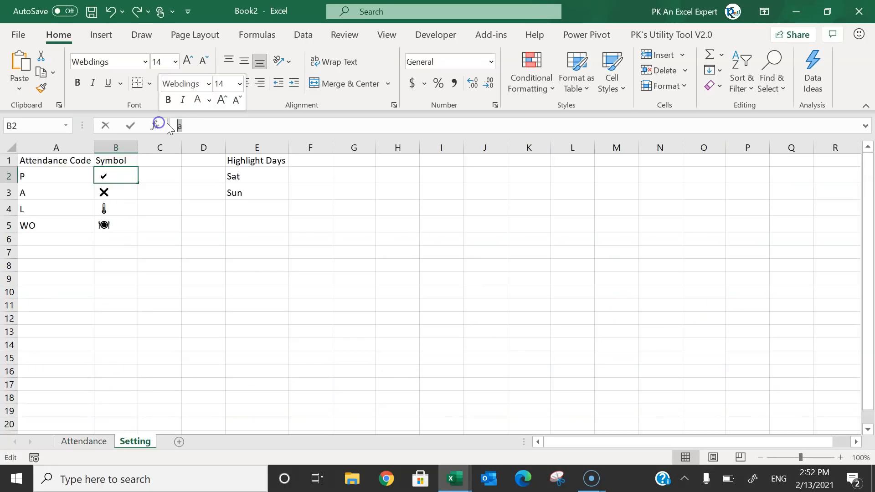
pyautogui.press('Escape')
pyautogui.click(117, 193)
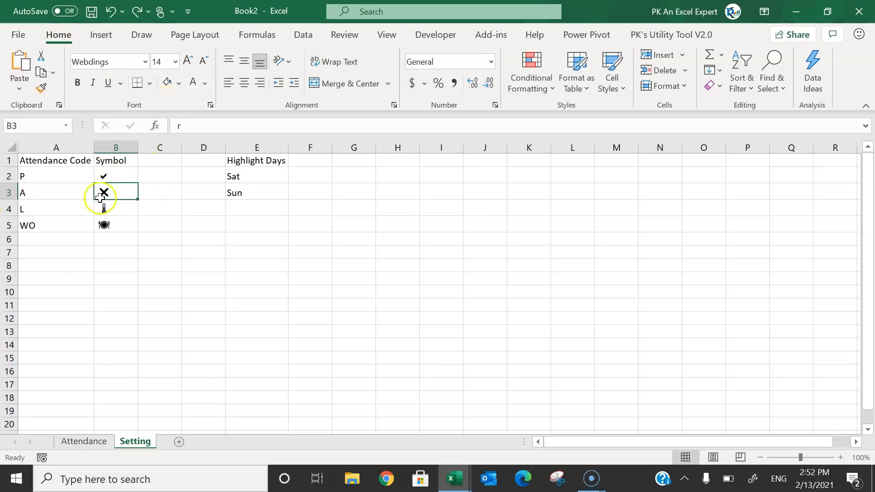
pyautogui.click(71, 194)
pyautogui.click(118, 192)
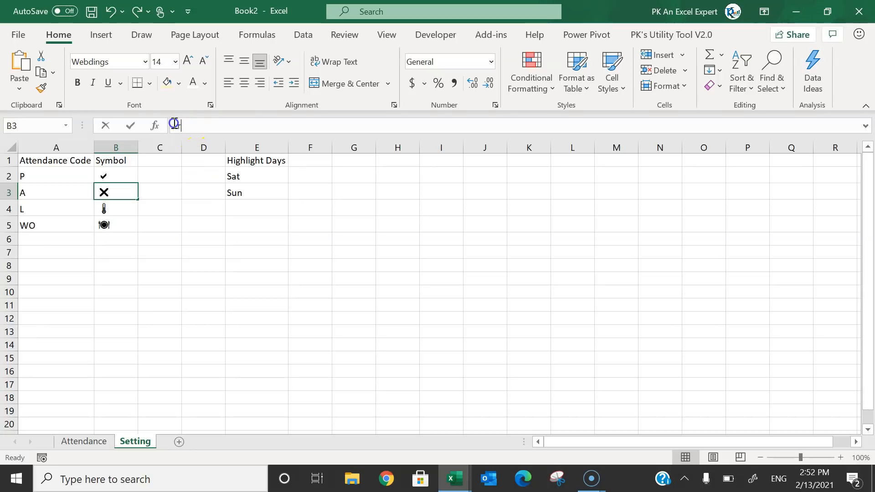
pyautogui.click(200, 125)
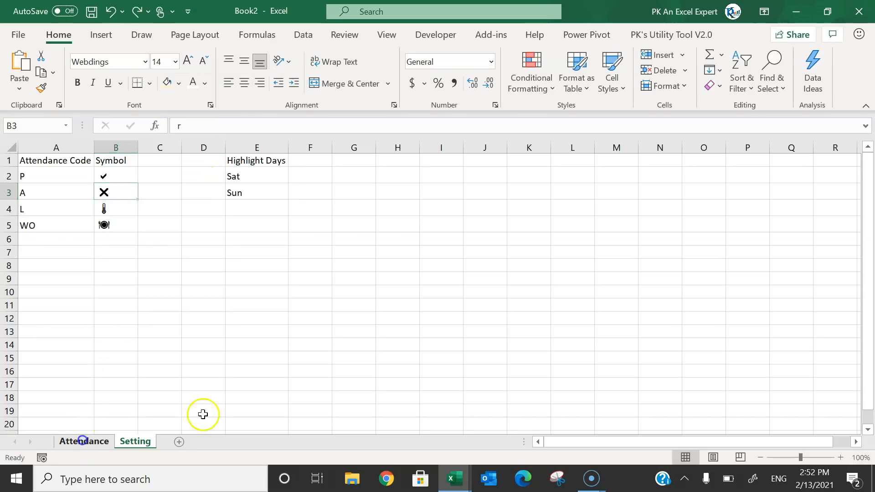
# Start a new conditional formatting rule on Attendance G6:AK21 that formats only cells whose value is equal to A
pyautogui.click(84, 441)
pyautogui.click(235, 211)
pyautogui.moveTo(235, 211); pyautogui.dragTo(767, 410)
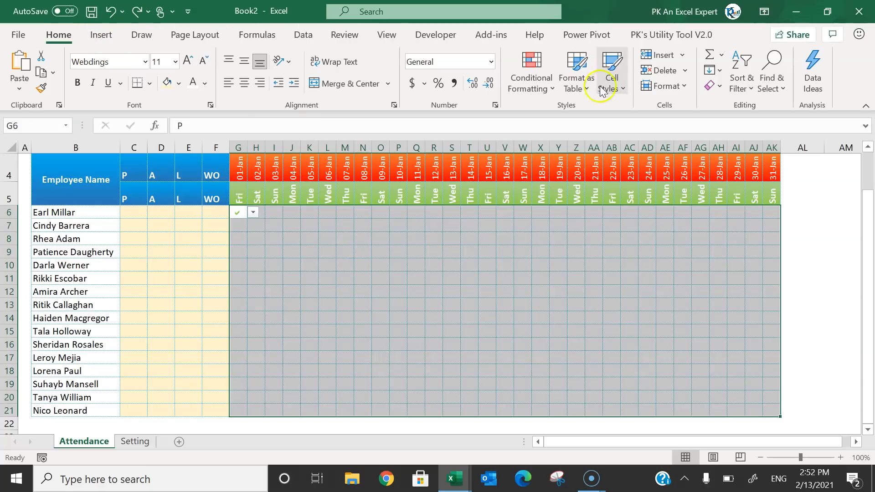
pyautogui.click(548, 86)
pyautogui.click(569, 274)
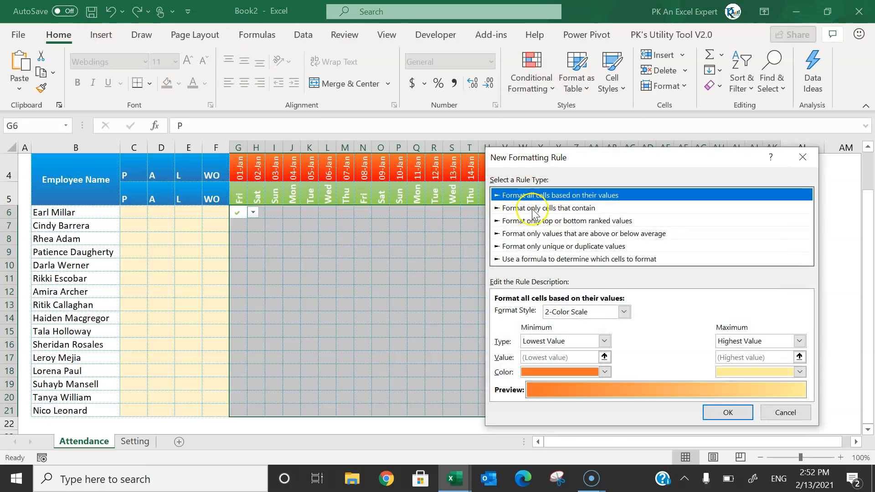
pyautogui.click(577, 209)
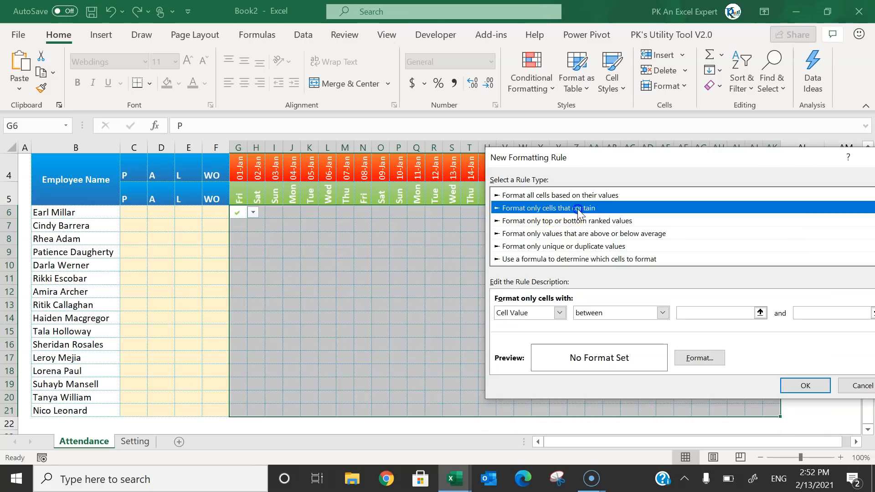
pyautogui.click(662, 313)
pyautogui.click(620, 346)
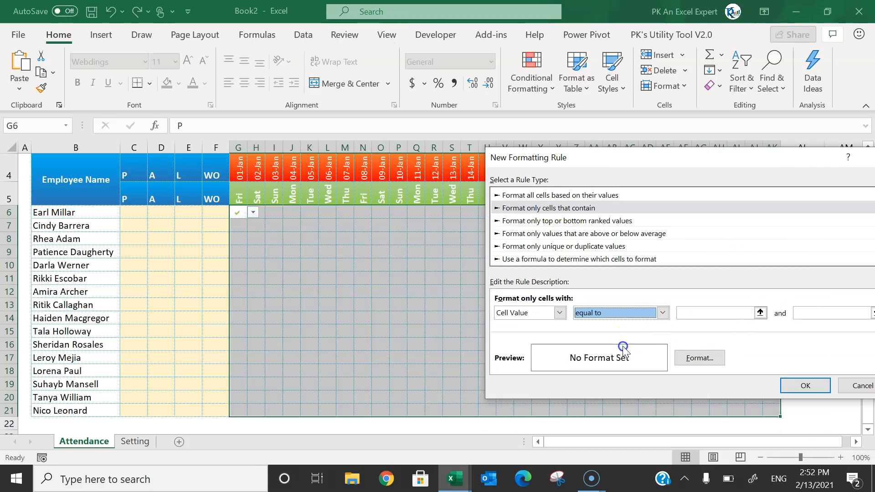
pyautogui.click(719, 312)
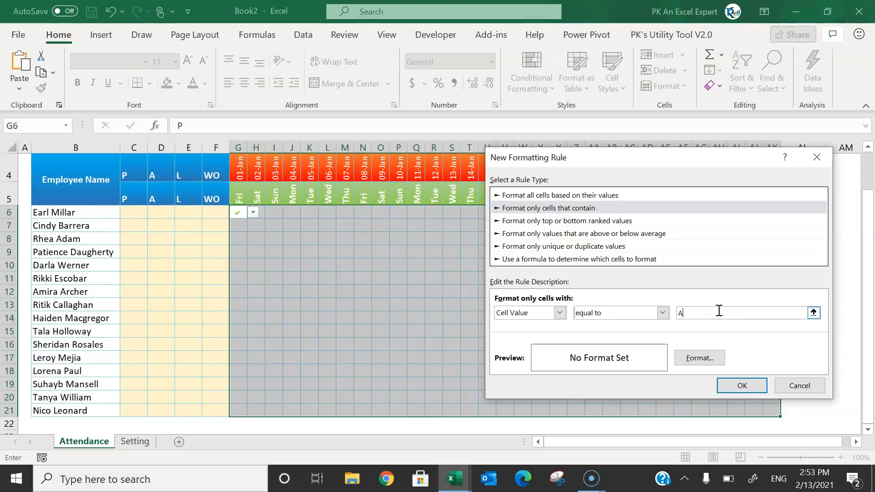
# Give the A rule's format the custom number format ;;;r
pyautogui.click(702, 358)
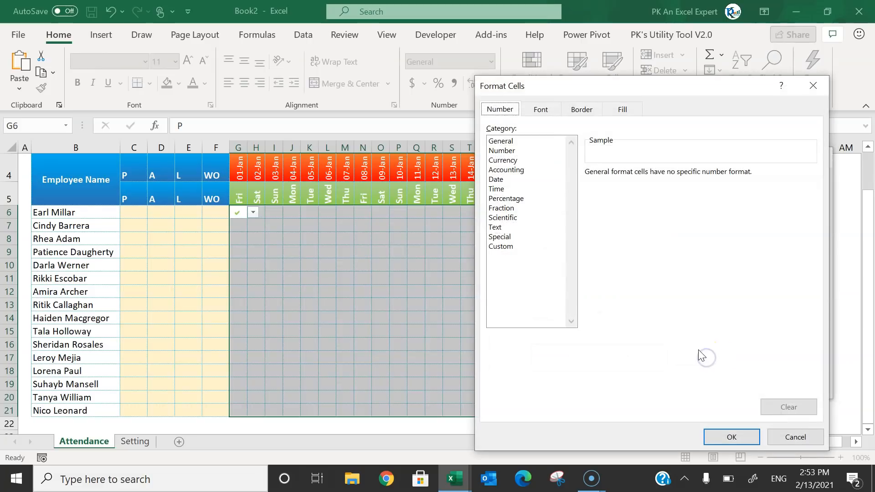
pyautogui.click(505, 248)
pyautogui.moveTo(619, 184); pyautogui.dragTo(585, 185)
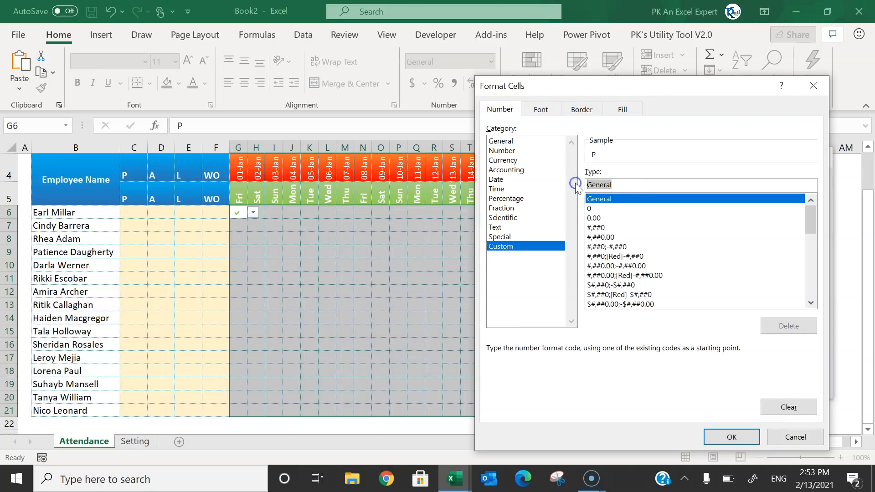
pyautogui.write(';;;r')
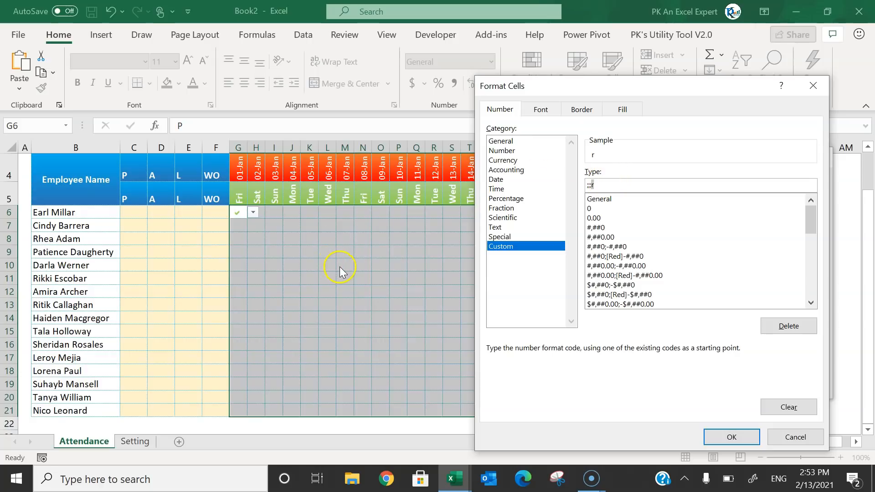
# Set the A rule's font color to the standard dark red and apply the rule
pyautogui.click(545, 112)
pyautogui.click(700, 233)
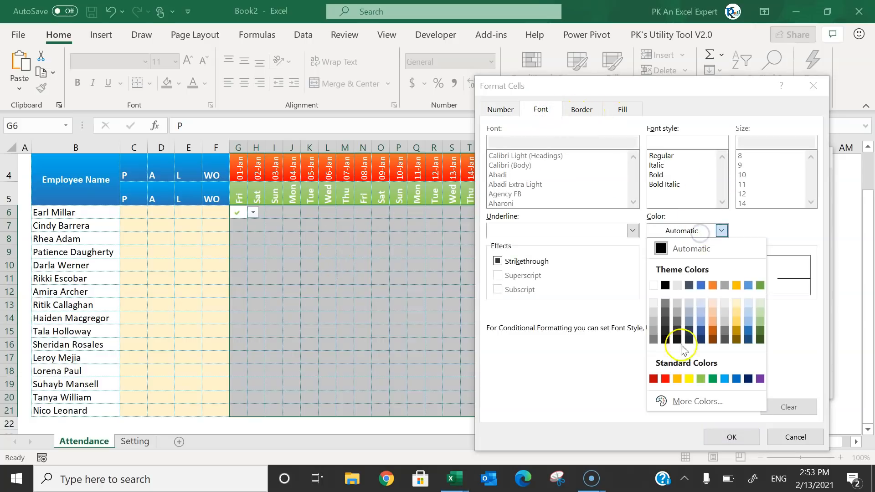
pyautogui.click(654, 379)
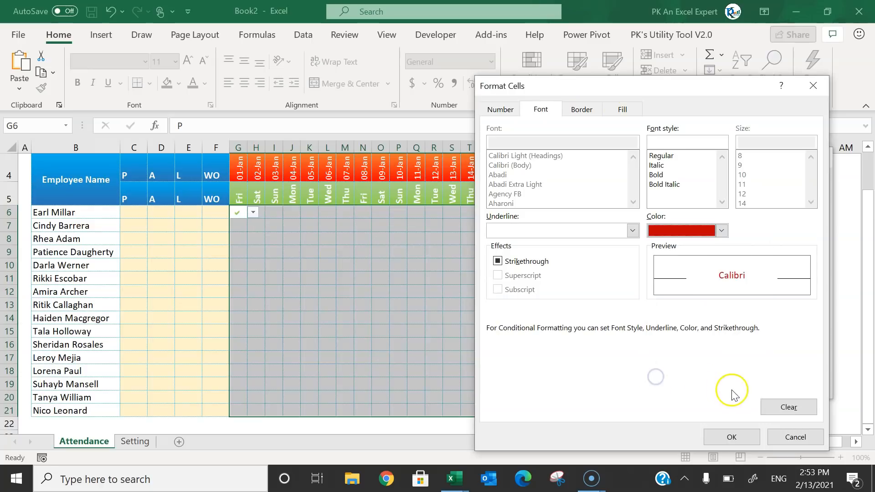
pyautogui.click(731, 436)
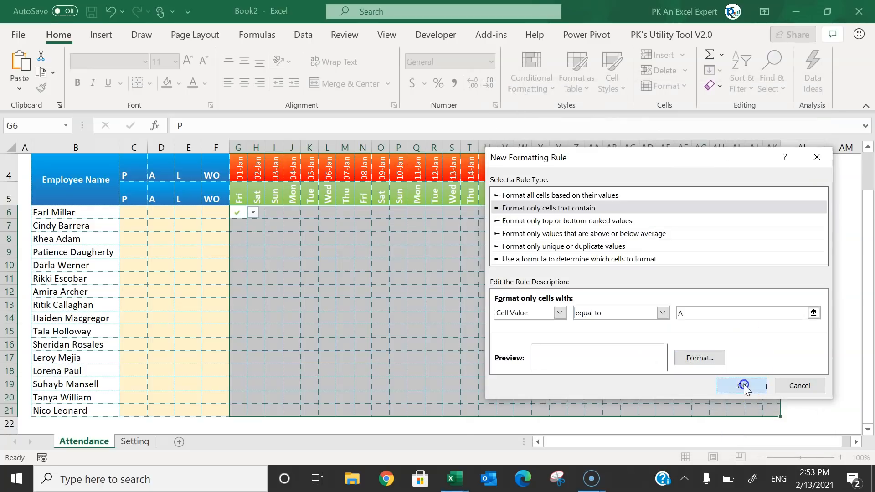
pyautogui.click(742, 385)
# Test the rules by choosing attendance code A in I7, P in I8 and L in I9 from the validation lists
pyautogui.click(447, 269)
pyautogui.click(274, 224)
pyautogui.click(288, 225)
pyautogui.click(283, 247)
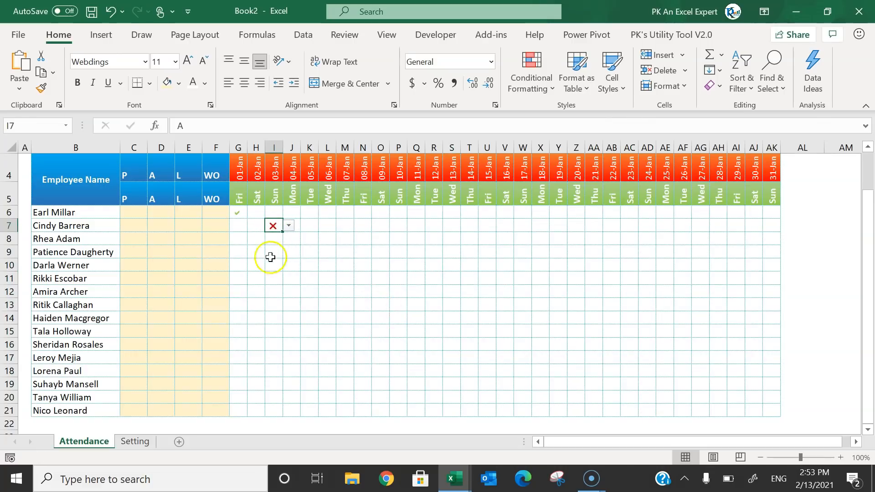
pyautogui.click(275, 238)
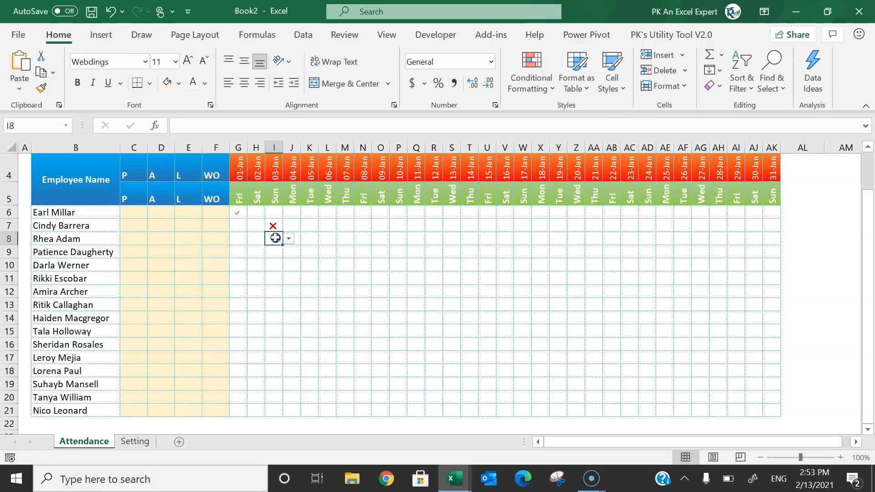
pyautogui.click(289, 239)
pyautogui.click(278, 252)
pyautogui.click(277, 252)
pyautogui.click(288, 252)
pyautogui.click(291, 278)
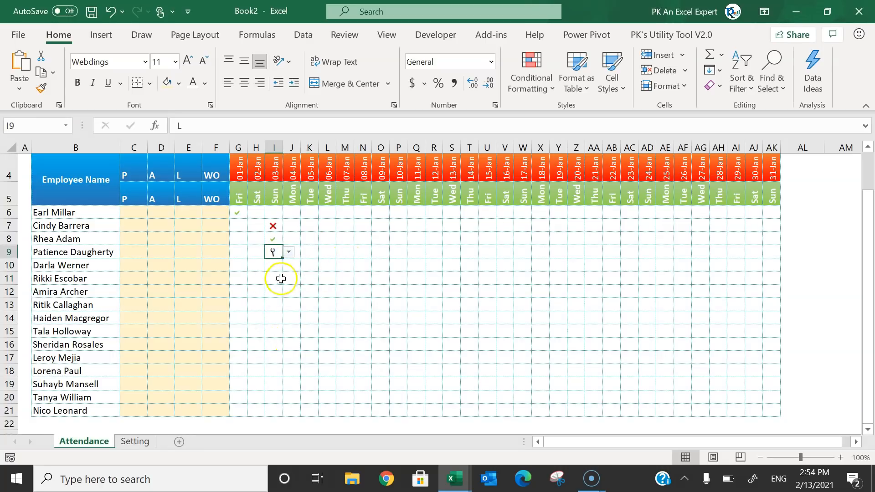
# Look up the character behind the L symbol in cell B4 of the Setting sheet
pyautogui.click(135, 441)
pyautogui.click(114, 212)
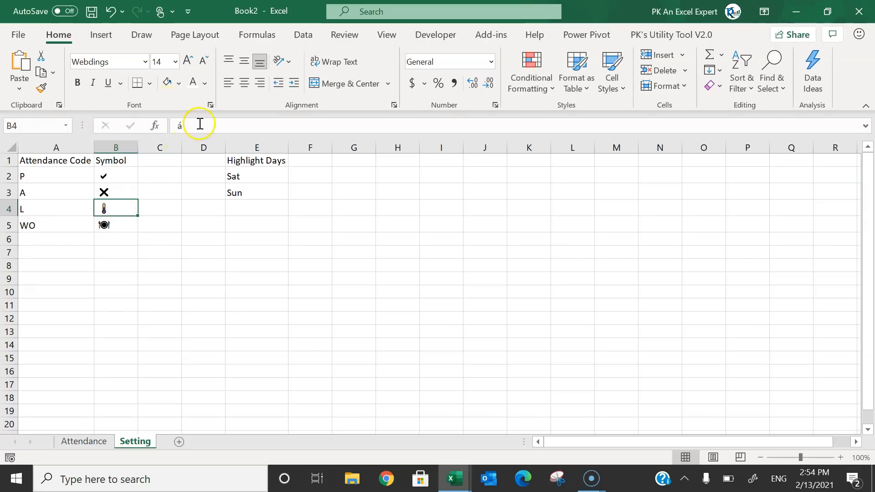
pyautogui.doubleClick(175, 124)
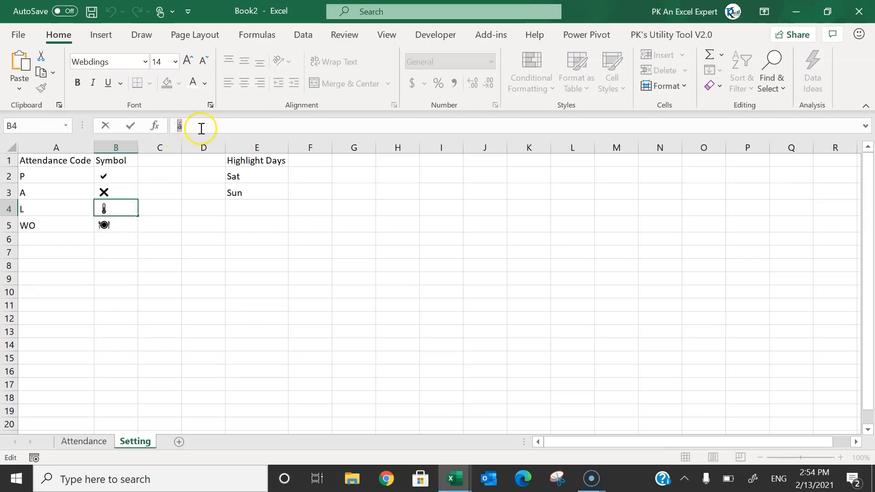
pyautogui.press('Escape')
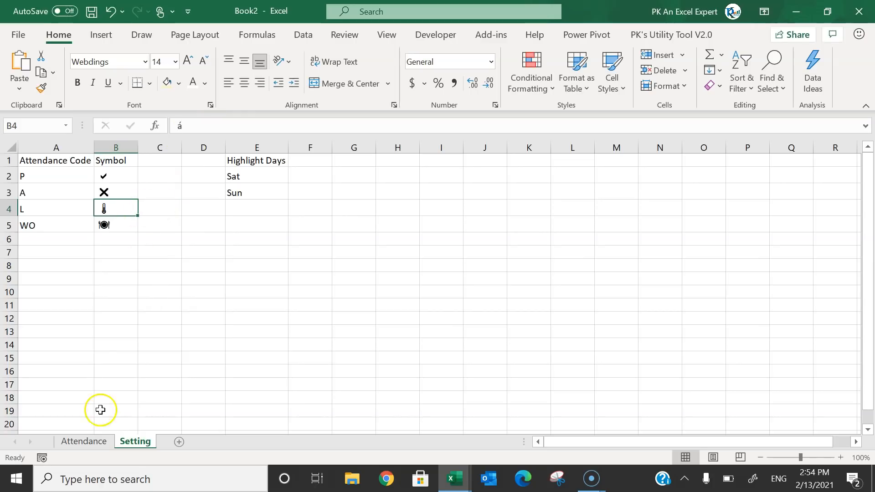
# Start another conditional formatting rule on Attendance G6:AK21 that formats only cells containing a value, using the equal to condition
pyautogui.click(87, 441)
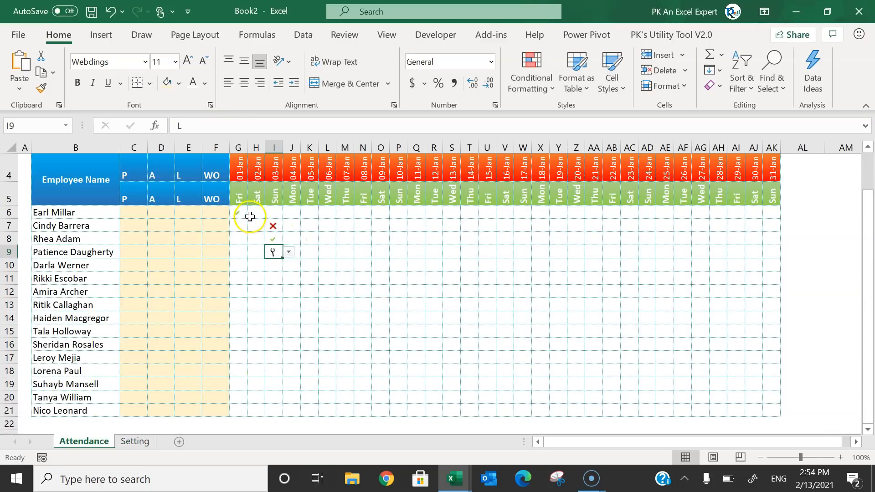
pyautogui.moveTo(238, 210); pyautogui.dragTo(769, 410)
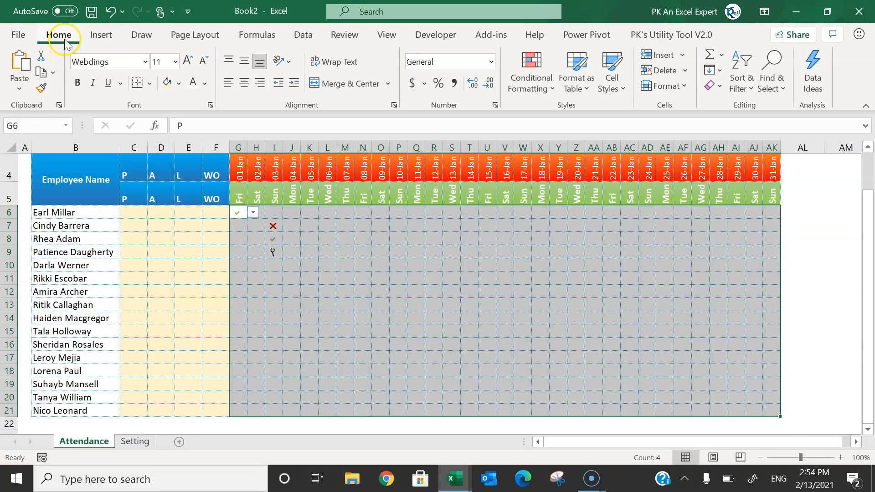
pyautogui.click(534, 100)
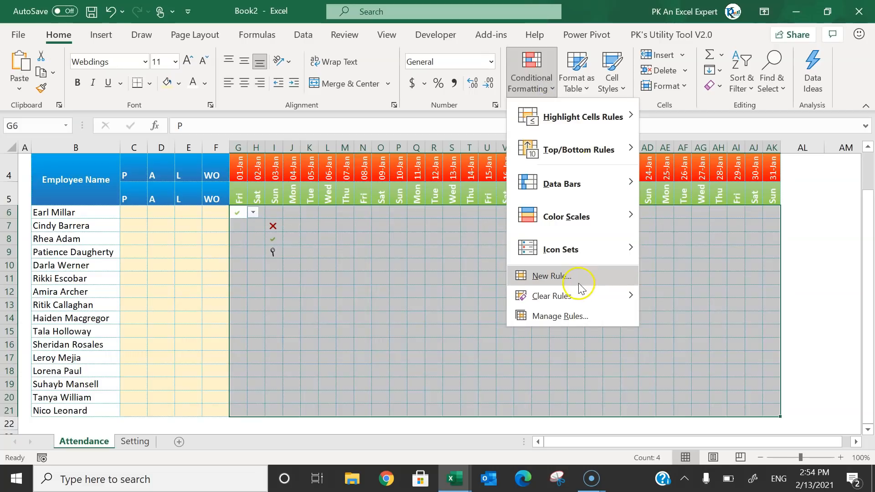
pyautogui.click(572, 314)
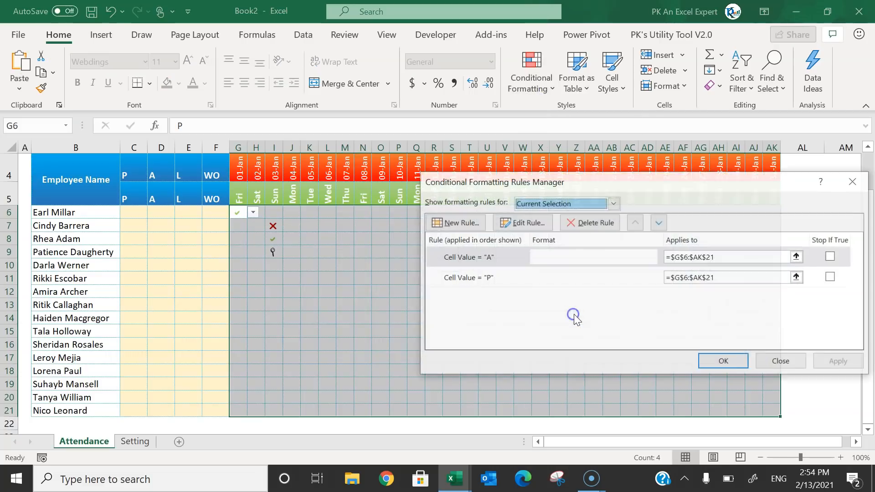
pyautogui.click(468, 223)
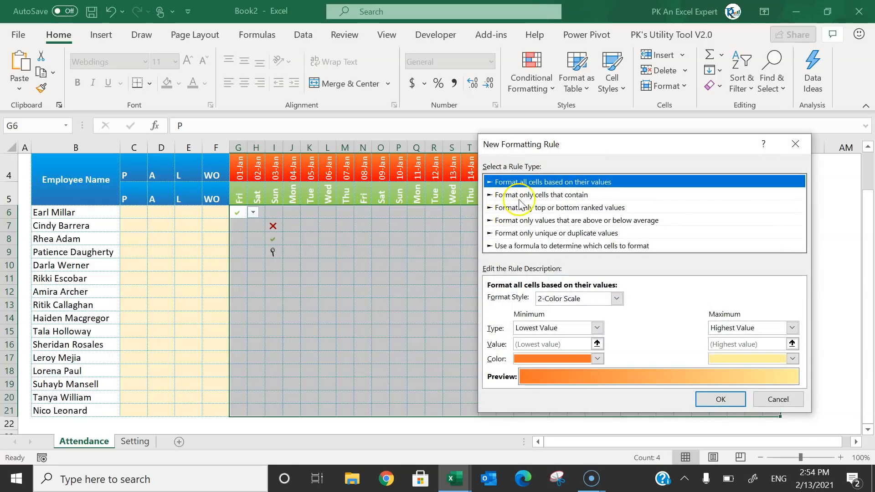
pyautogui.click(566, 195)
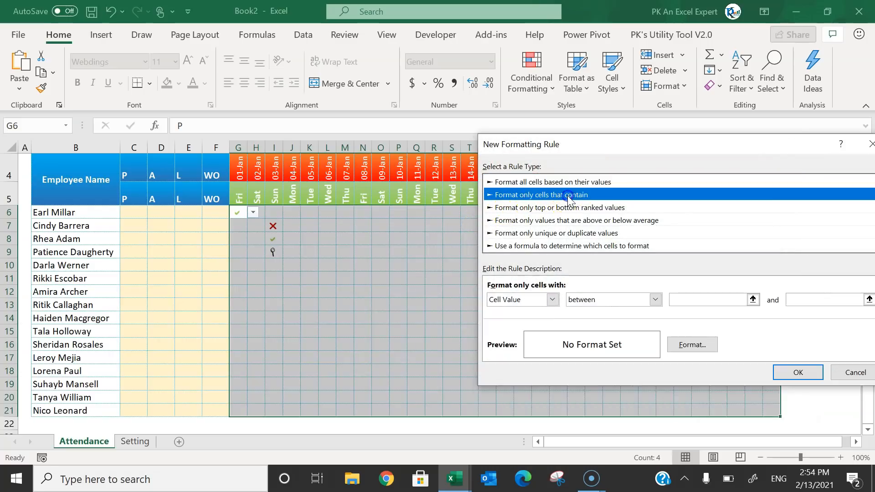
pyautogui.click(605, 299)
pyautogui.click(598, 332)
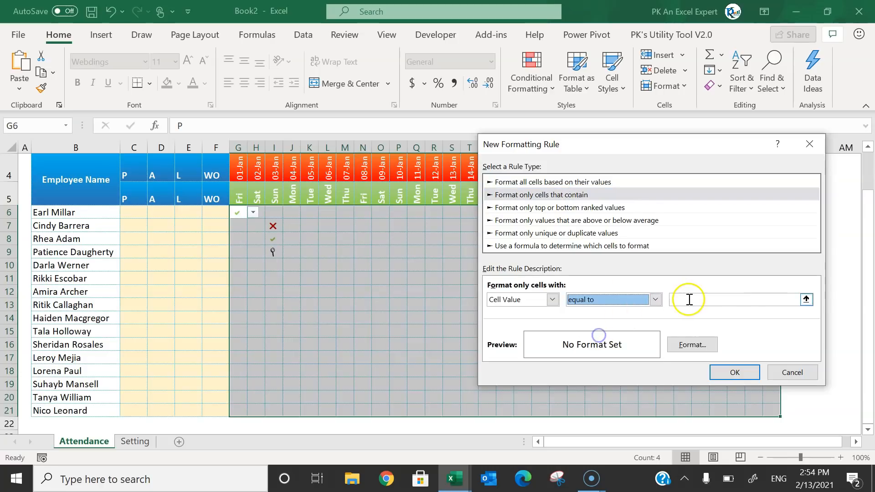
pyautogui.click(693, 299)
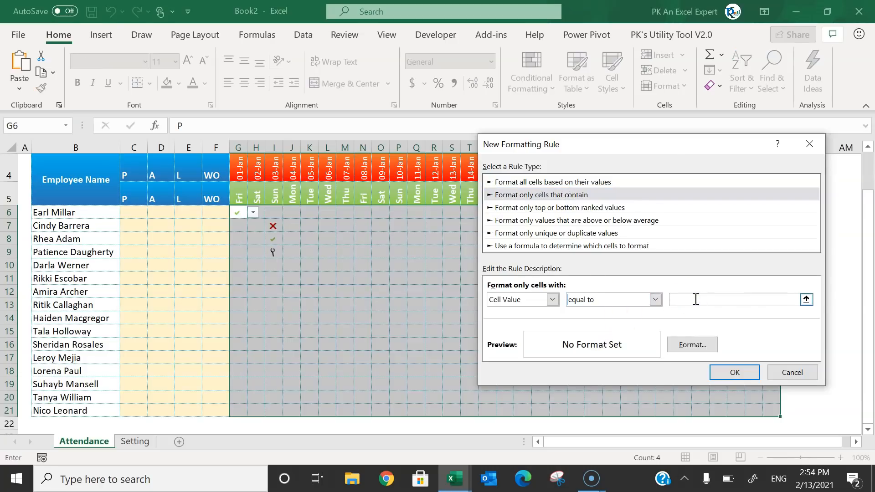
# Set the font color of the new rule's format to the theme orange
pyautogui.click(697, 344)
pyautogui.click(679, 218)
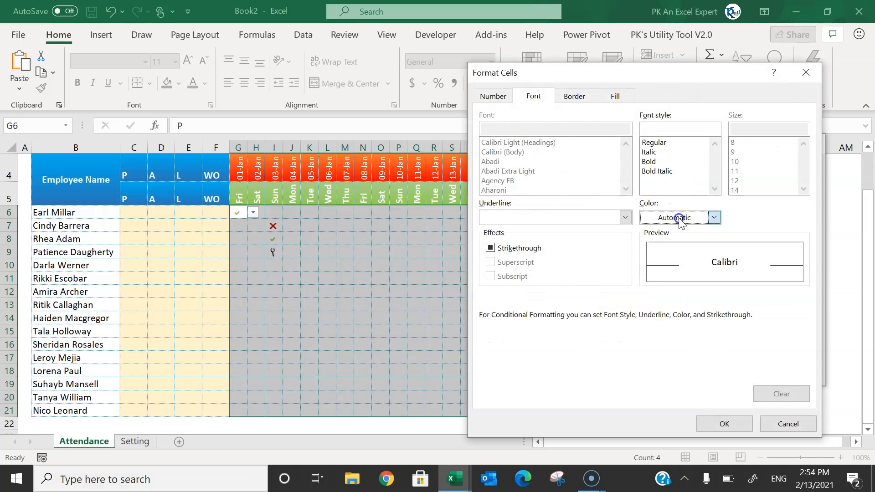
pyautogui.click(717, 364)
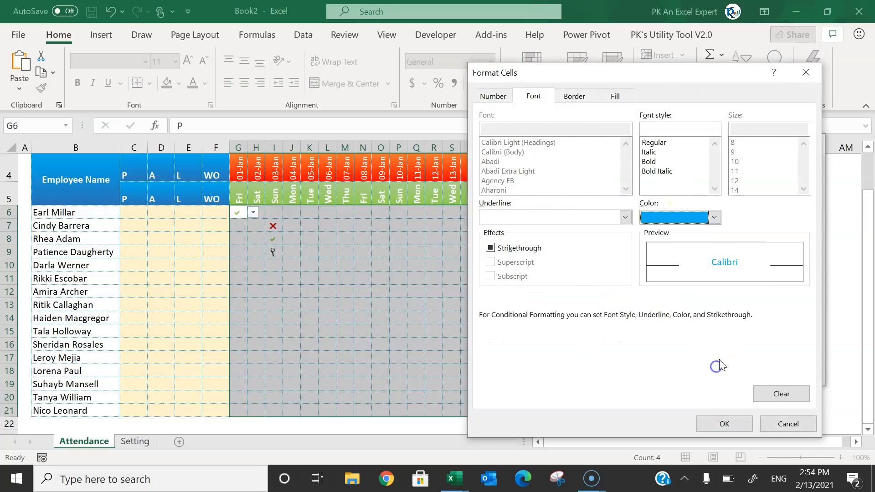
pyautogui.click(704, 219)
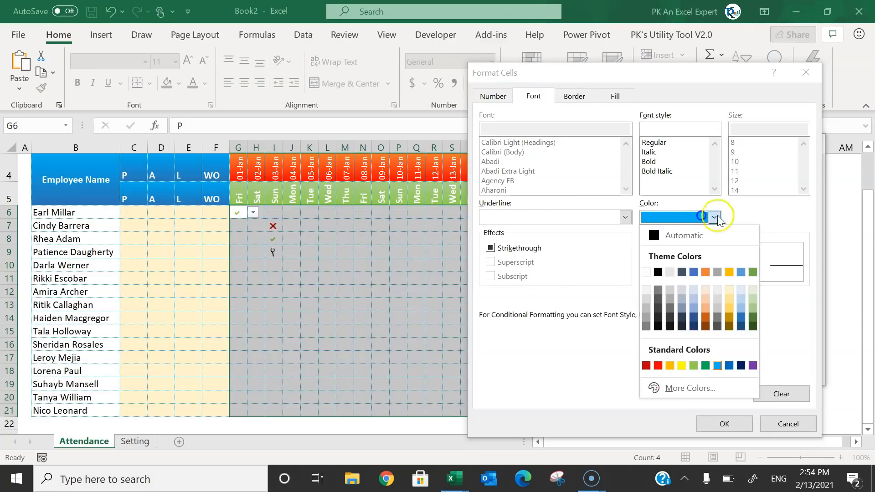
pyautogui.click(706, 274)
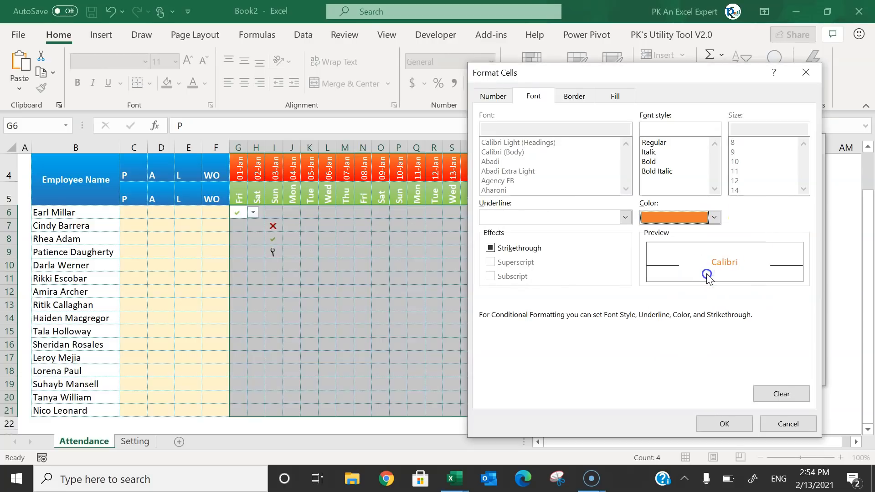
# Give the L rule the custom number format ";;;á", save it and apply it to the attendance grid
pyautogui.click(491, 97)
pyautogui.click(499, 232)
pyautogui.click(606, 177)
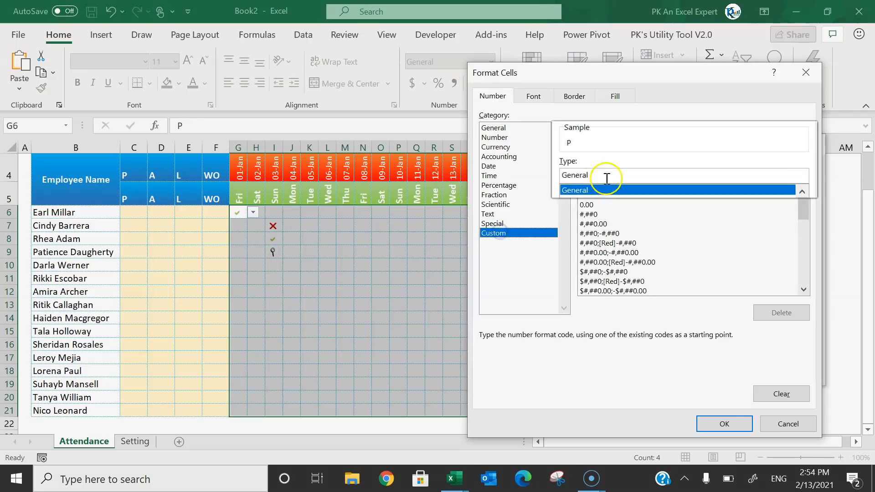
pyautogui.write(';;á')
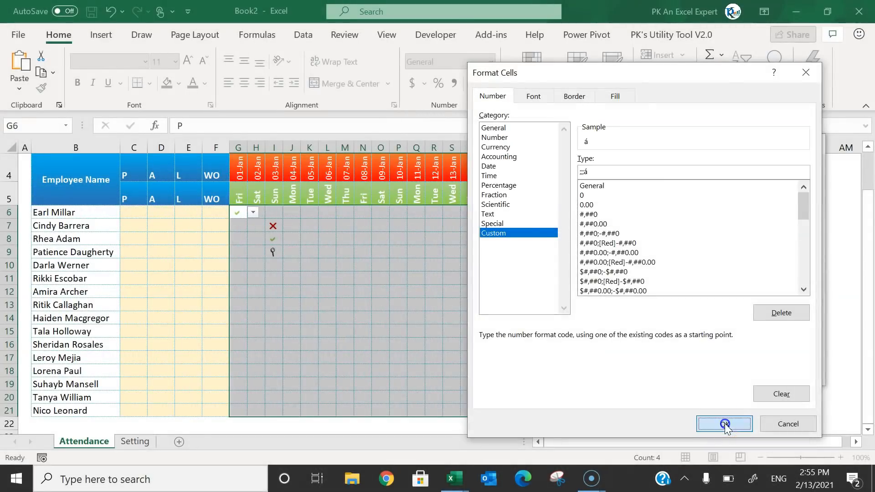
pyautogui.click(724, 423)
pyautogui.click(730, 370)
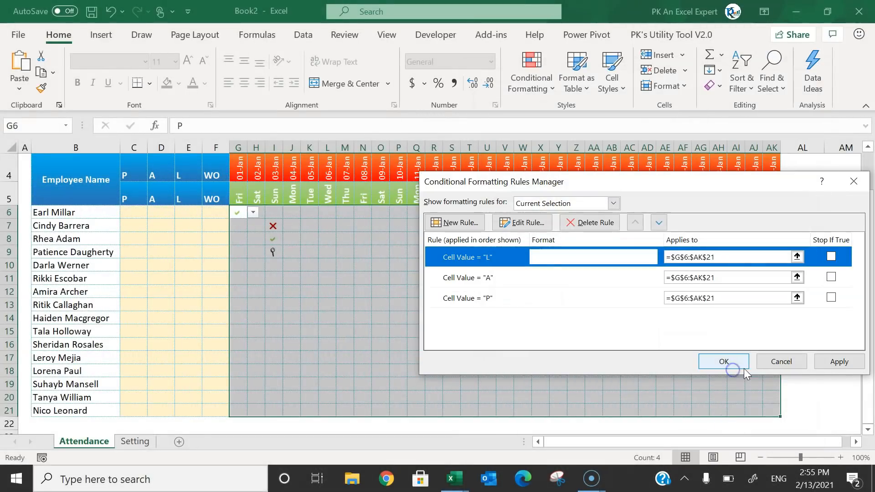
pyautogui.click(844, 363)
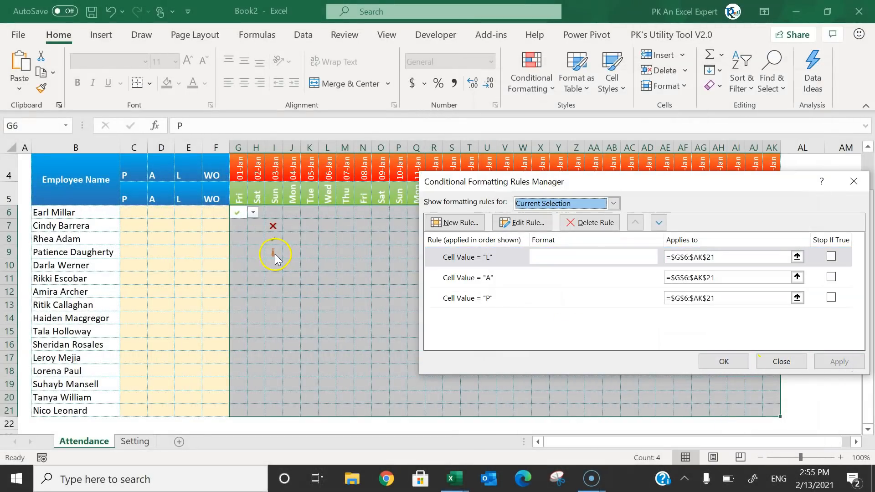
pyautogui.click(736, 362)
# Test the L rule by choosing attendance code L in cell I10
pyautogui.click(277, 263)
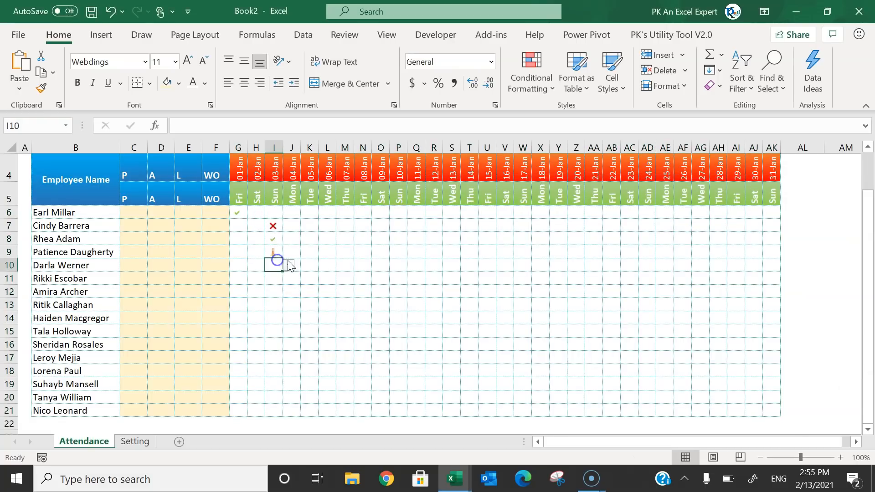
pyautogui.click(277, 251)
pyautogui.click(277, 265)
pyautogui.click(289, 264)
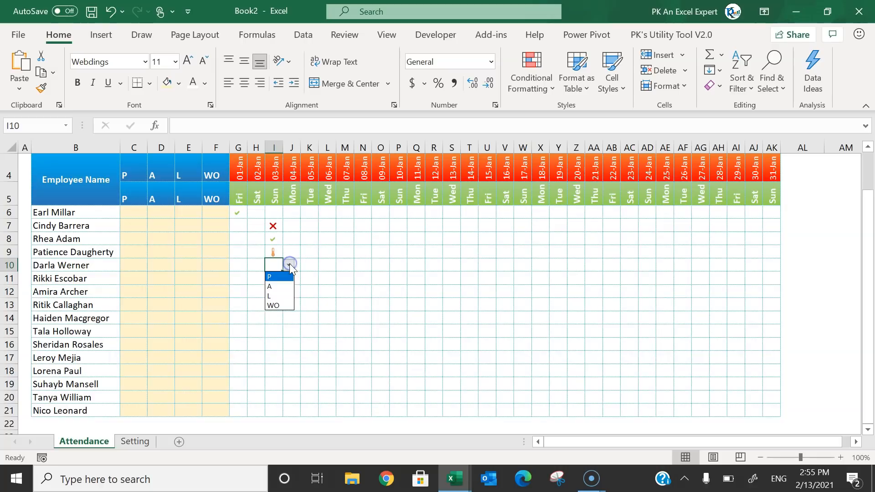
pyautogui.click(277, 297)
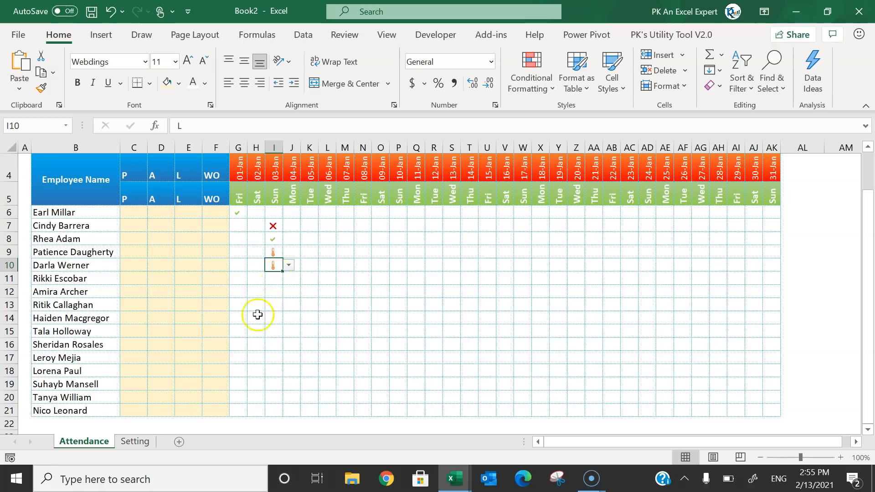
# Look up the character behind the WO symbol in cell B5 of the Setting sheet
pyautogui.click(135, 441)
pyautogui.click(41, 225)
pyautogui.click(105, 225)
pyautogui.click(146, 120)
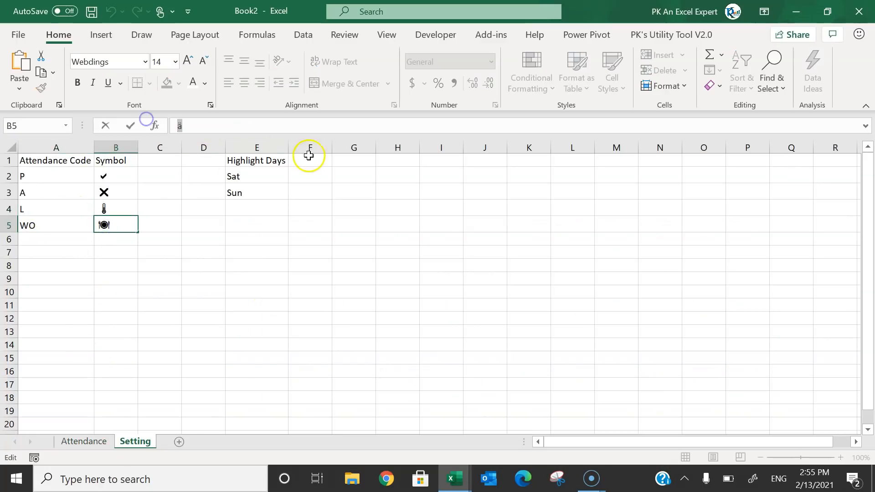
pyautogui.press('Escape')
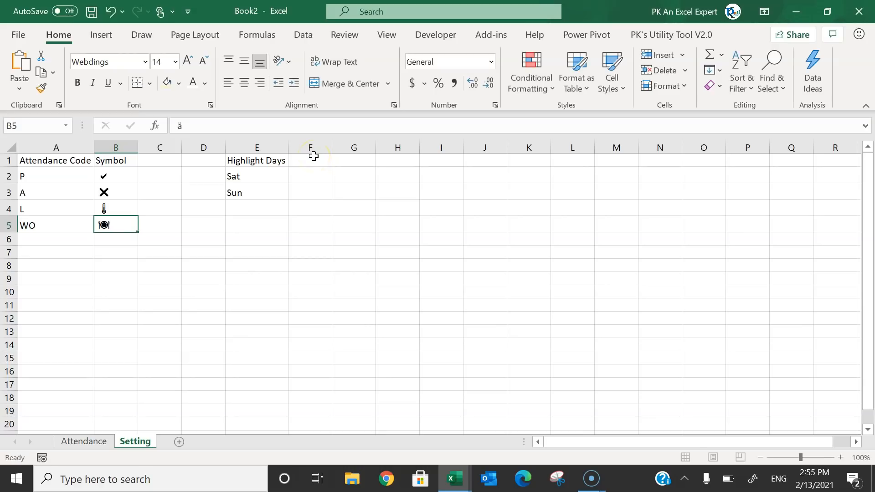
# Start a conditional formatting rule on Attendance G6:AK21 that formats only cells whose value is equal to WO
pyautogui.click(91, 441)
pyautogui.moveTo(237, 212); pyautogui.dragTo(769, 407)
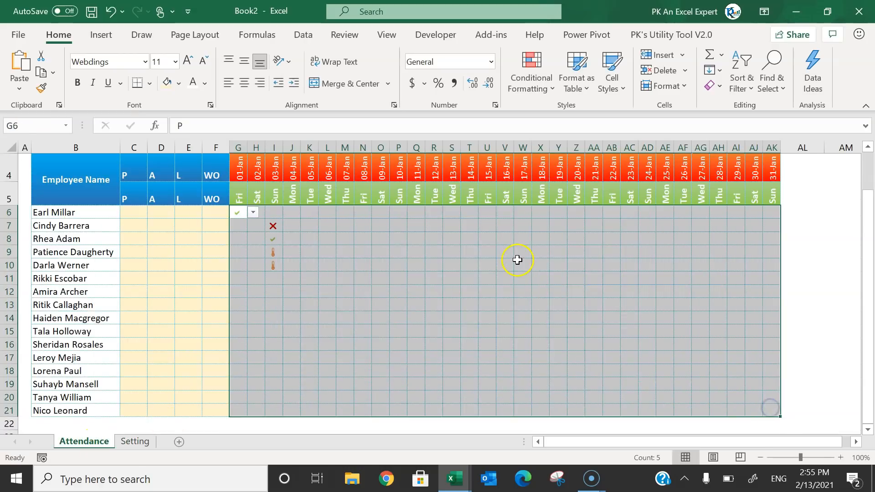
pyautogui.click(530, 109)
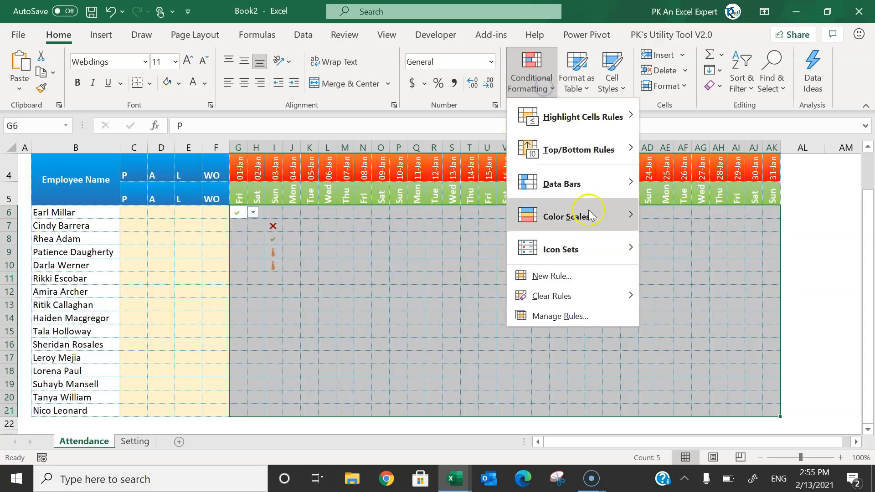
pyautogui.click(567, 274)
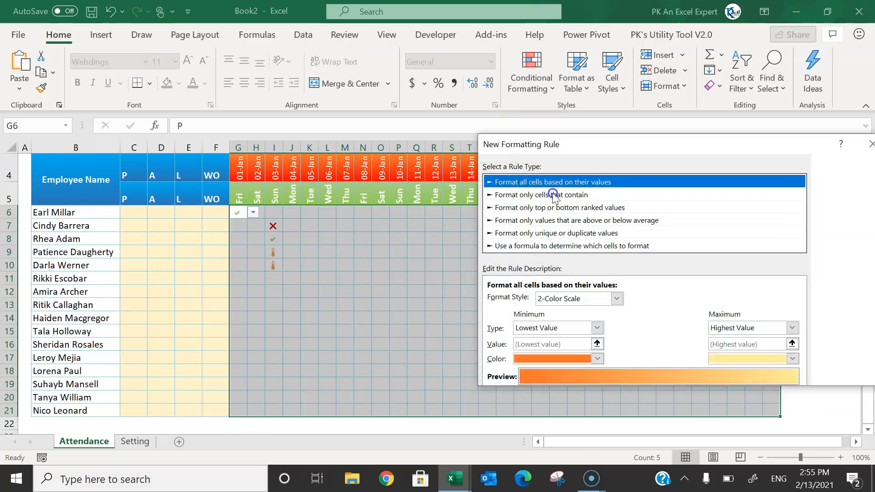
pyautogui.click(552, 194)
pyautogui.click(622, 299)
pyautogui.click(597, 332)
pyautogui.click(697, 300)
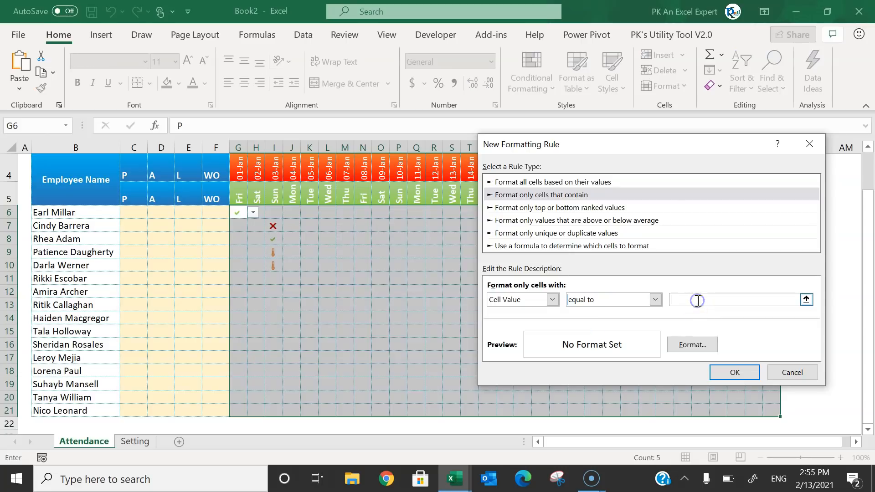
# Set the WO rule's custom number format to ";;;ä"
pyautogui.click(691, 344)
pyautogui.click(494, 233)
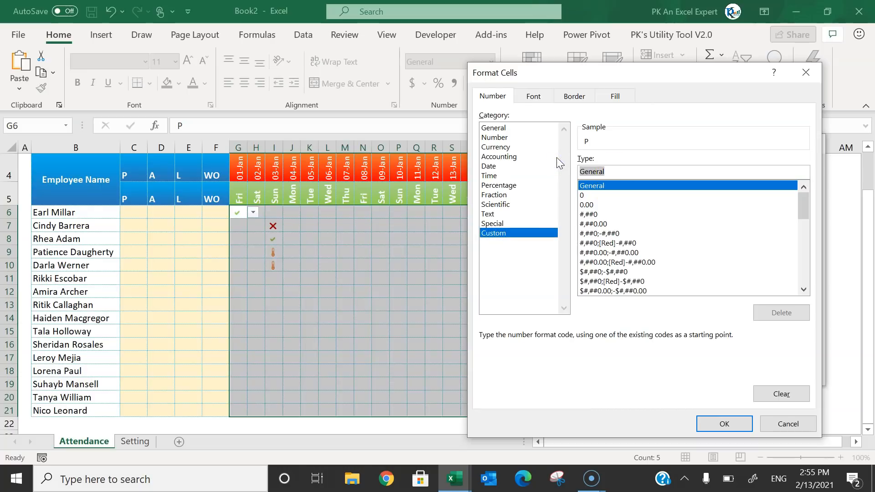
pyautogui.write(';;;ä')
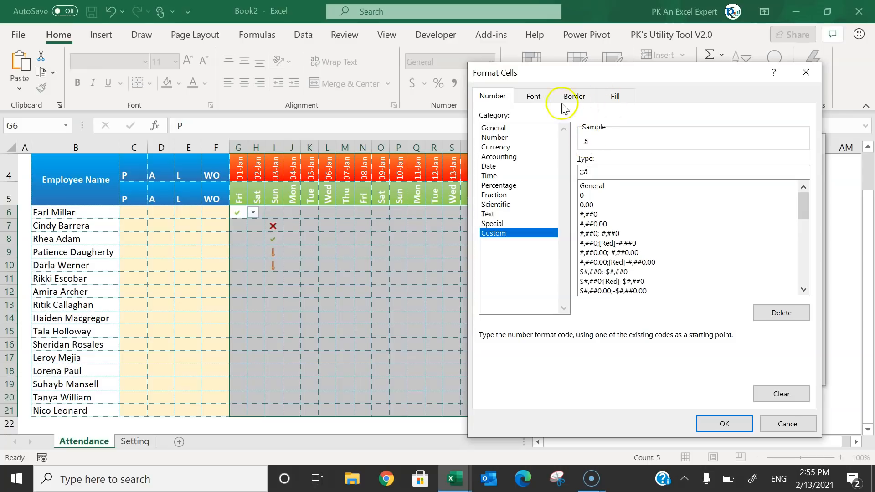
# Set the WO rule's font color to the darkest gray shade of the white theme color and save the rule
pyautogui.click(537, 96)
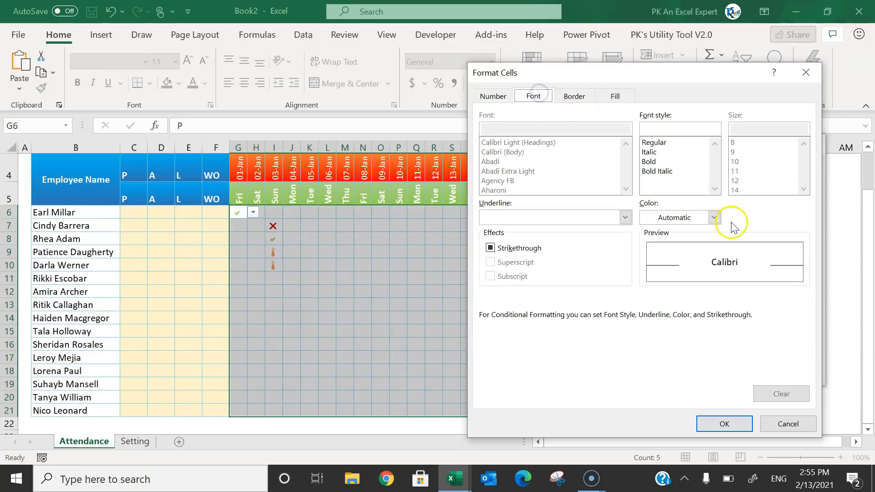
pyautogui.click(714, 218)
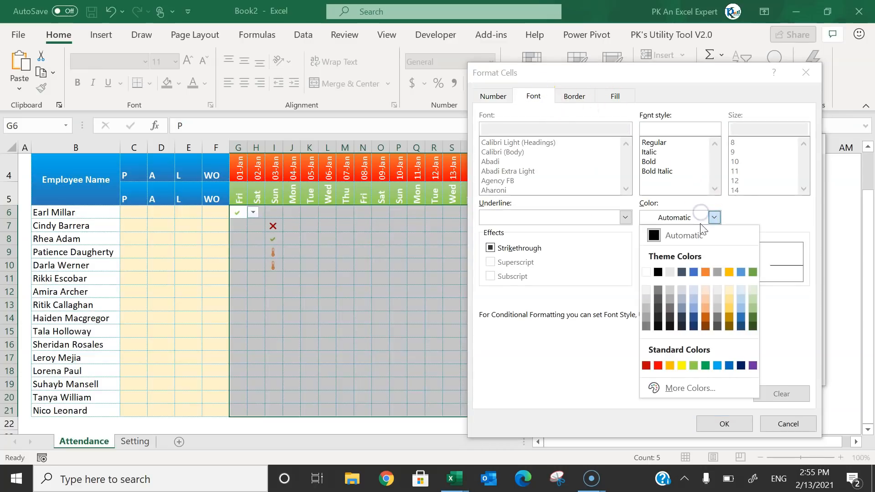
pyautogui.click(647, 326)
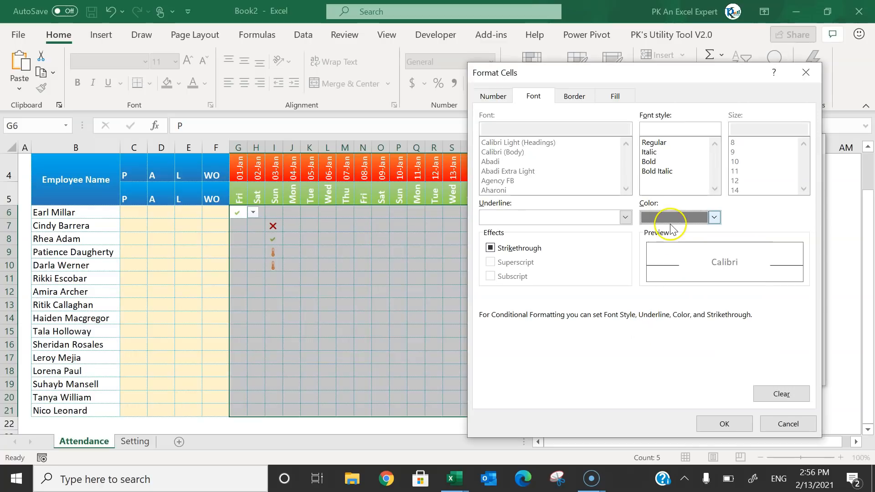
pyautogui.click(714, 423)
pyautogui.click(737, 372)
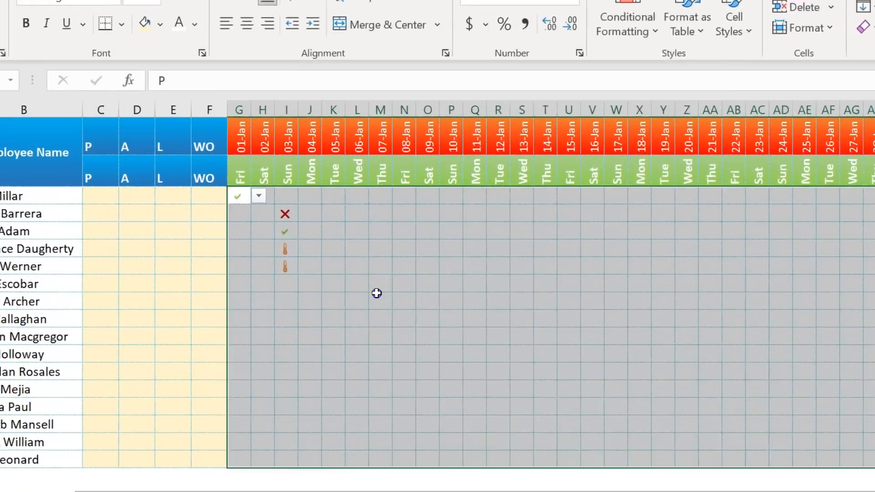
# Test the rules by choosing WO in I11 and I12 and A in K11, then select G6:L12
pyautogui.click(273, 278)
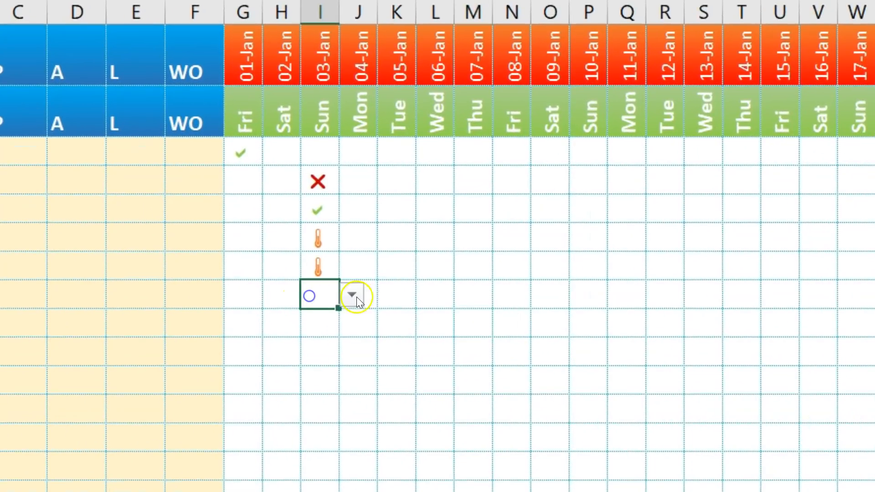
pyautogui.click(356, 297)
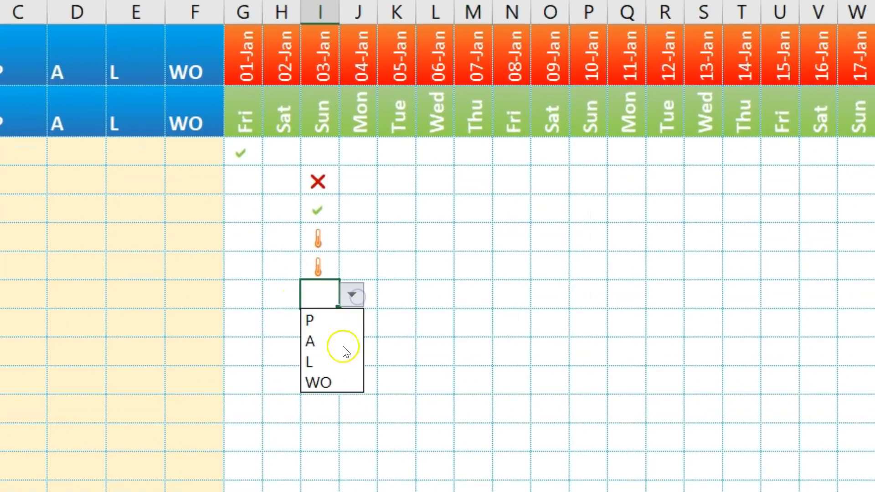
pyautogui.click(339, 381)
pyautogui.click(331, 314)
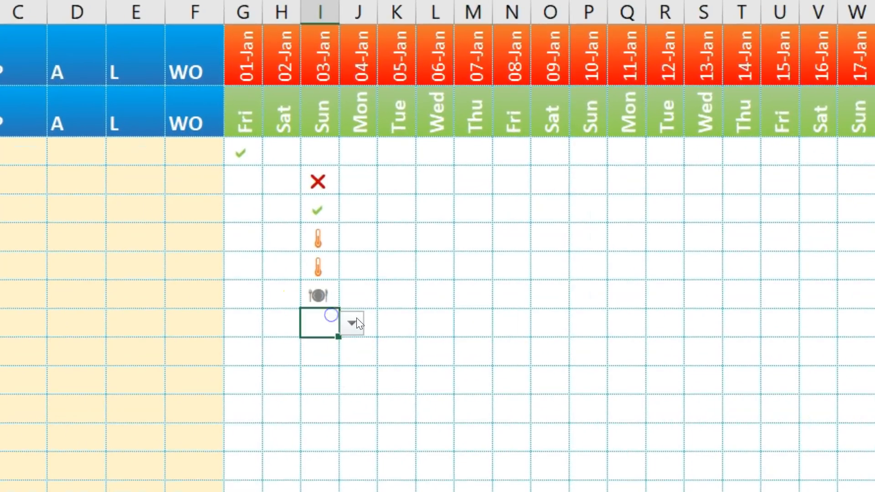
pyautogui.click(358, 322)
pyautogui.click(318, 410)
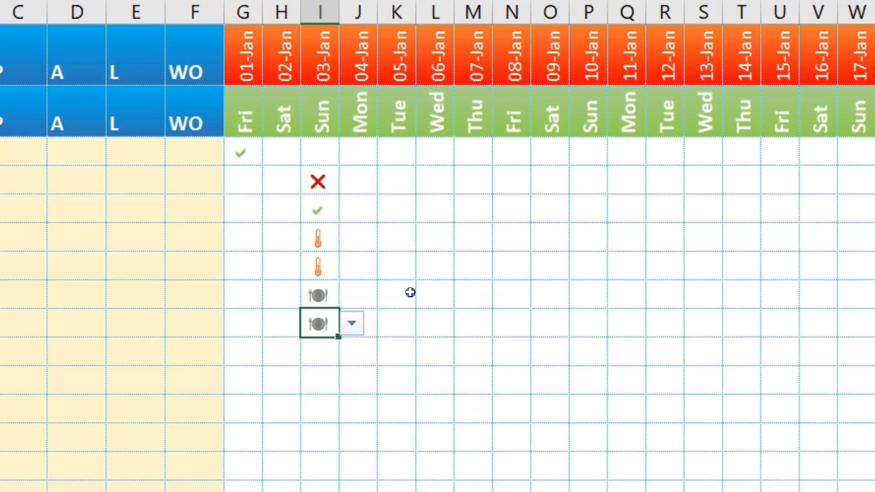
pyautogui.click(410, 292)
pyautogui.click(429, 295)
pyautogui.click(405, 338)
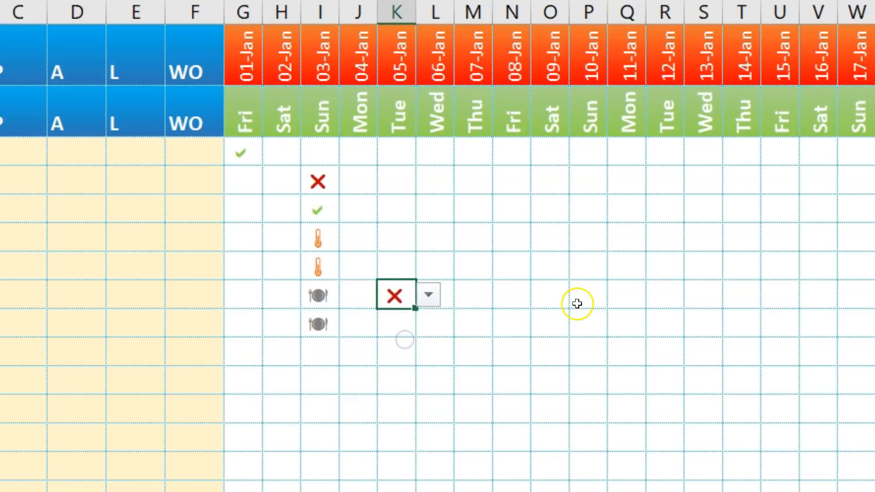
pyautogui.click(577, 304)
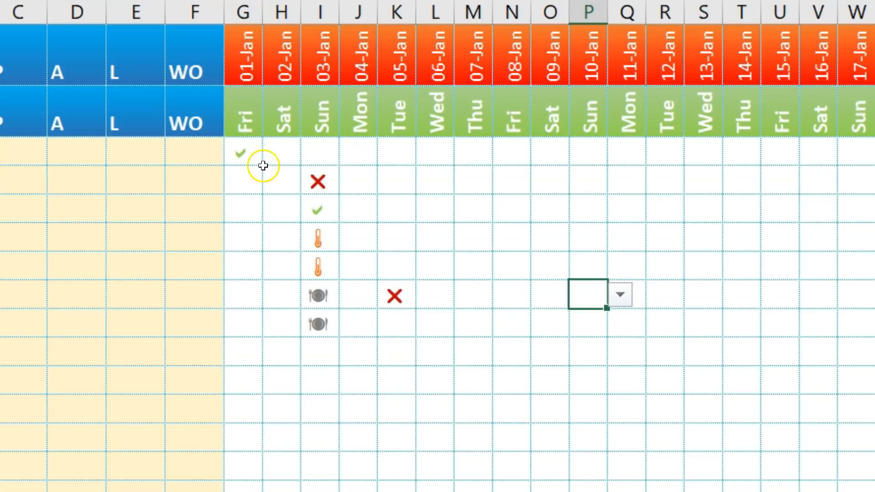
pyautogui.moveTo(253, 150); pyautogui.dragTo(430, 322)
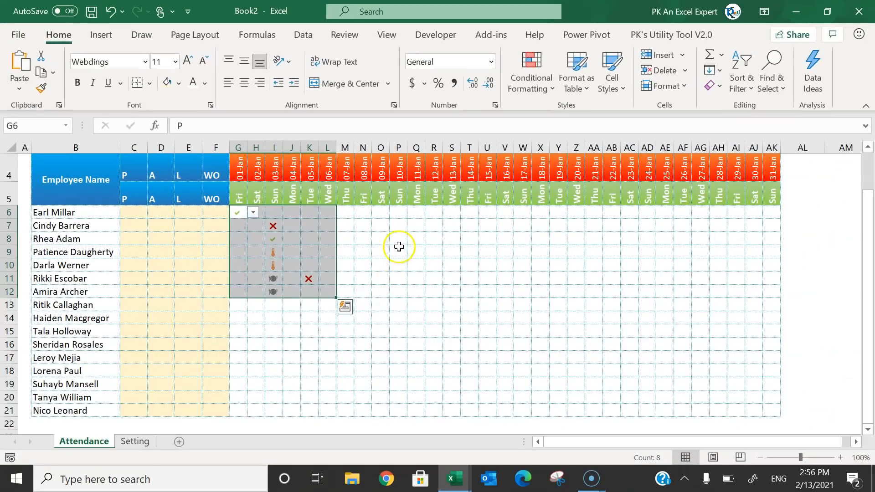
# Review the Highlight Days list in column E of the Setting sheet
pyautogui.click(134, 441)
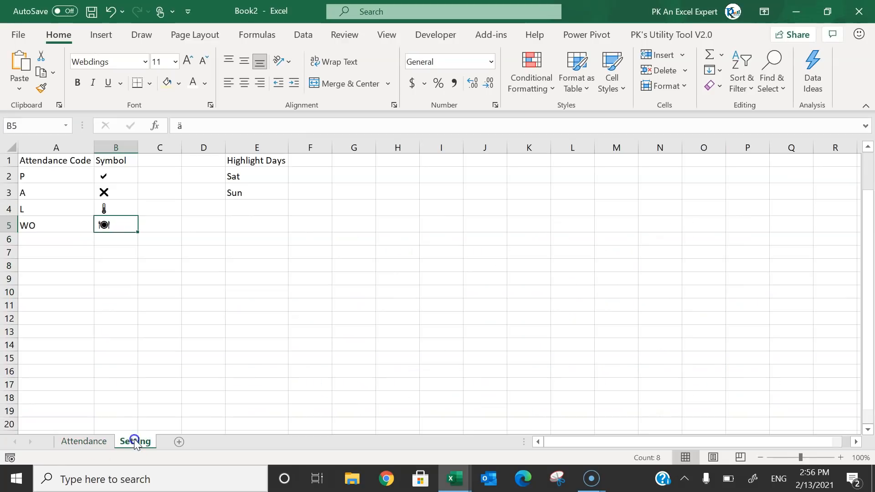
pyautogui.click(257, 164)
pyautogui.moveTo(248, 177); pyautogui.dragTo(248, 265)
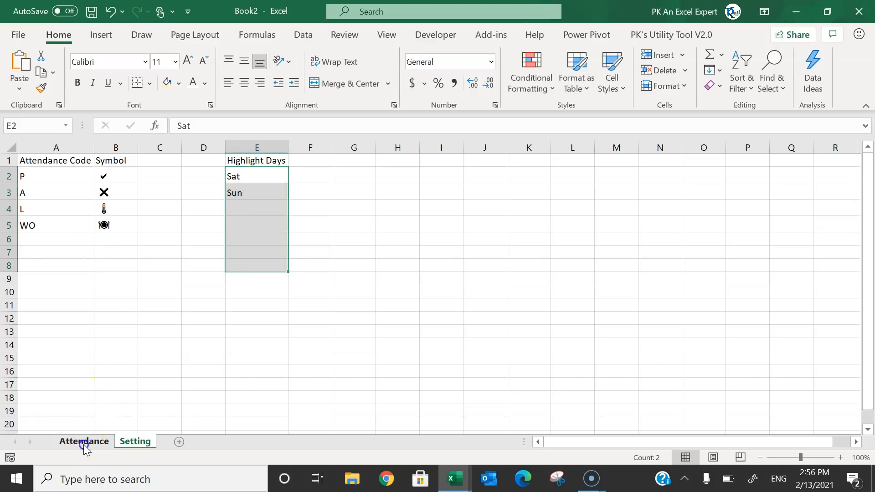
# Start a conditional formatting rule on Attendance G6:AK21 that uses a formula to determine which cells to format
pyautogui.click(85, 442)
pyautogui.click(381, 305)
pyautogui.moveTo(236, 210); pyautogui.dragTo(772, 408)
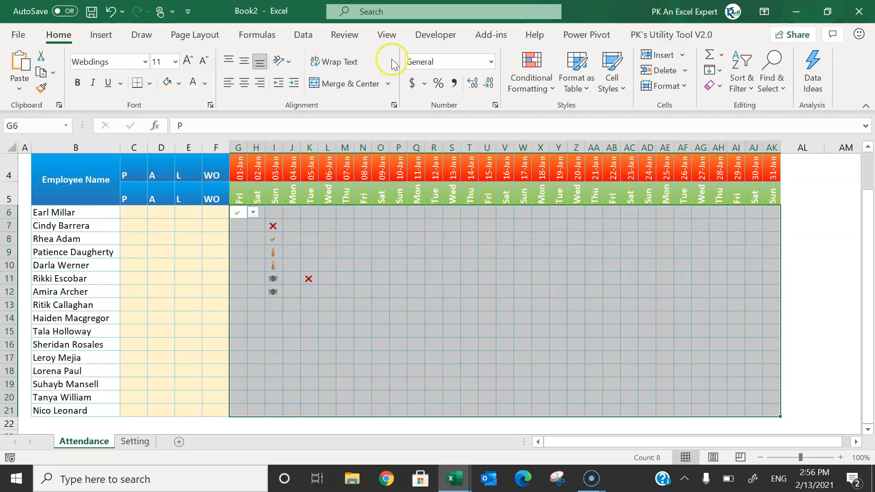
pyautogui.click(530, 89)
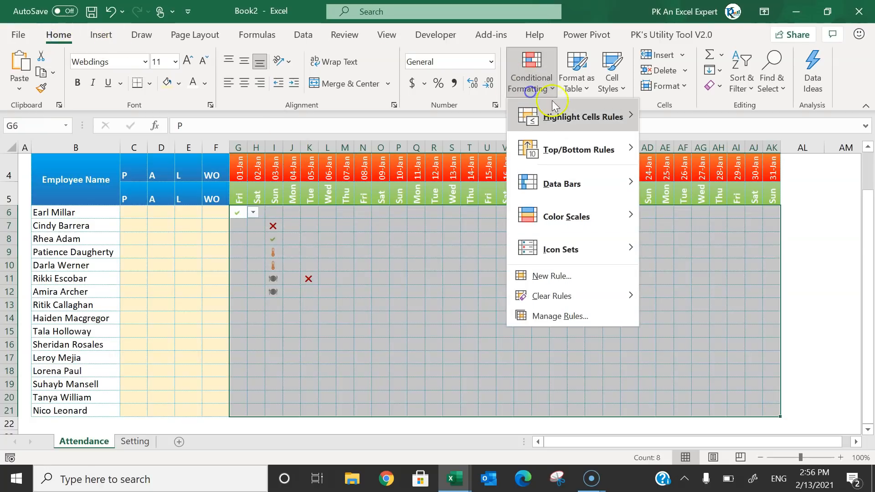
pyautogui.click(575, 275)
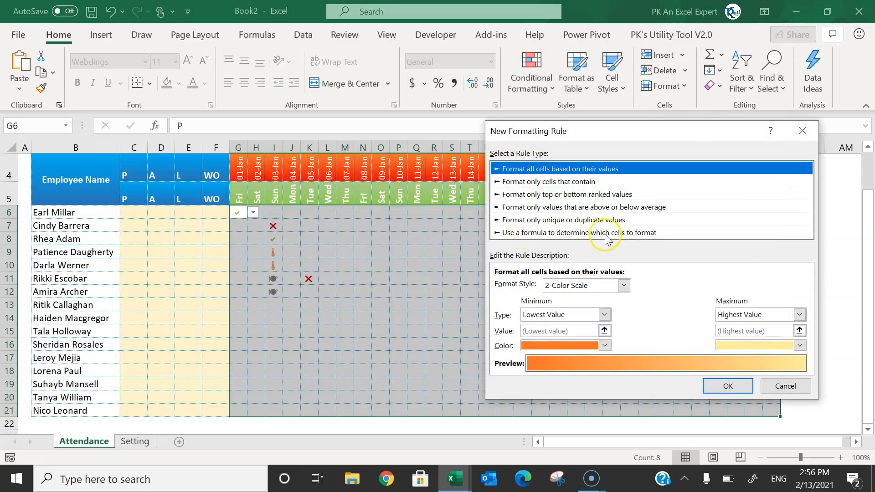
pyautogui.click(644, 233)
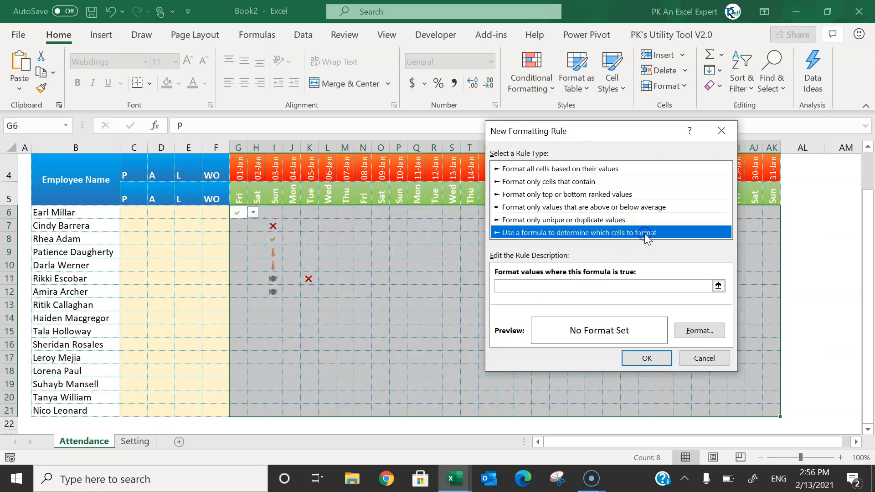
pyautogui.click(531, 285)
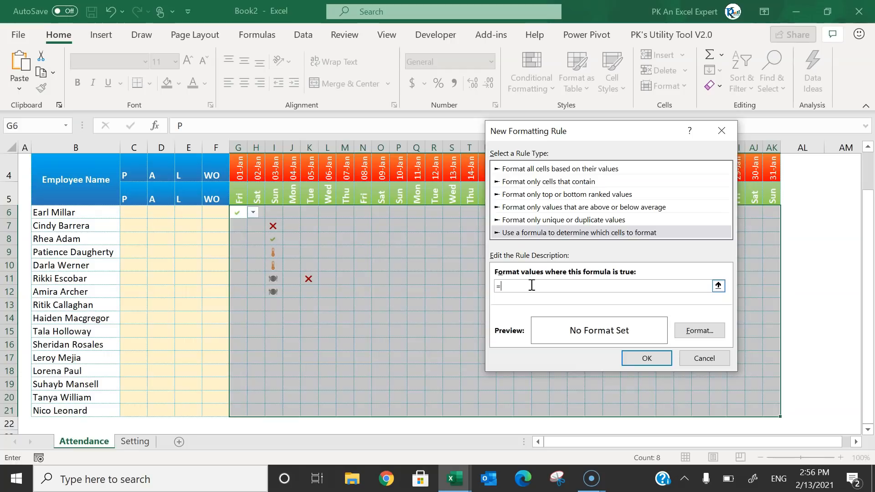
# Enter the rule formula =countif(Setting!$E$2:$E$10,Attendance!G$5)>0 to match each date column's weekday against the highlight days
pyautogui.write('+')
pyautogui.click(139, 441)
pyautogui.moveTo(252, 176); pyautogui.dragTo(257, 291)
pyautogui.press('BackSpace')
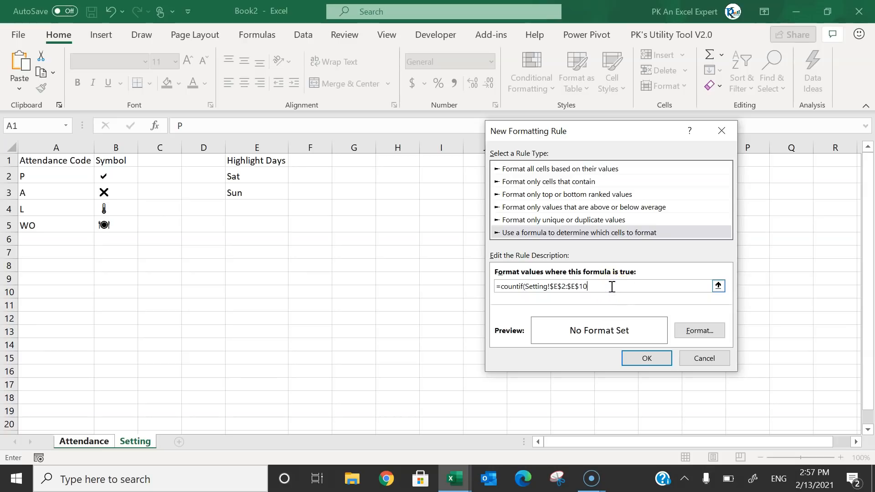
pyautogui.click(92, 442)
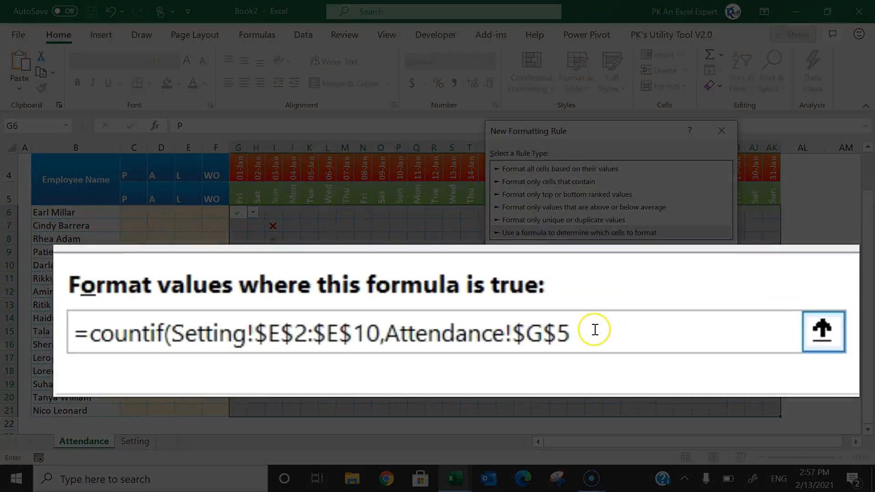
pyautogui.click(587, 306)
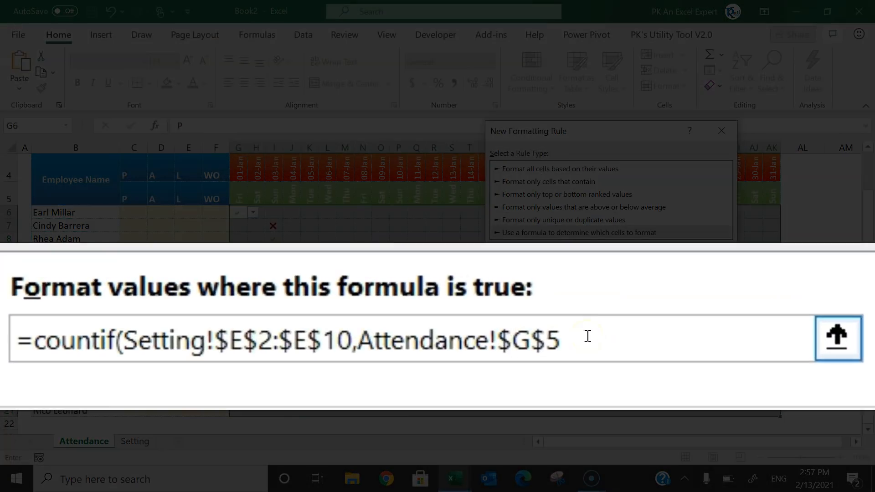
pyautogui.press('BackSpace')
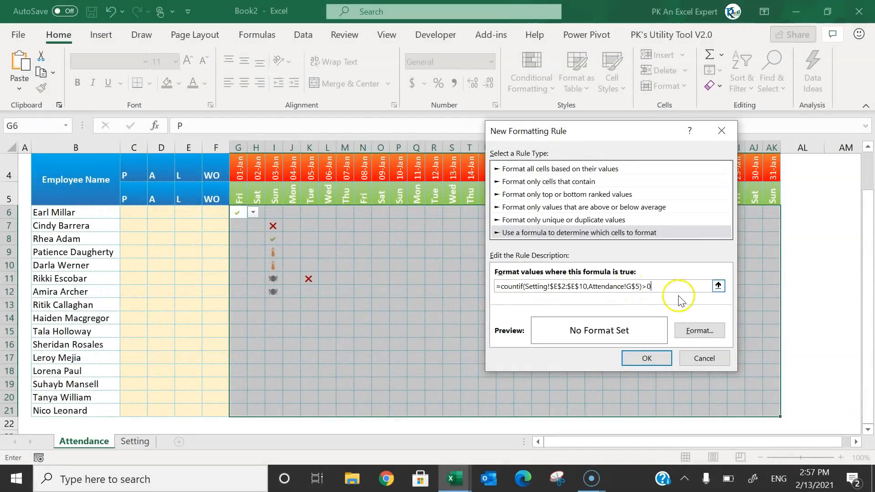
# Give the highlight-day rule the lightest gray shade of the white theme color as fill and save the rule
pyautogui.click(701, 331)
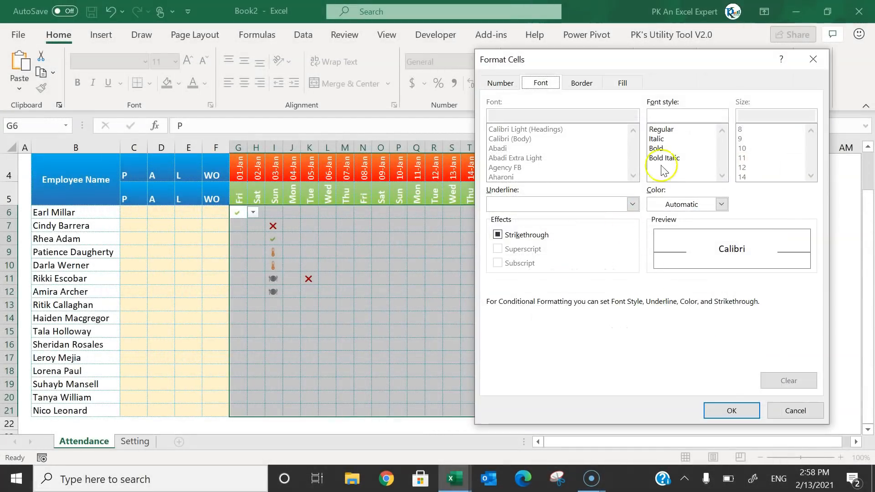
pyautogui.click(622, 83)
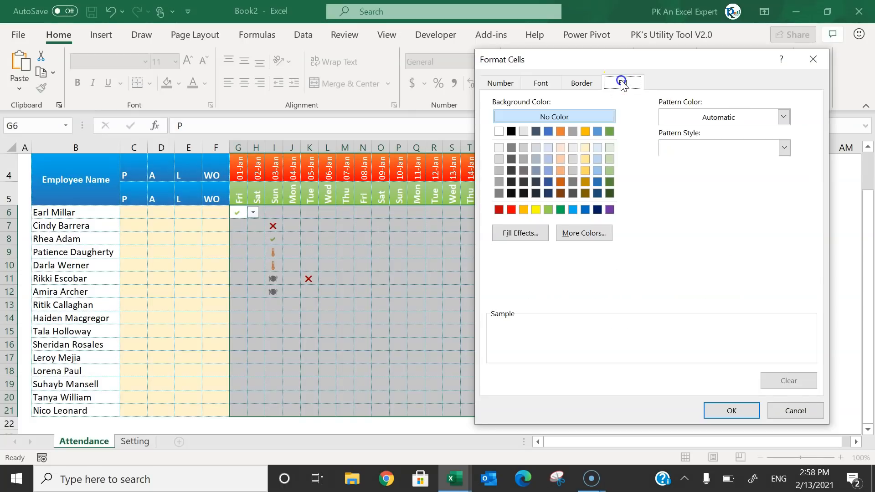
pyautogui.click(500, 148)
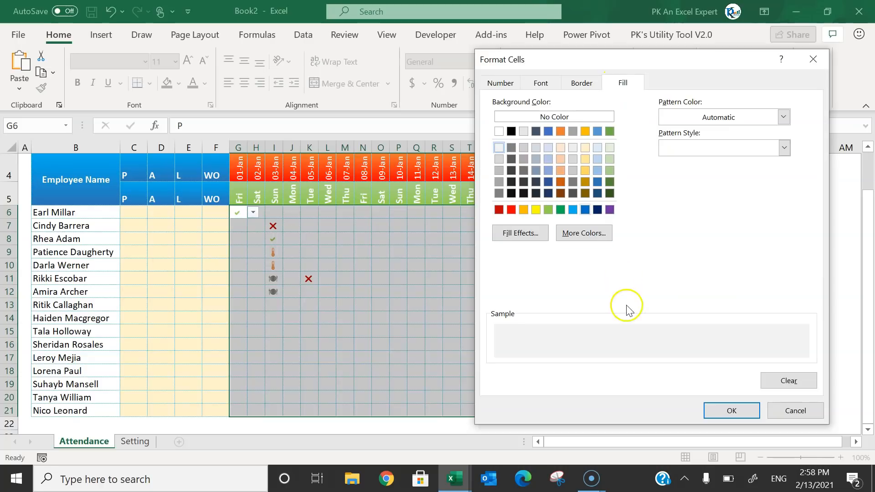
pyautogui.click(725, 411)
pyautogui.click(656, 358)
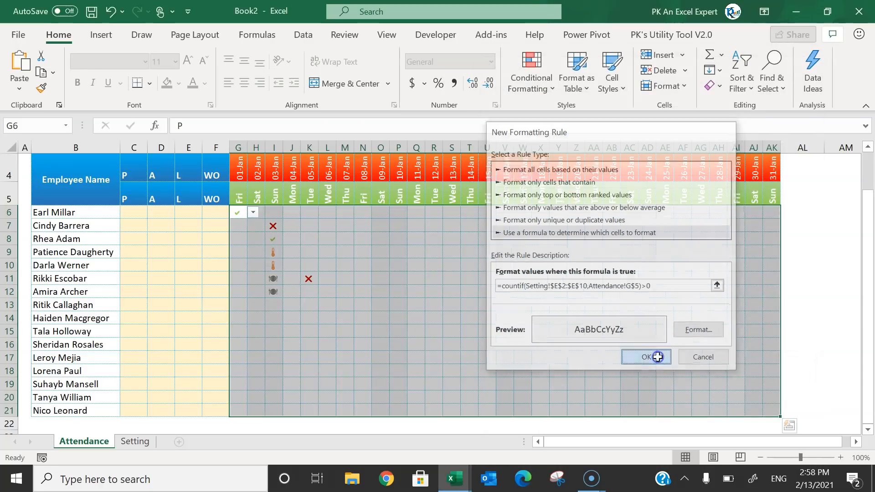
pyautogui.click(501, 277)
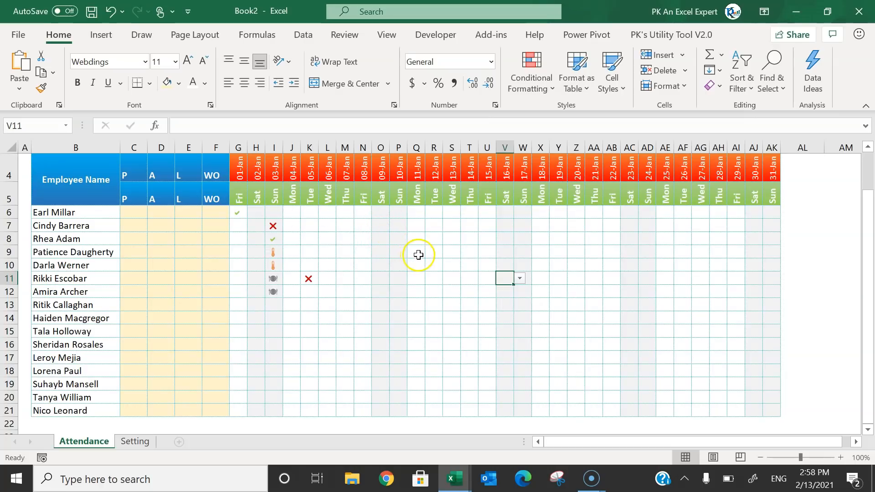
# Test the highlight rule by clearing Sat from Setting E2 and checking Attendance, and undo the deletion
pyautogui.click(135, 442)
pyautogui.click(258, 176)
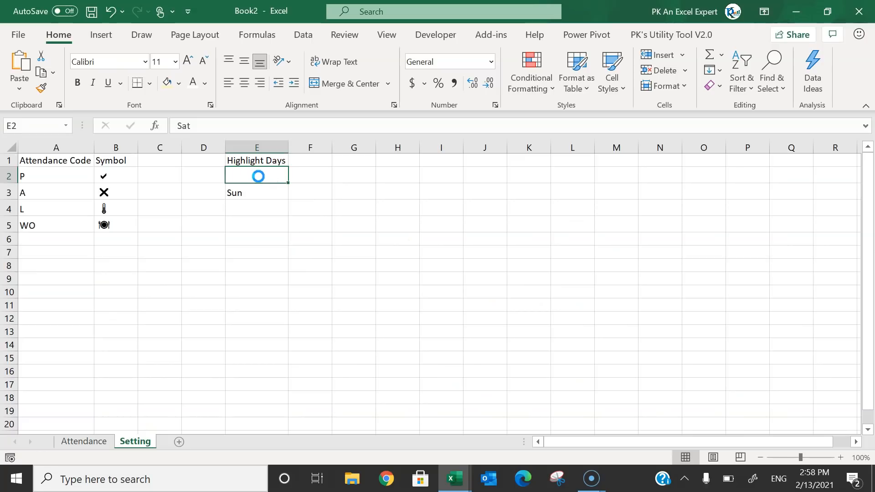
pyautogui.click(83, 442)
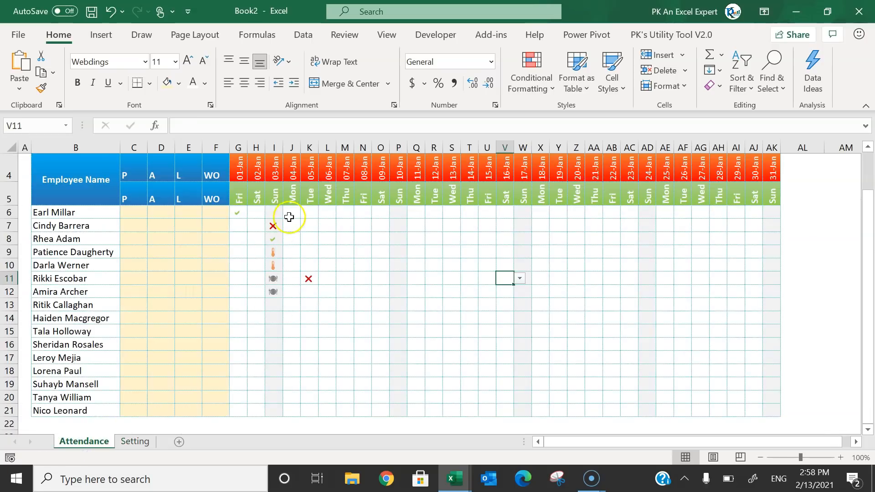
pyautogui.click(135, 441)
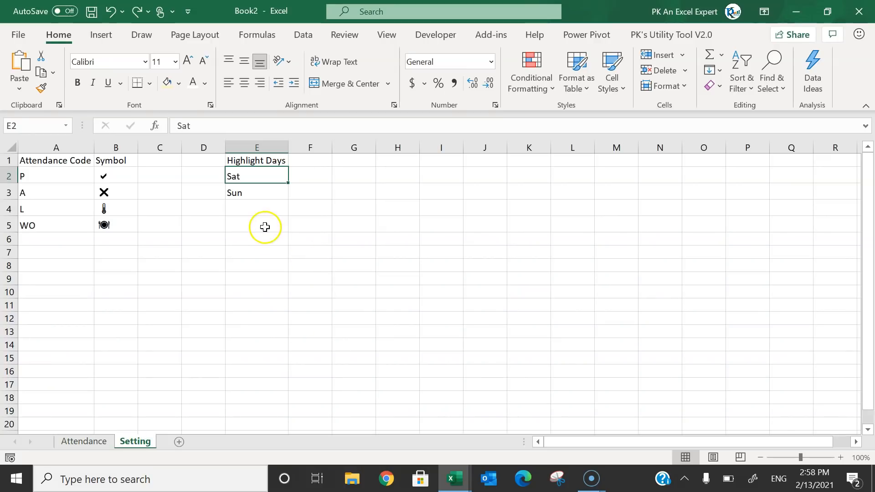
pyautogui.click(86, 441)
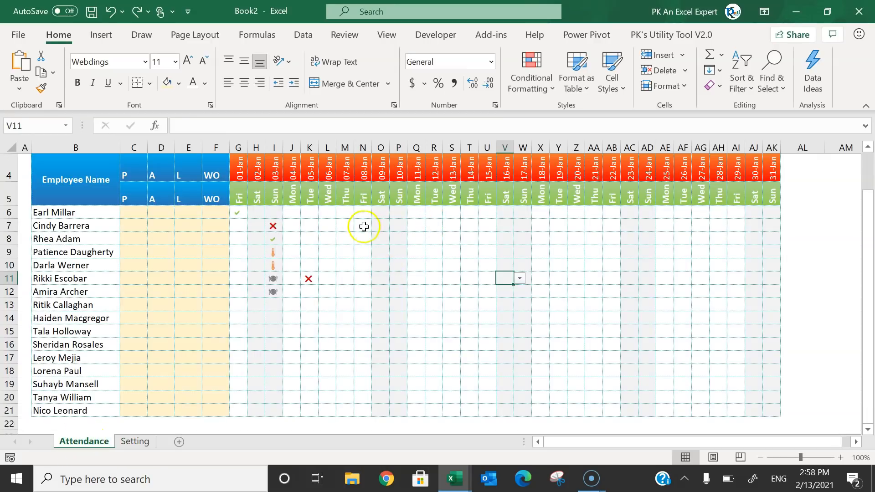
pyautogui.moveTo(393, 225); pyautogui.dragTo(391, 218)
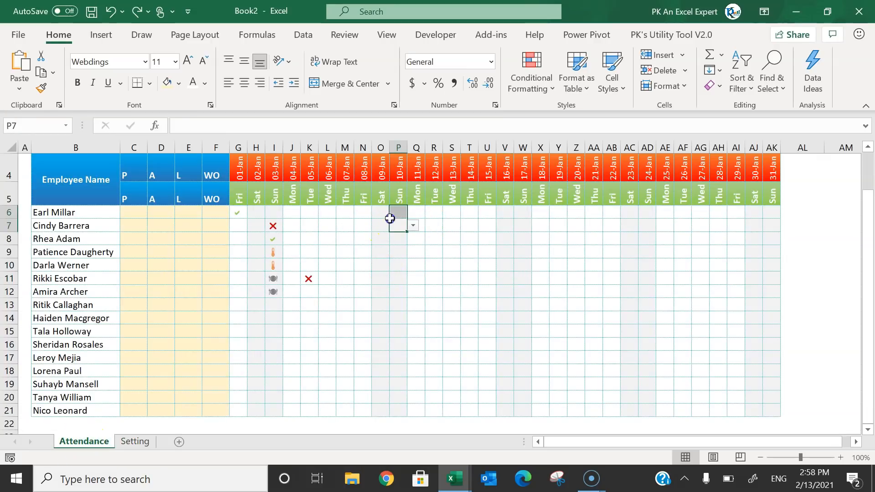
# Copy the P symbol cell G6 into header cell C5 and the A symbol cell I7 into D5
pyautogui.click(132, 215)
pyautogui.scroll(1, 197, 246)
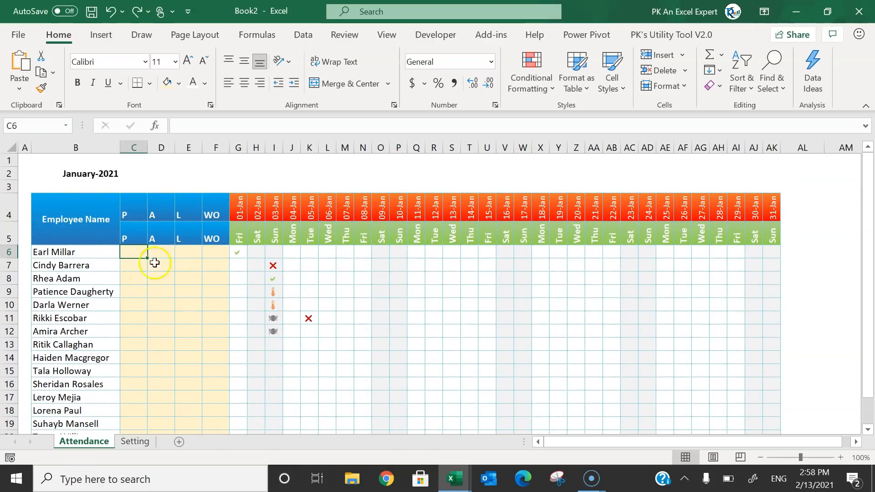
pyautogui.click(277, 268)
pyautogui.click(242, 253)
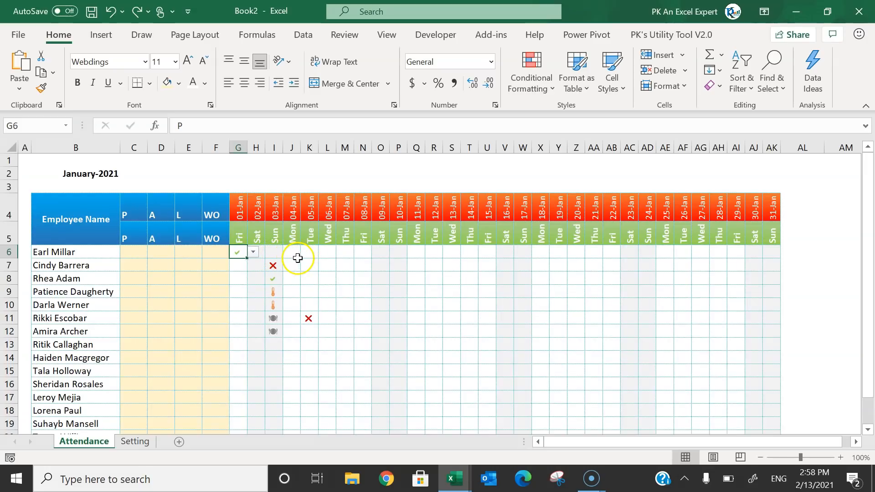
pyautogui.hotkey('ctrl', 'c')
pyautogui.click(129, 234)
pyautogui.hotkey('ctrl', 'v')
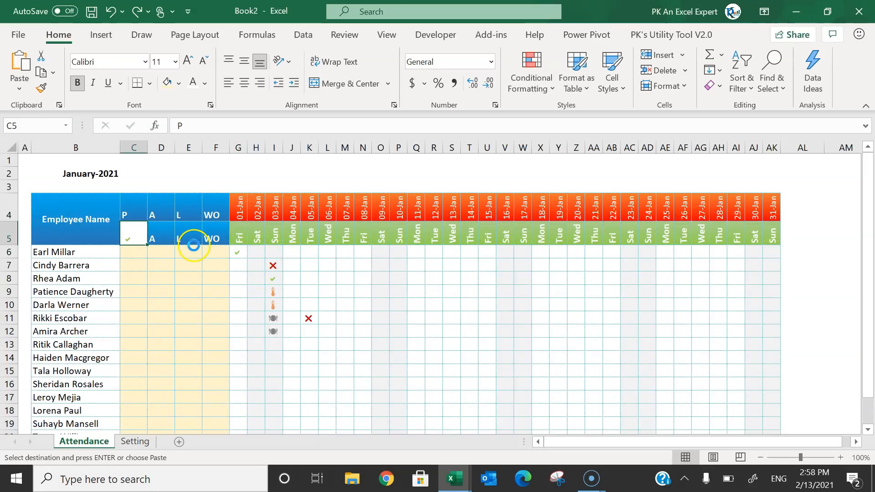
pyautogui.click(273, 264)
pyautogui.hotkey('ctrl', 'c')
pyautogui.click(154, 231)
pyautogui.hotkey('ctrl', 'v')
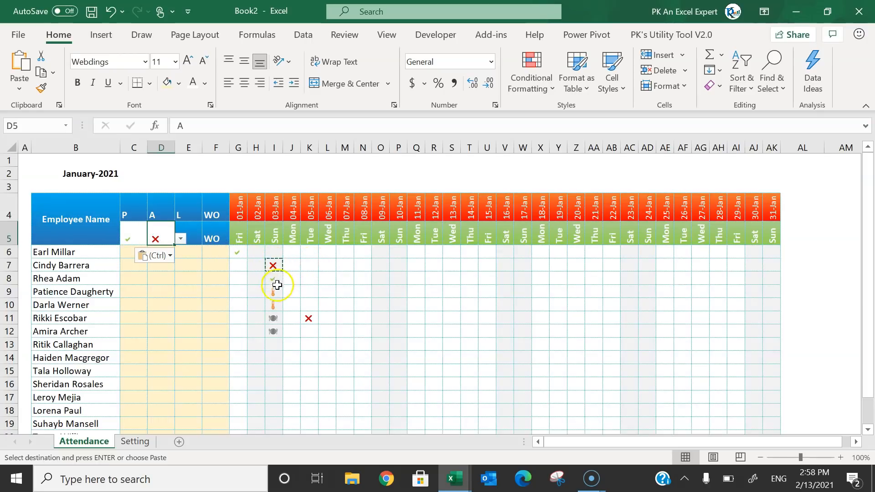
# Copy the L symbol cell I9 into header cell E5 and the WO symbol cell I11 into F5
pyautogui.click(276, 287)
pyautogui.hotkey('ctrl', 'c')
pyautogui.click(184, 233)
pyautogui.hotkey('ctrl', 'v')
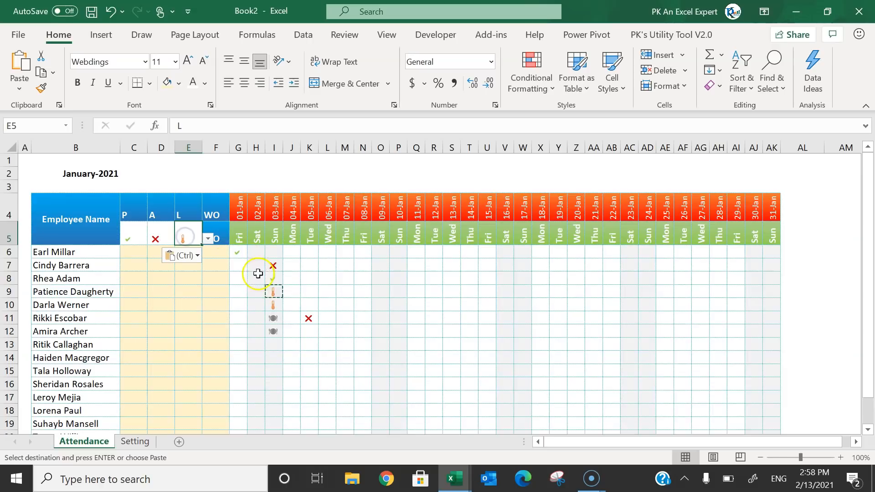
pyautogui.click(273, 317)
pyautogui.hotkey('ctrl', 'c')
pyautogui.click(216, 235)
pyautogui.hotkey('ctrl', 'v')
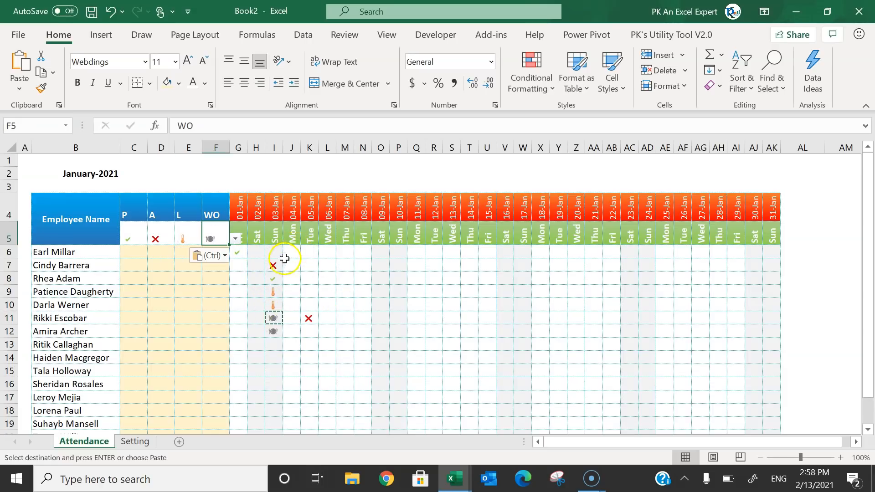
pyautogui.click(286, 258)
# Center the symbols in C5:F5 and the code headings in C4:F4 both horizontally and vertically
pyautogui.moveTo(137, 234); pyautogui.dragTo(213, 234)
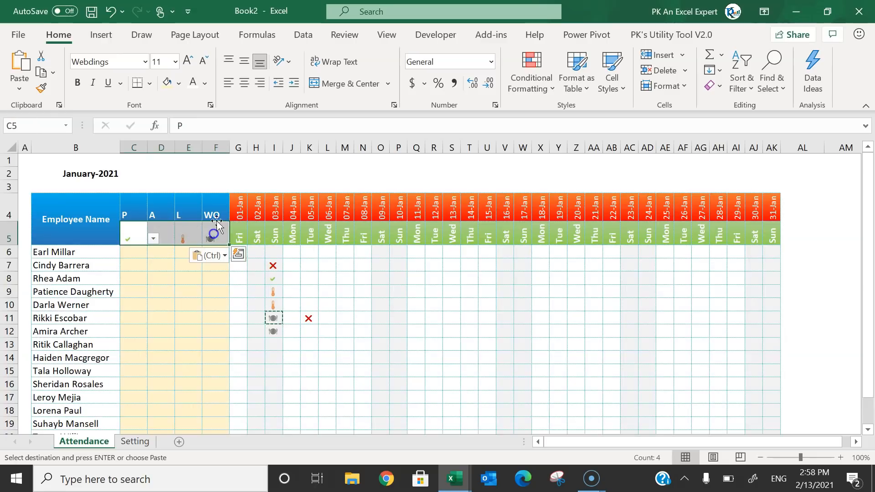
pyautogui.click(244, 83)
pyautogui.click(246, 60)
pyautogui.moveTo(141, 205); pyautogui.dragTo(214, 205)
pyautogui.click(245, 82)
pyautogui.click(245, 60)
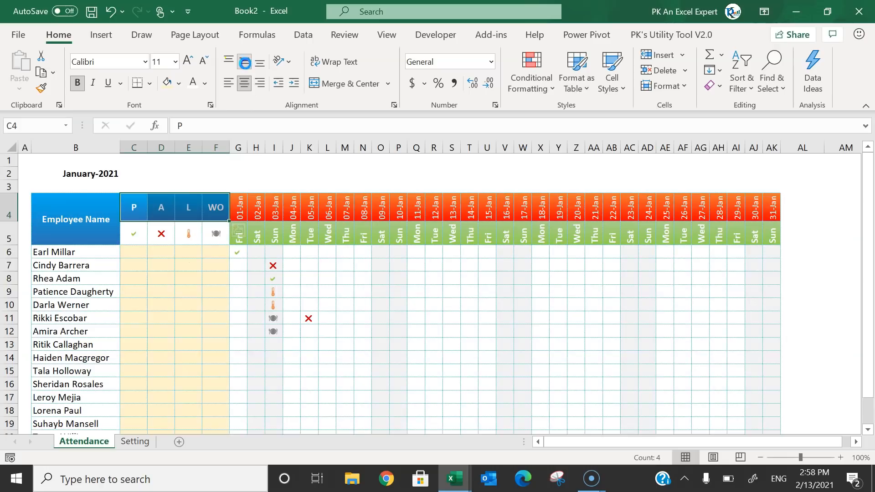
# Increase the font size of the header symbols in C5:F5 by one step
pyautogui.click(169, 233)
pyautogui.click(130, 234)
pyautogui.moveTo(130, 233); pyautogui.dragTo(213, 231)
pyautogui.click(188, 61)
pyautogui.click(199, 270)
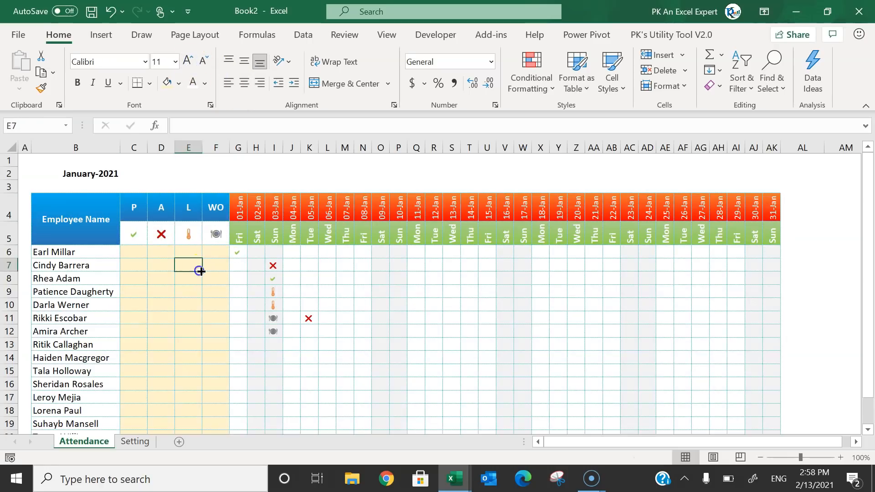
# Begin a COUNTIF formula in C6 with G6:AK6 as its range
pyautogui.click(133, 252)
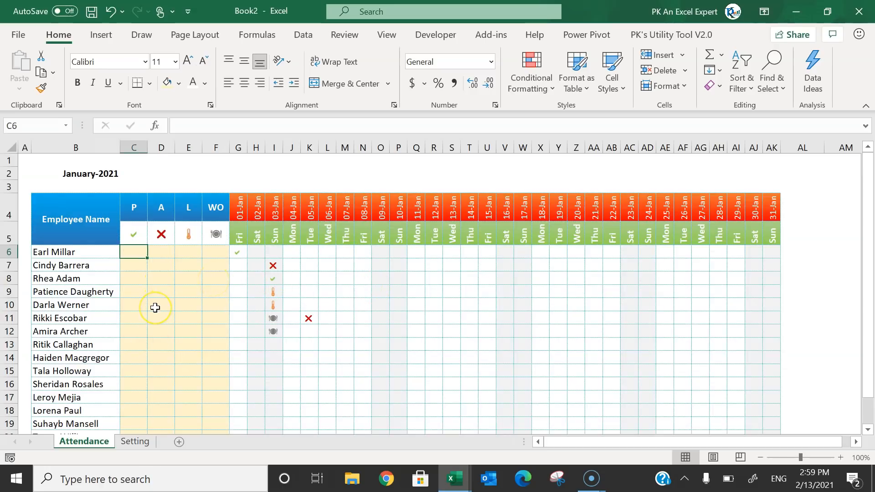
pyautogui.write('=cou')
pyautogui.press('Down')
pyautogui.press('Down')
pyautogui.press('Down')
pyautogui.press('Tab')
pyautogui.press('Right')
pyautogui.press('Right')
pyautogui.press('Right')
pyautogui.press('Right')
pyautogui.press('Right')
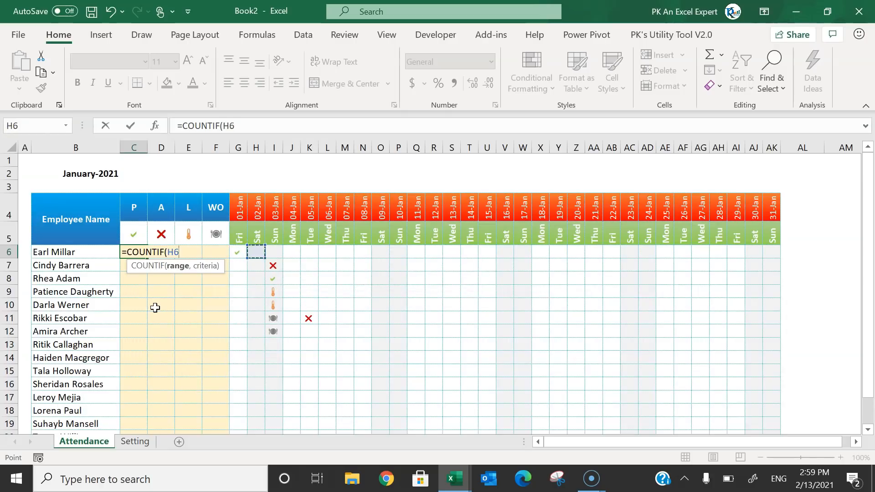
pyautogui.hotkey('shift', 'Right')
pyautogui.hotkey('shift', 'Right')
pyautogui.hotkey('shift', 'Right')
pyautogui.hotkey('shift', 'Right')
pyautogui.hotkey('shift', 'Right')
pyautogui.hotkey('shift', 'Right')
pyautogui.hotkey('shift', 'Right')
pyautogui.hotkey('shift', 'Right')
pyautogui.hotkey('shift', 'Right')
pyautogui.hotkey('shift', 'Right')
pyautogui.hotkey('shift', 'Right')
pyautogui.hotkey('shift', 'Right')
pyautogui.hotkey('shift', 'Right')
pyautogui.hotkey('shift', 'Right')
pyautogui.hotkey('shift', 'Right')
pyautogui.hotkey('shift', 'Right')
pyautogui.hotkey('shift', 'Right')
pyautogui.hotkey('shift', 'Right')
pyautogui.hotkey('shift', 'Right')
pyautogui.hotkey('shift', 'Right')
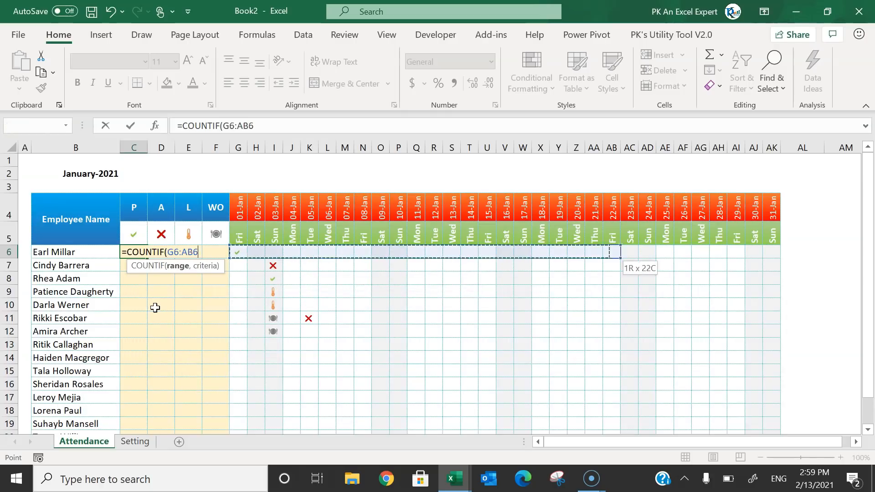
pyautogui.hotkey('shift', 'Right')
pyautogui.hotkey('shift', 'Right')
pyautogui.hotkey('shift', 'Right')
pyautogui.hotkey('shift', 'Right')
pyautogui.hotkey('shift', 'Right')
pyautogui.hotkey('shift', 'Right')
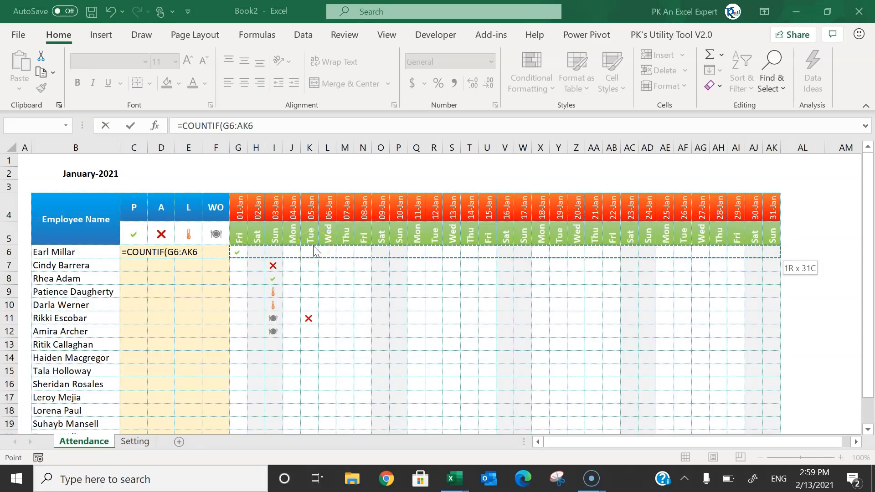
# Make the COUNTIF range fully absolute as $G$6:$AK$6 and add the comma before the criteria
pyautogui.click(272, 125)
pyautogui.click(257, 124)
pyautogui.moveTo(258, 124); pyautogui.dragTo(225, 124)
pyautogui.press('F4')
pyautogui.click(326, 125)
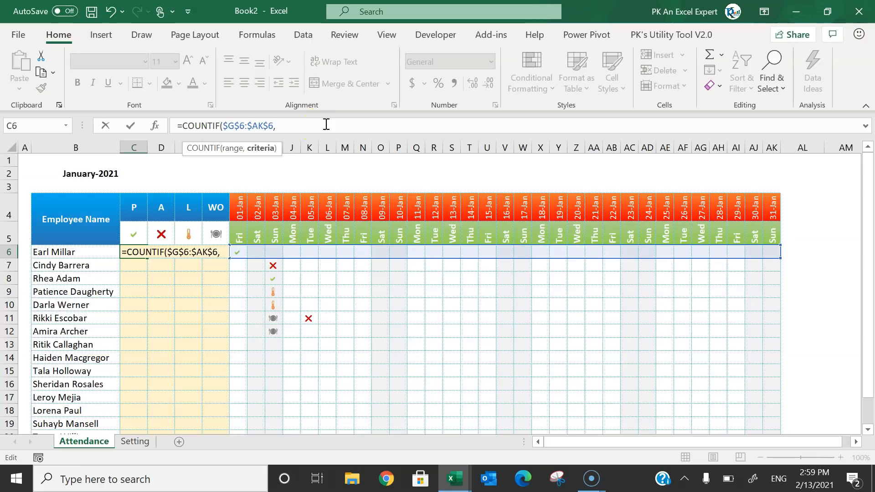
# Use the P heading as criteria with a locked row, C$4, and enter the formula in C6
pyautogui.click(139, 234)
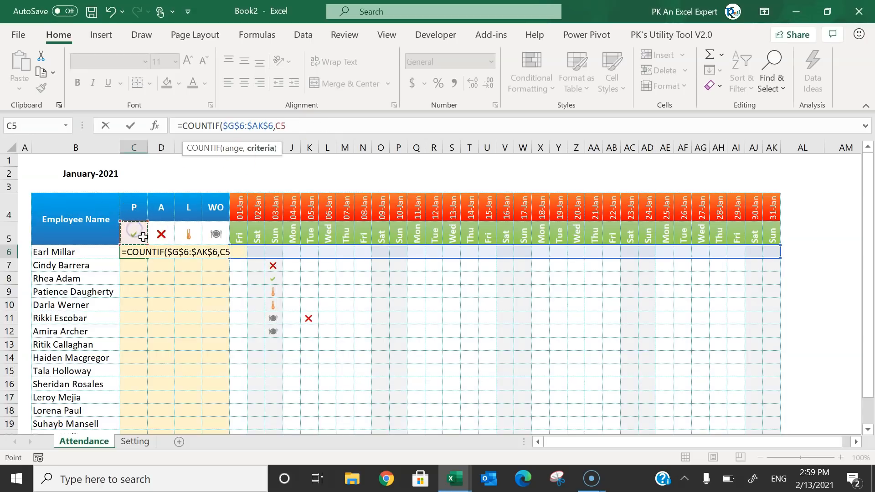
pyautogui.click(135, 211)
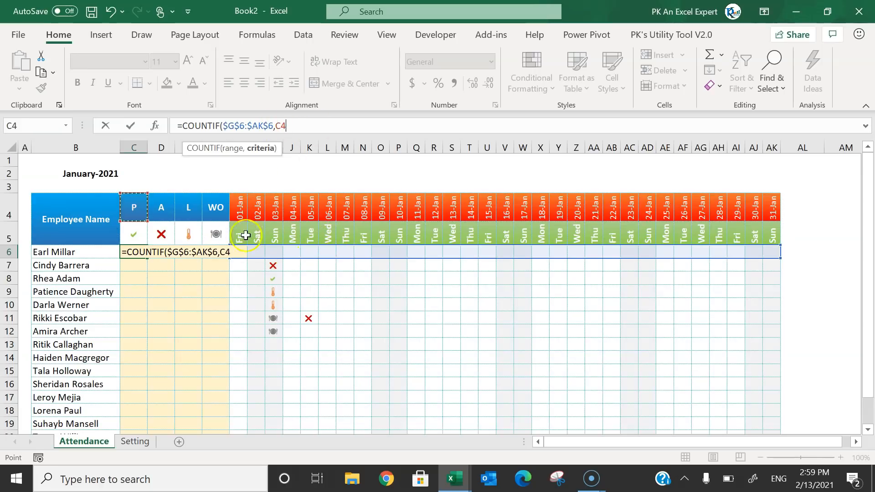
pyautogui.click(282, 125)
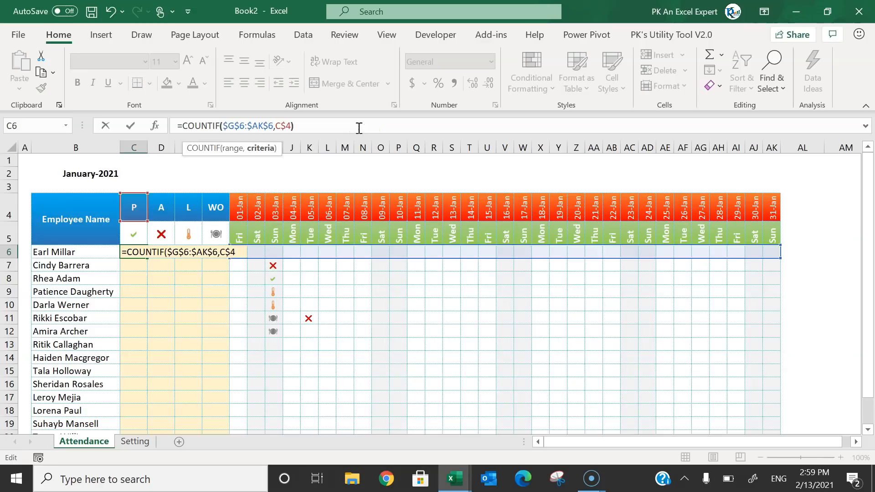
pyautogui.press('Return')
pyautogui.press('Up')
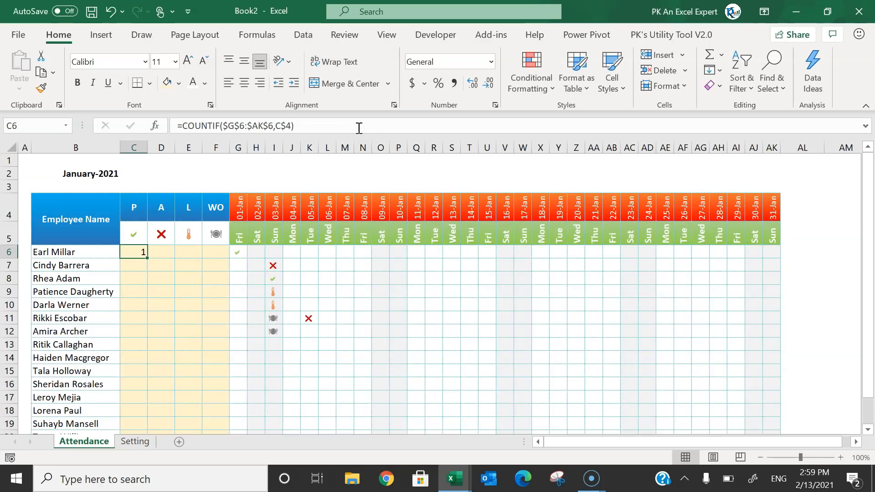
# Copy the COUNTIF formula from C6 across the A, L and WO columns through F6
pyautogui.hotkey('ctrl', 'c')
pyautogui.hotkey('shift', 'Right')
pyautogui.hotkey('shift', 'Right')
pyautogui.hotkey('shift', 'Right')
pyautogui.hotkey('ctrl', 'v')
pyautogui.press('Down')
pyautogui.press('Up')
# Paste the copied COUNTIF formula into C6:F21 for all employees and check the formula in C8
pyautogui.press('Left')
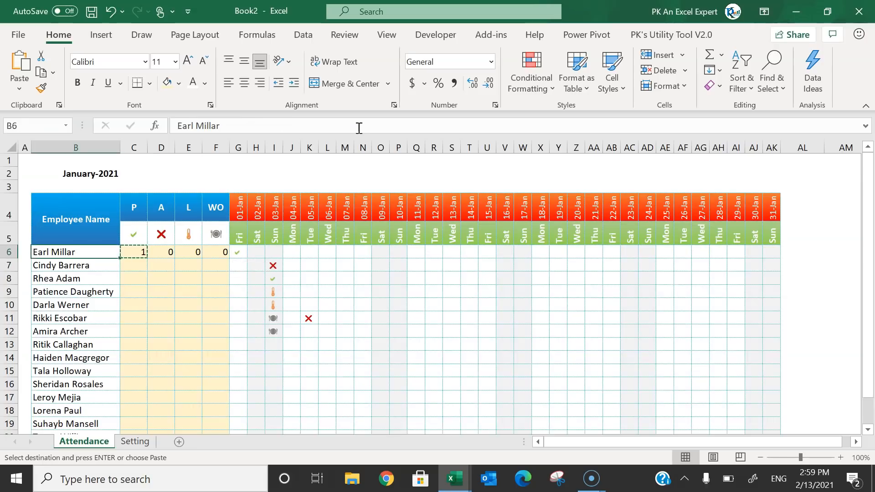
pyautogui.hotkey('ctrl', 'Down')
pyautogui.press('Right')
pyautogui.hotkey('shift', 'Right')
pyautogui.hotkey('shift', 'Right')
pyautogui.hotkey('shift', 'Right')
pyautogui.hotkey('ctrl', 'shift', 'Up')
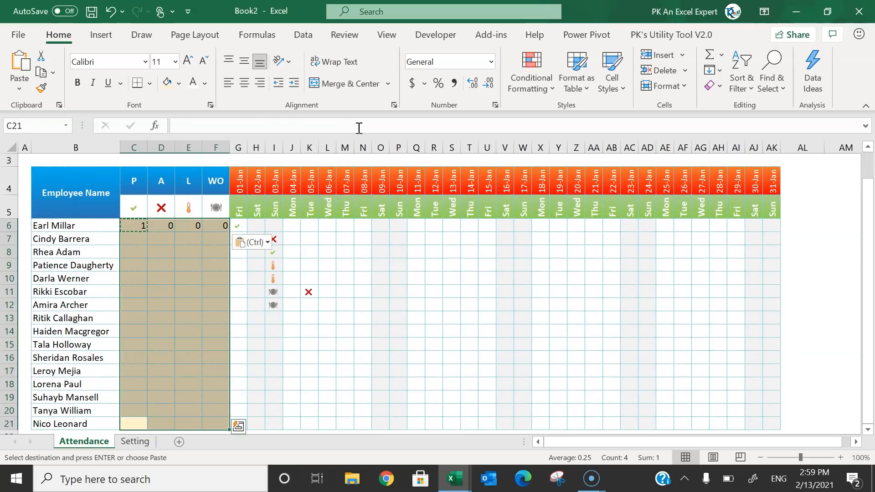
pyautogui.hotkey('ctrl', 'v')
pyautogui.press('Up')
pyautogui.press('Down')
pyautogui.press('Down')
pyautogui.press('Down')
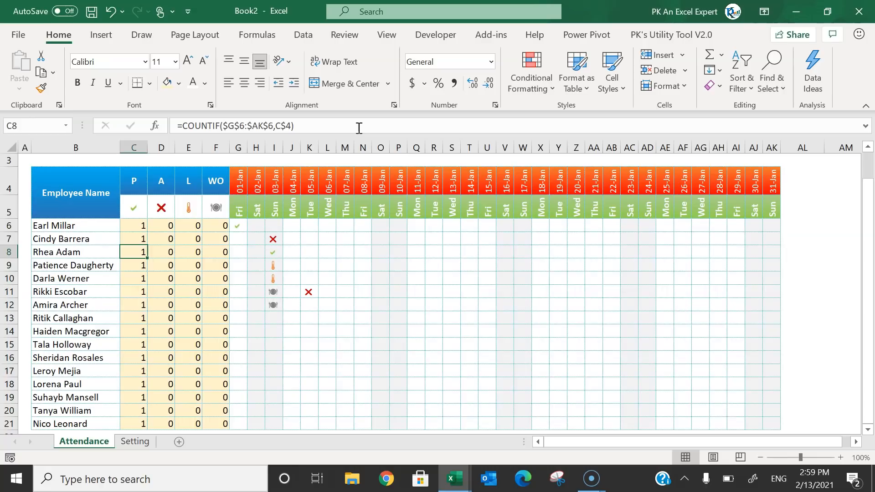
# Unlock the rows of the COUNTIF range in C6 so it reads $G6:$AK6, keeping C$4 as the criteria
pyautogui.click(169, 223)
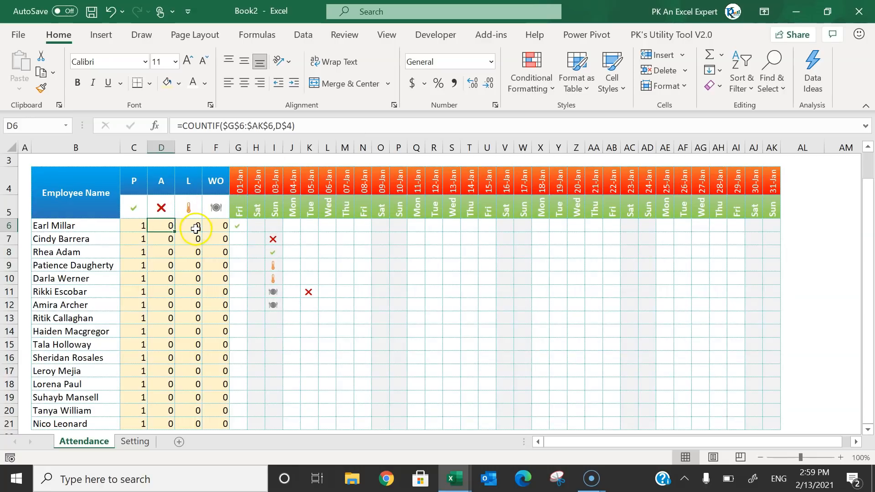
pyautogui.click(141, 225)
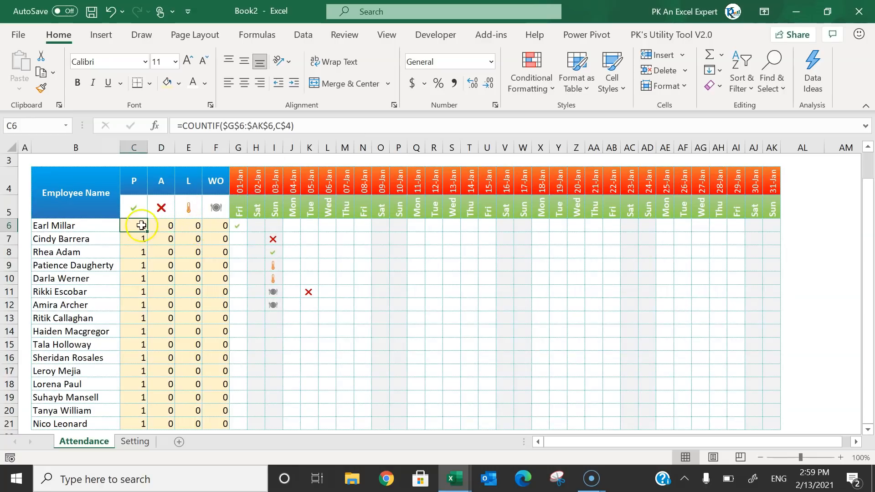
pyautogui.click(242, 125)
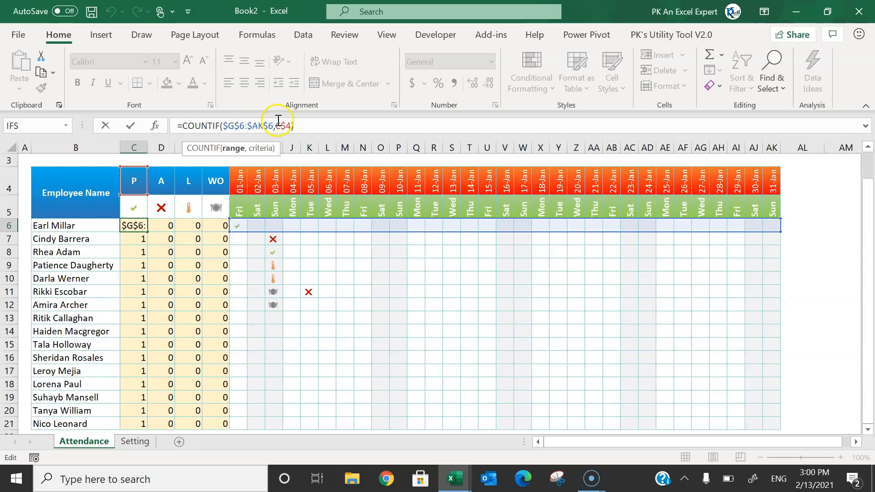
pyautogui.click(239, 126)
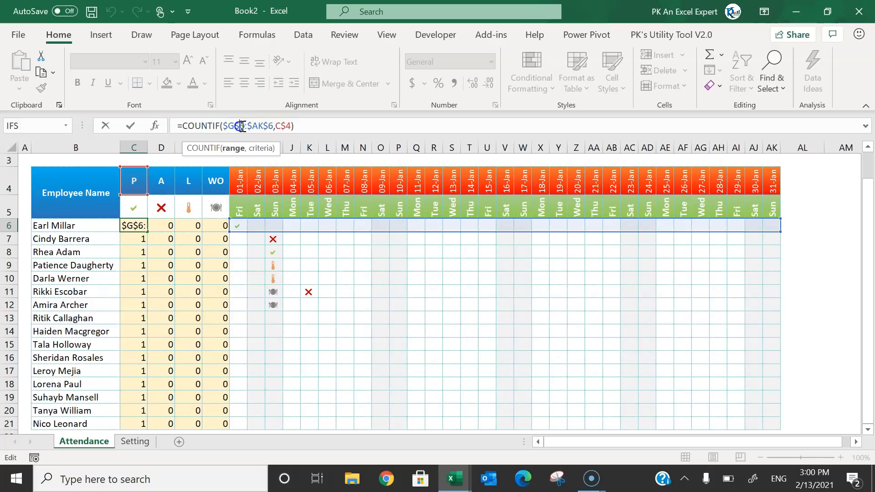
pyautogui.press('BackSpace')
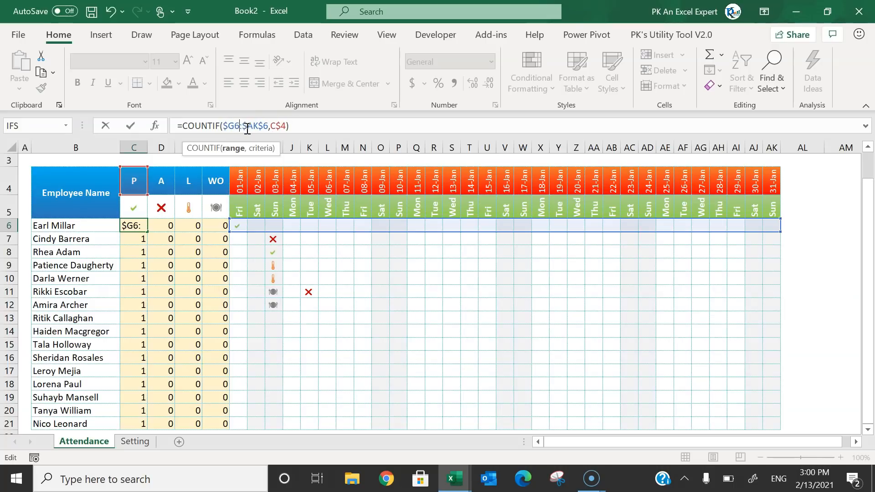
pyautogui.press('Right')
pyautogui.press('Right')
pyautogui.press('Right')
pyautogui.press('Right')
pyautogui.press('Right')
pyautogui.press('Right')
pyautogui.press('BackSpace')
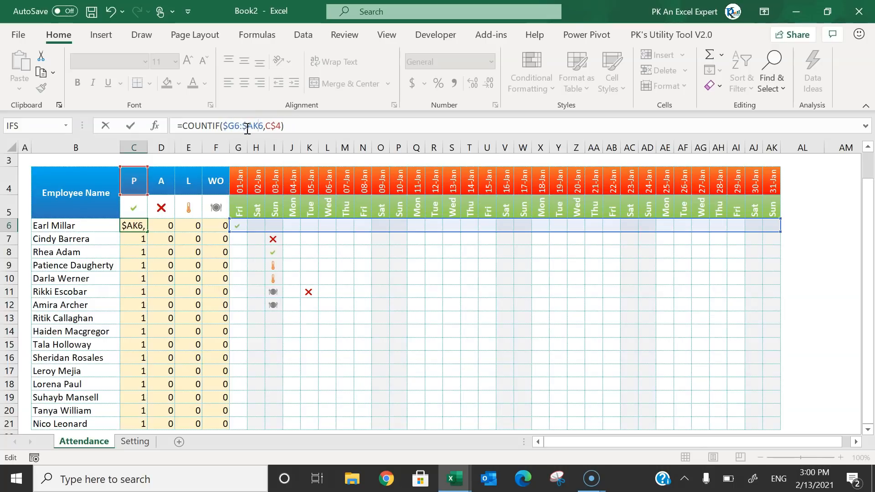
pyautogui.press('Return')
# Copy the corrected COUNTIF formula from C6 into C6:F21 for all employees and attendance codes
pyautogui.press('Up')
pyautogui.hotkey('ctrl', 'c')
pyautogui.hotkey('ctrl', 'shift', 'Right')
pyautogui.hotkey('shift', 'Left')
pyautogui.hotkey('ctrl', 'shift', 'Down')
pyautogui.hotkey('ctrl', 'v')
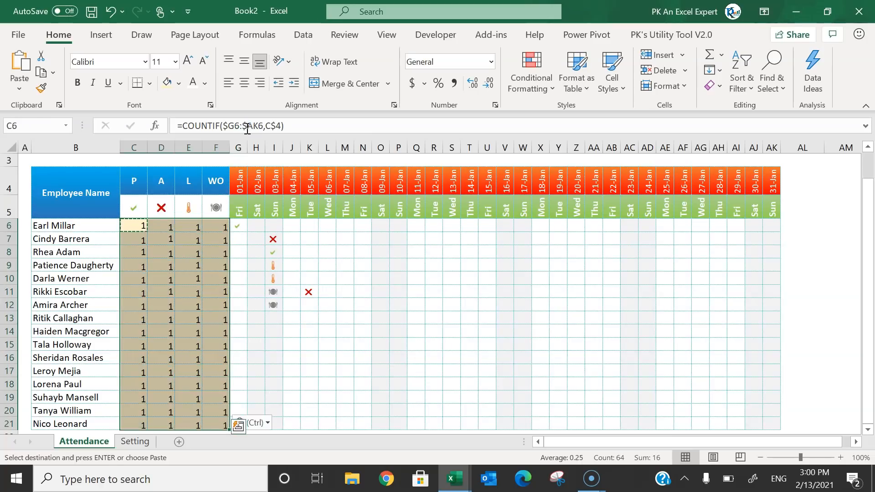
# Centre the totals in C6:F21 both horizontally and vertically
pyautogui.click(244, 83)
pyautogui.click(244, 62)
pyautogui.click(184, 264)
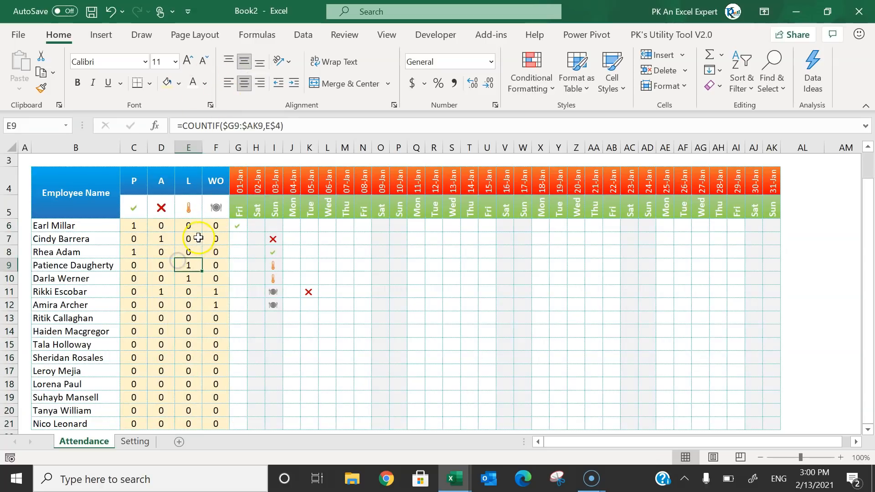
# Mark the employee in row 6 as WO on 02-Jan and 03-Jan, checking the row's totals
pyautogui.click(290, 226)
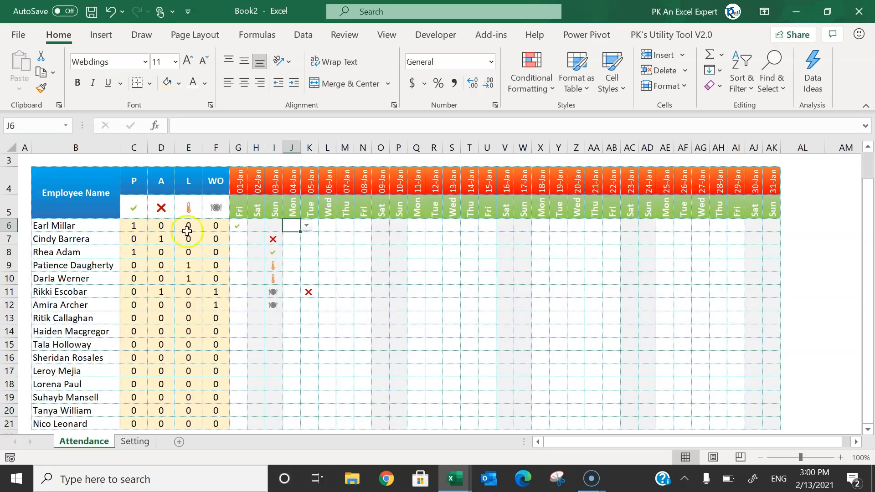
pyautogui.click(239, 225)
pyautogui.click(130, 226)
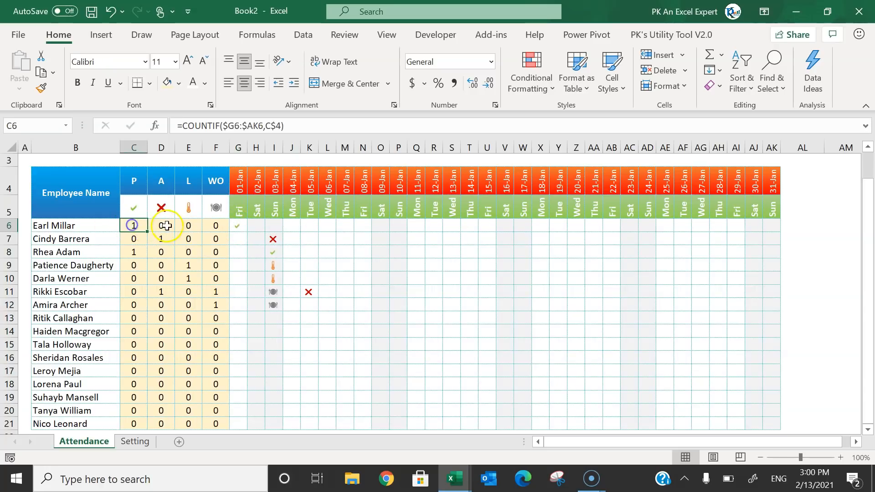
pyautogui.click(256, 225)
pyautogui.click(271, 225)
pyautogui.click(258, 263)
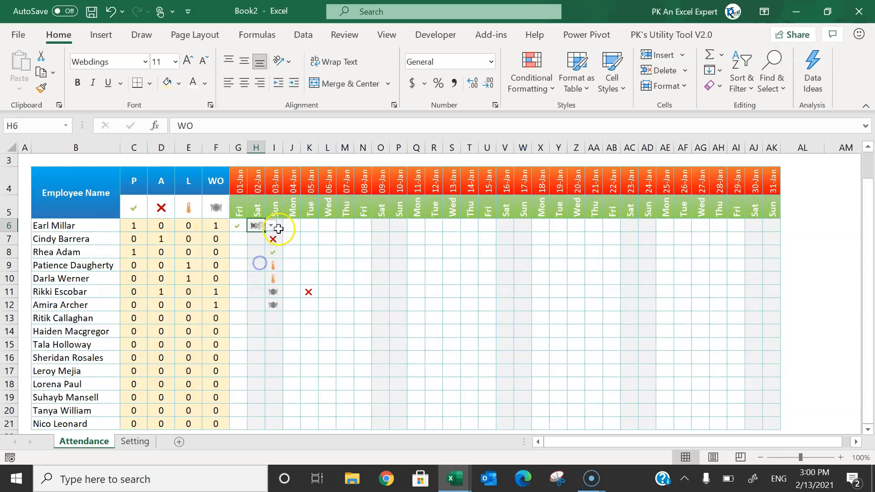
pyautogui.click(216, 225)
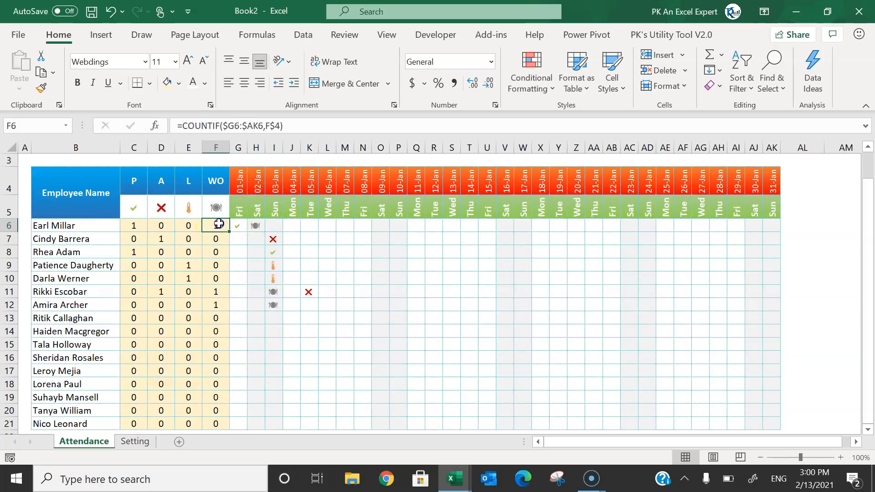
pyautogui.click(280, 224)
pyautogui.click(289, 225)
pyautogui.click(277, 263)
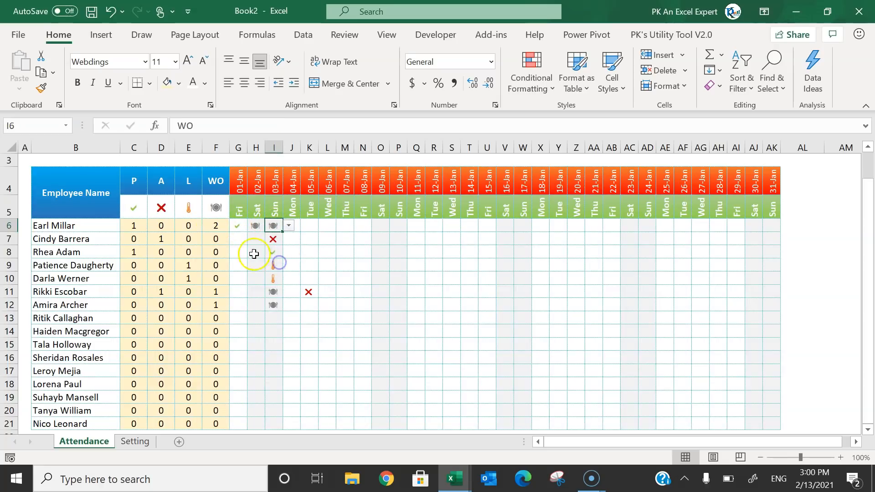
# Mark the employee in row 6 as L on 04-Jan and A on 05-Jan, checking the L and A totals
pyautogui.click(292, 225)
pyautogui.click(307, 225)
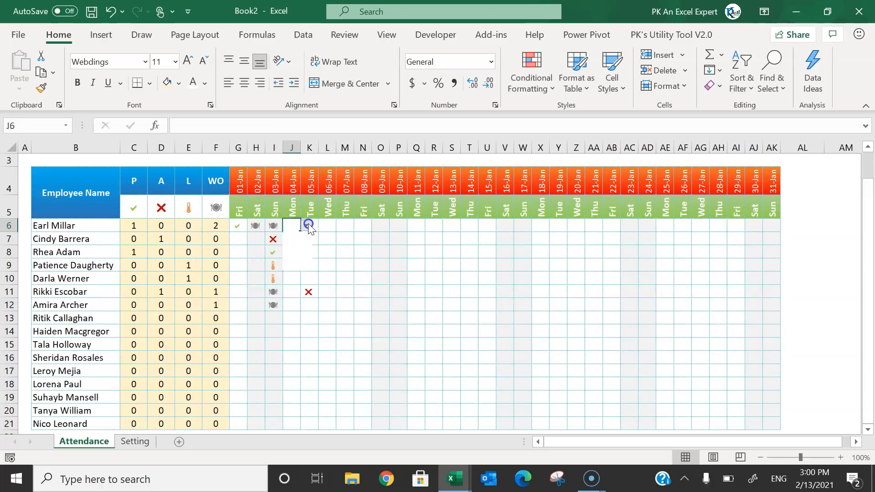
pyautogui.click(301, 256)
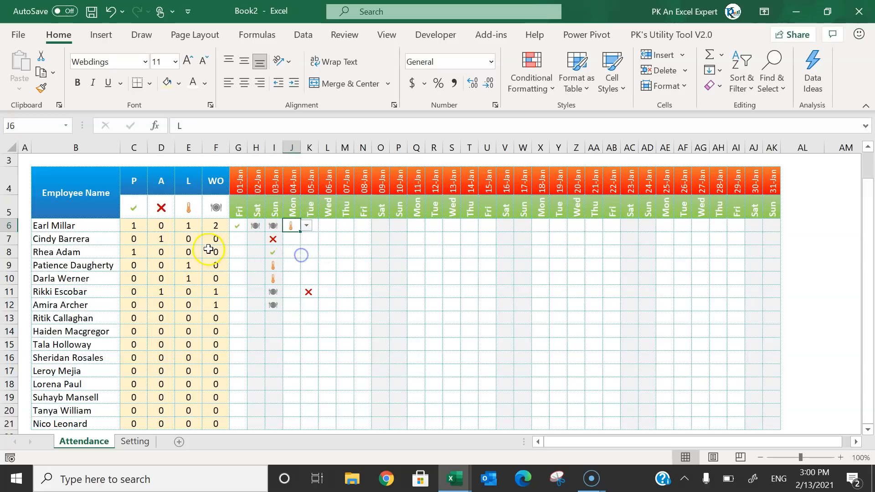
pyautogui.click(193, 225)
pyautogui.click(312, 227)
pyautogui.click(323, 225)
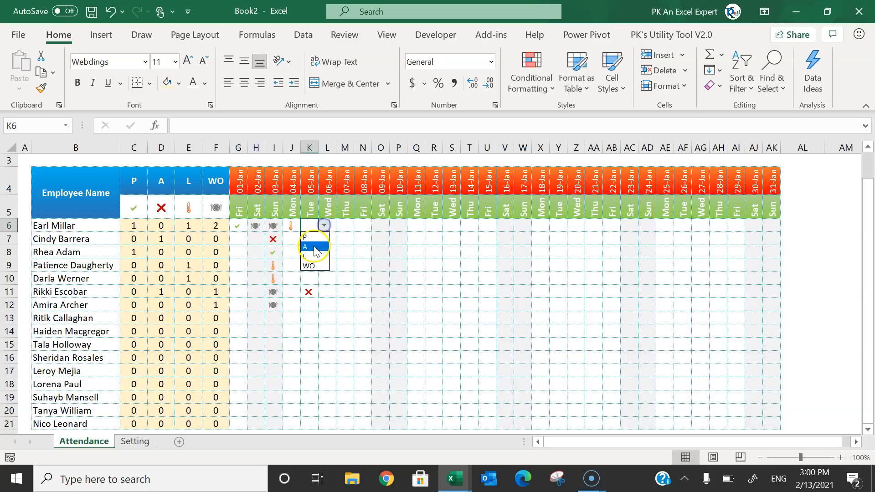
pyautogui.click(312, 247)
pyautogui.click(163, 226)
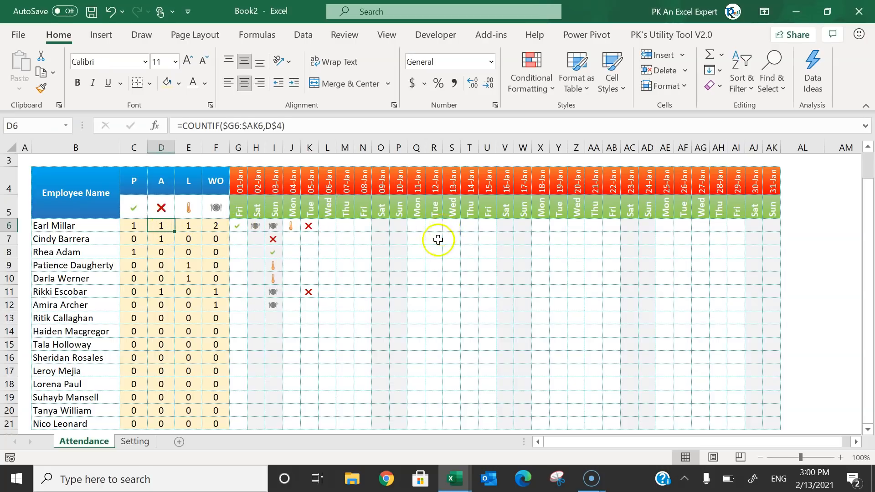
# Change the template month in B2 to February 2021
pyautogui.scroll(1, 438, 239)
pyautogui.click(97, 175)
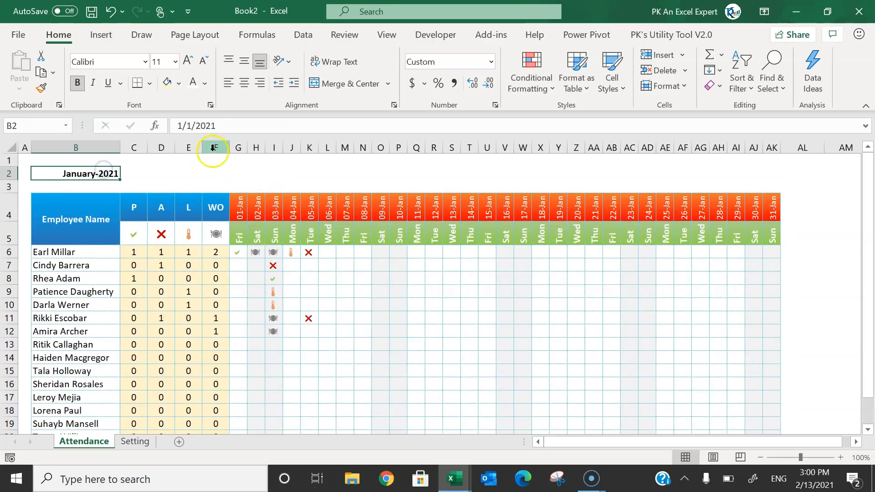
pyautogui.write('1feb20')
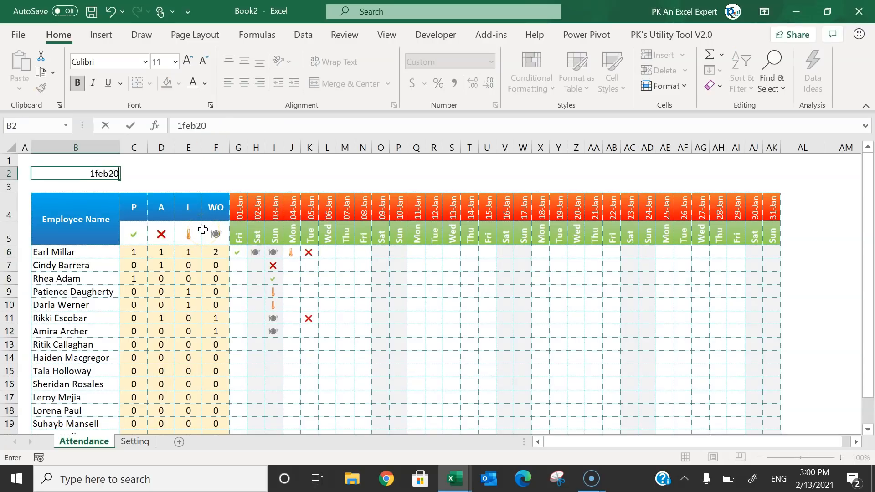
pyautogui.press('Return')
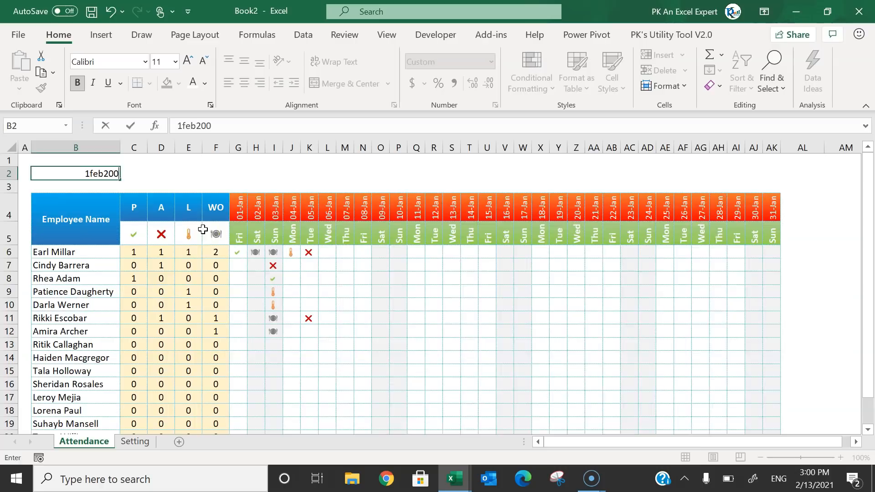
# Increase the height of row 4 so the header dates fit, and check the dates that run past 28-Feb
pyautogui.click(246, 210)
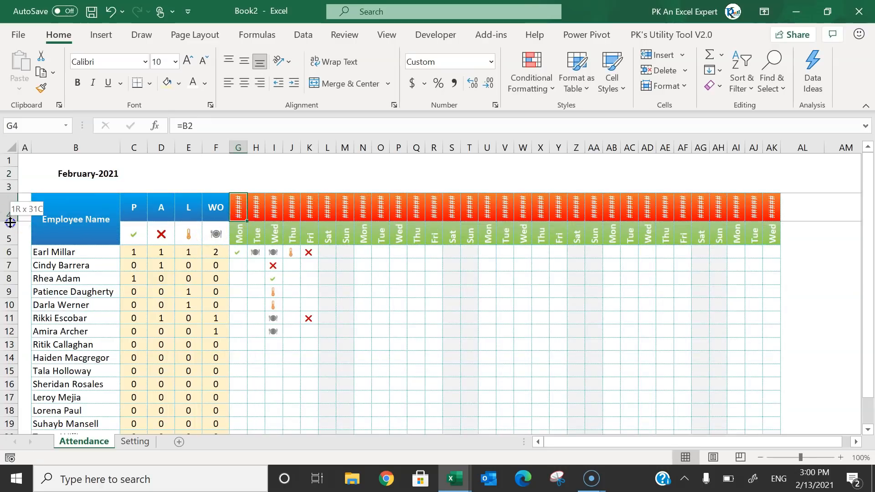
pyautogui.moveTo(11, 224); pyautogui.dragTo(11, 229)
pyautogui.moveTo(245, 212); pyautogui.dragTo(766, 214)
pyautogui.click(734, 214)
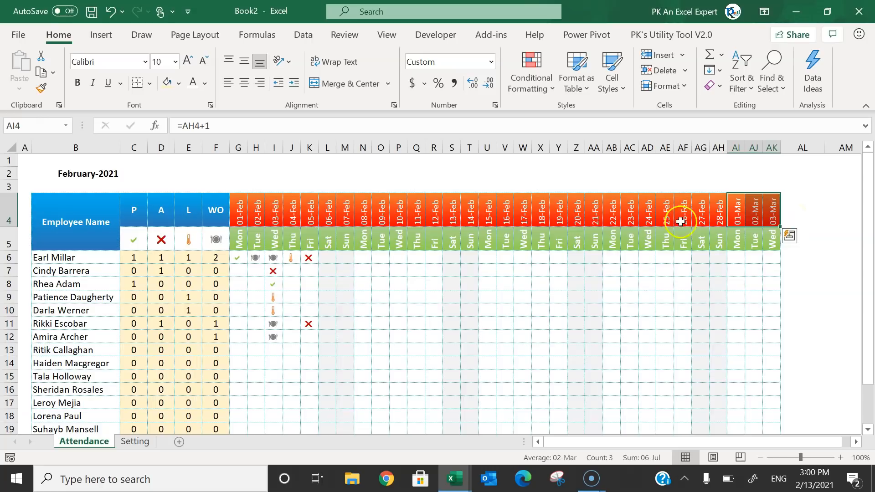
# Replace the date formula in H4 with =IF(G4="","", followed by a nested IF as the false value
pyautogui.click(255, 213)
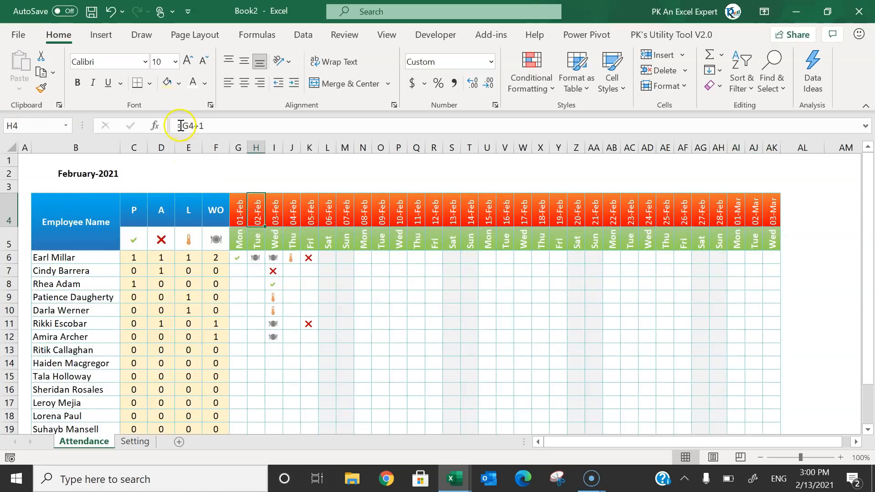
pyautogui.moveTo(181, 126); pyautogui.dragTo(308, 132)
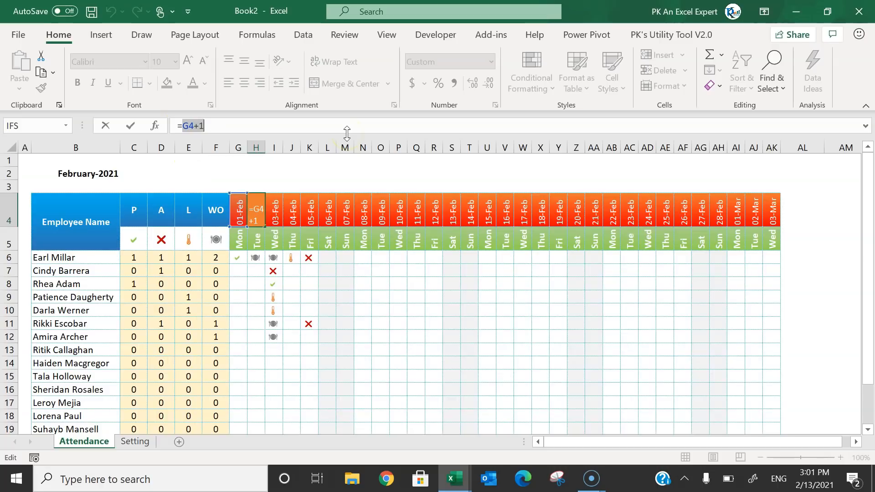
pyautogui.press('BackSpace')
pyautogui.write('IF(')
pyautogui.click(239, 209)
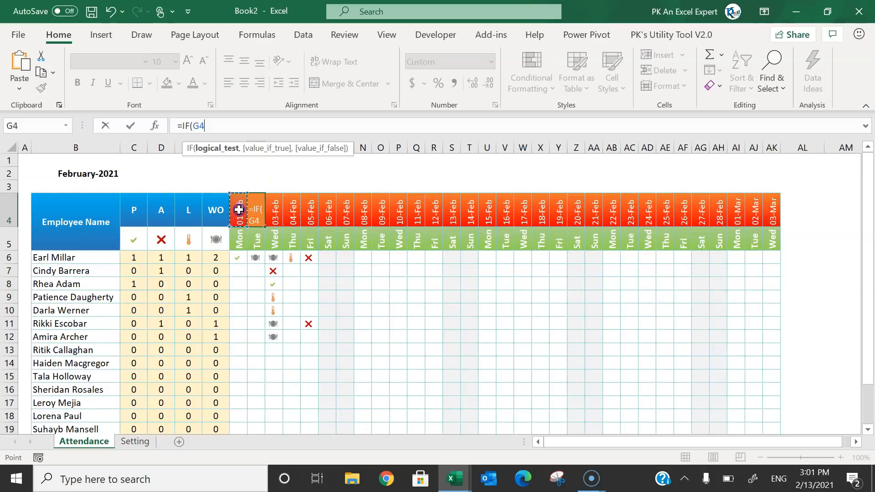
pyautogui.write('="",')
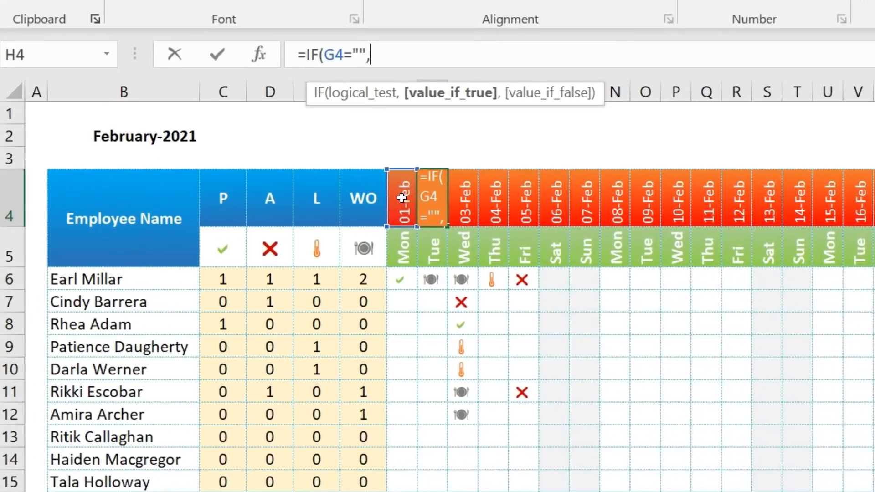
pyautogui.write('"",')
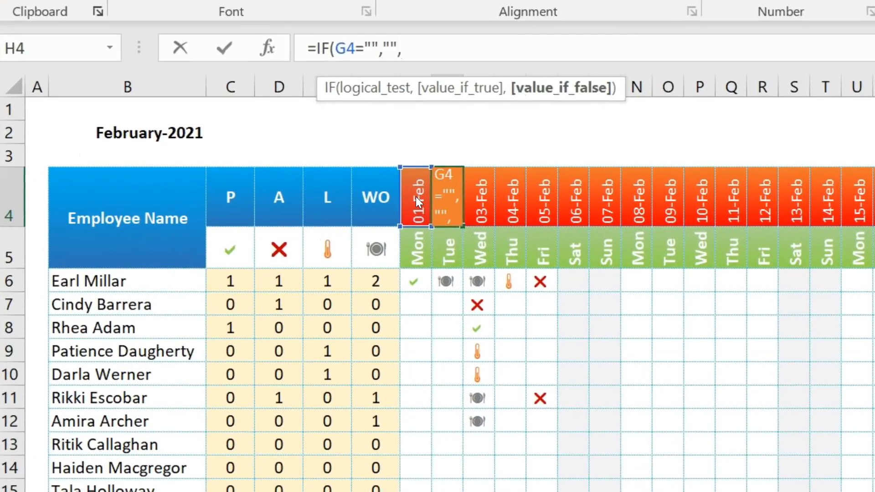
pyautogui.write('if')
pyautogui.press('Tab')
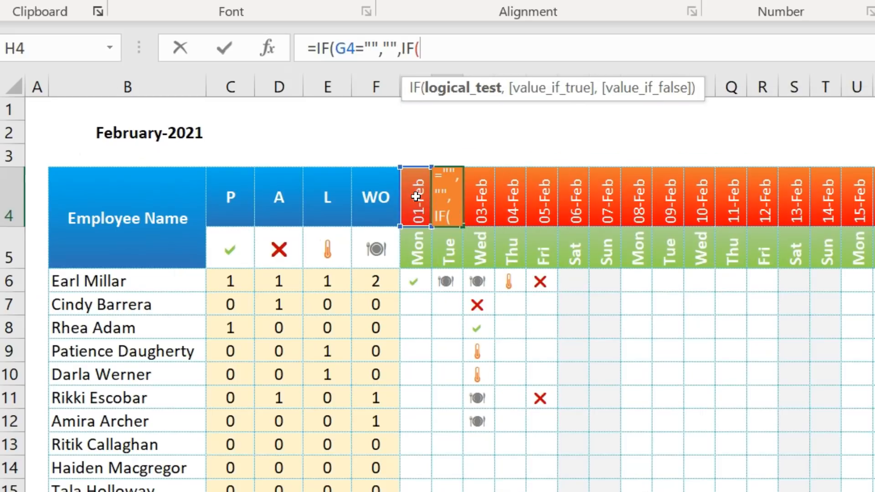
# Start the nested IF's test in H4 with EOMONTH($B$2,0), using the fully locked month cell
pyautogui.write('eo')
pyautogui.press('Tab')
pyautogui.click(127, 132)
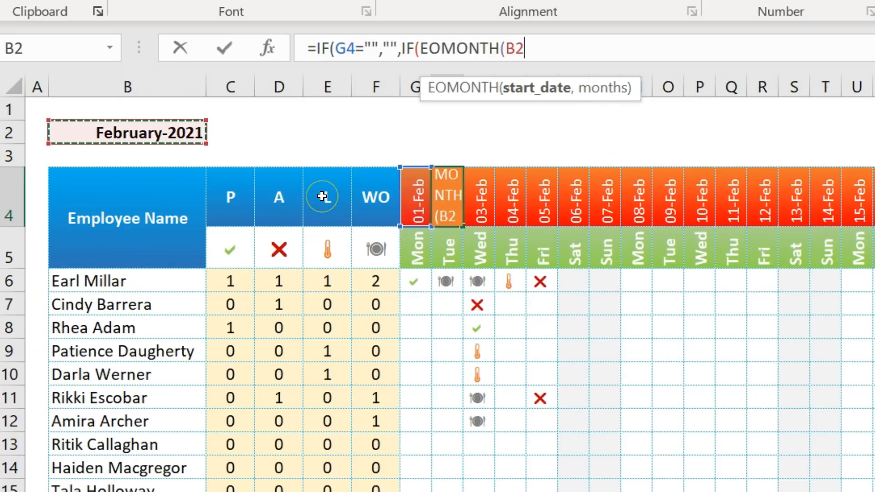
pyautogui.press('F4')
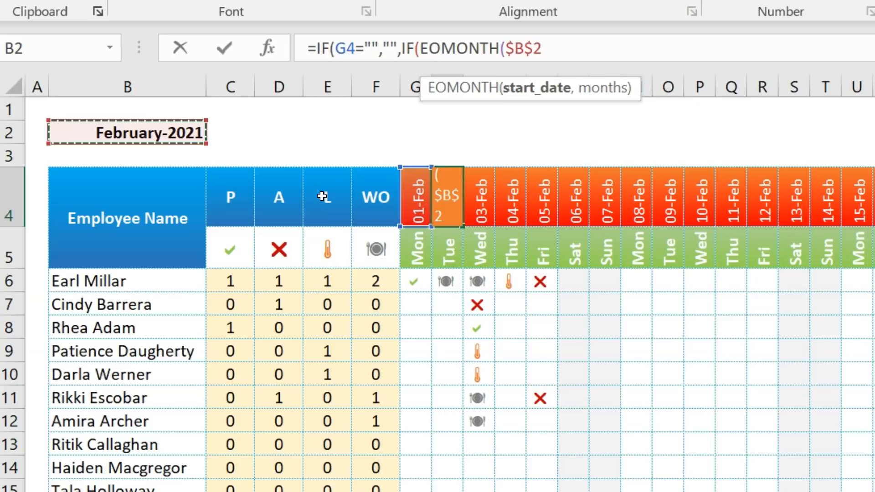
pyautogui.write(',0')
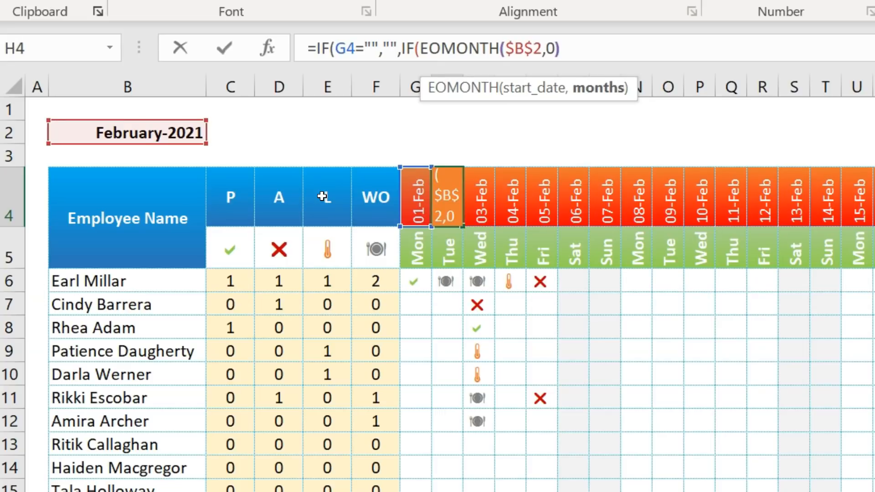
pyautogui.write(')')
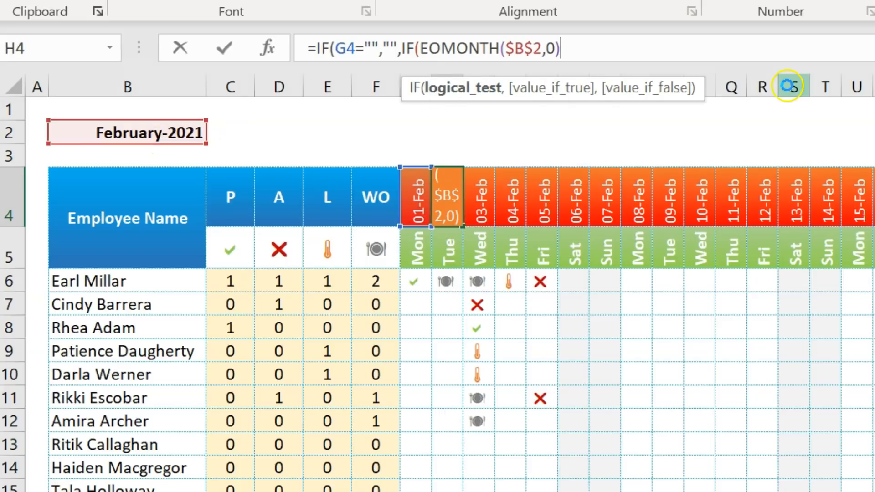
# Complete the nested IF in H4 with <=G4+1,G4+1,"" after the EOMONTH part, and accept the closing-parenthesis correction
pyautogui.write('<')
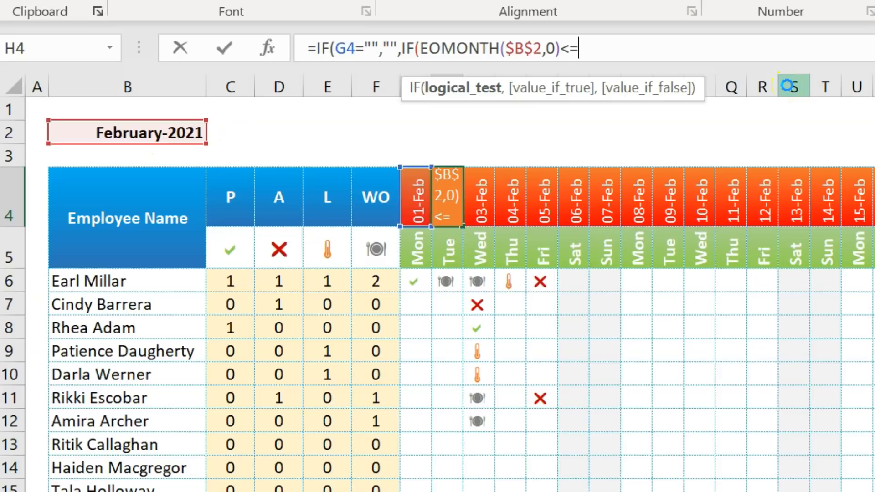
pyautogui.write('=G4+1')
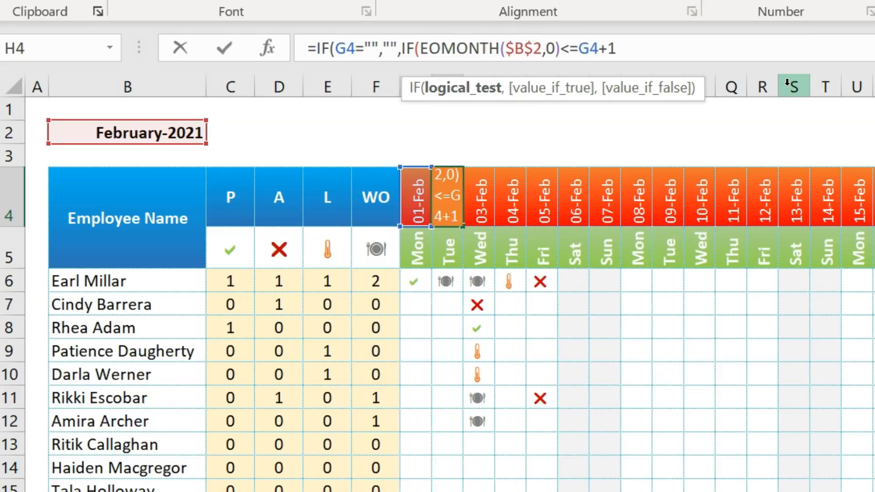
pyautogui.write(',G4+1')
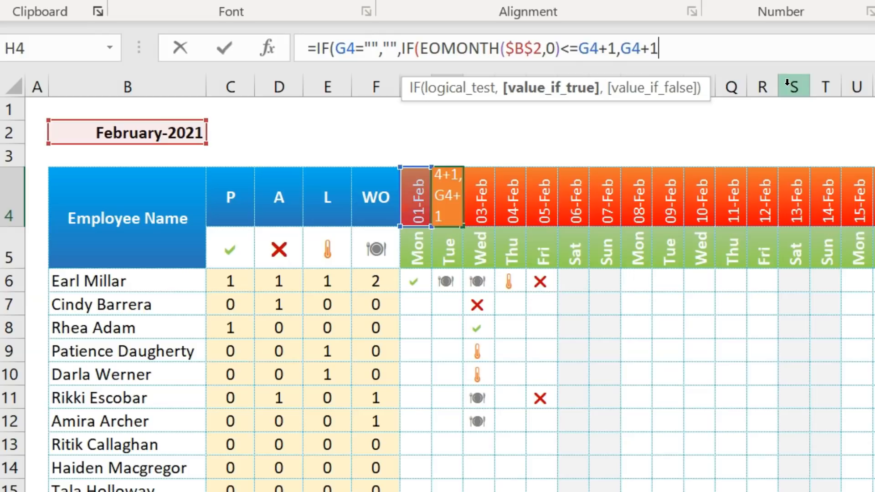
pyautogui.write(',')
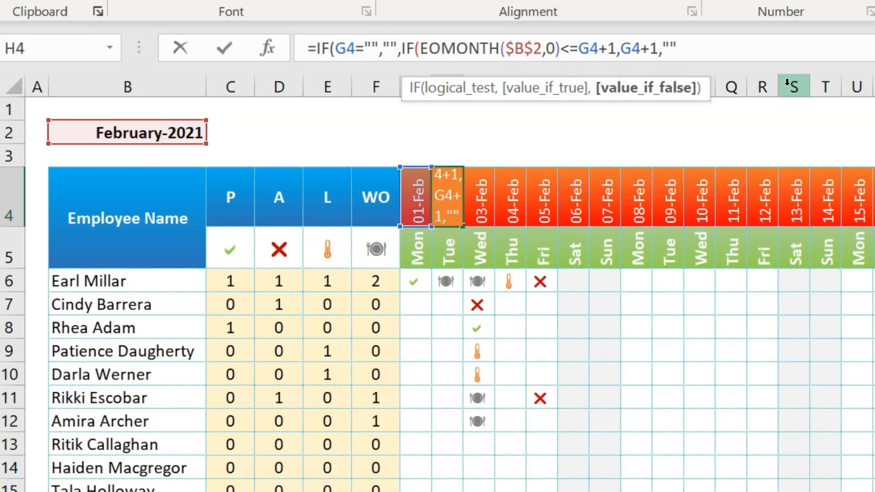
pyautogui.write('"")')
pyautogui.press('Return')
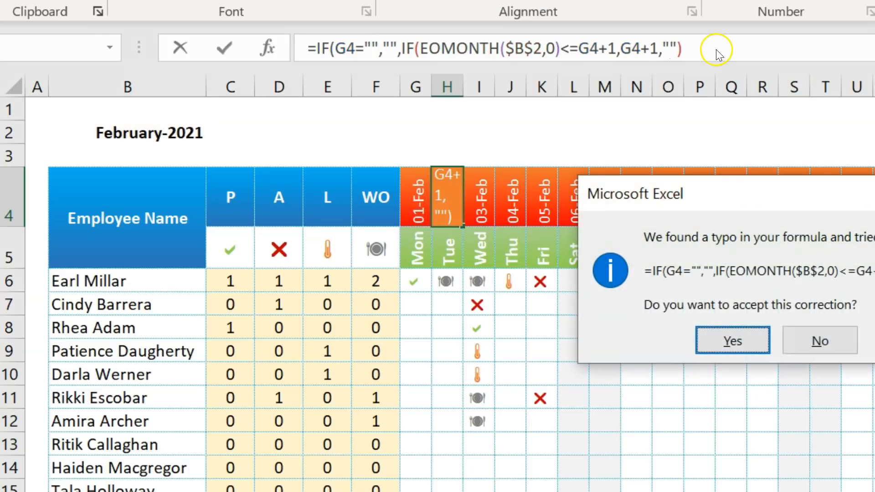
pyautogui.press('Return')
# Copy the H4 date formula across the remaining header dates in row 4
pyautogui.press('Up')
pyautogui.hotkey('ctrl', 'c')
pyautogui.hotkey('ctrl', 'shift', 'Right')
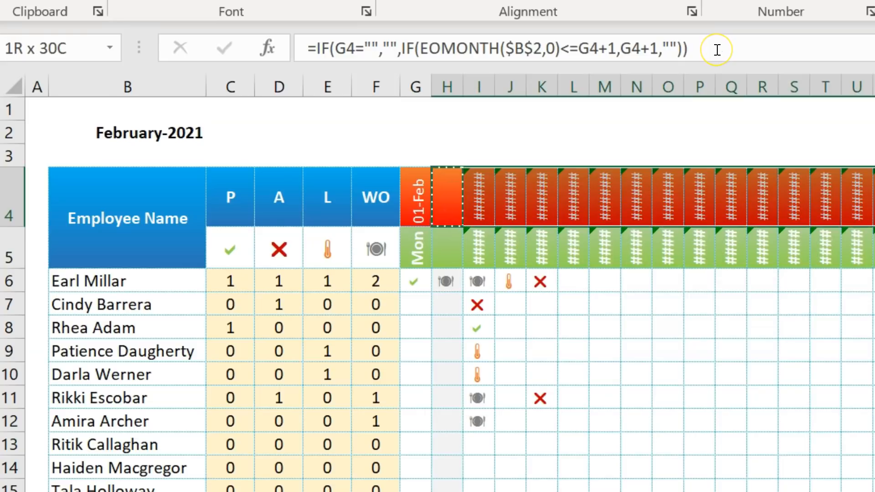
pyautogui.hotkey('ctrl', 'v')
pyautogui.press('Down')
pyautogui.press('Up')
pyautogui.press('Escape')
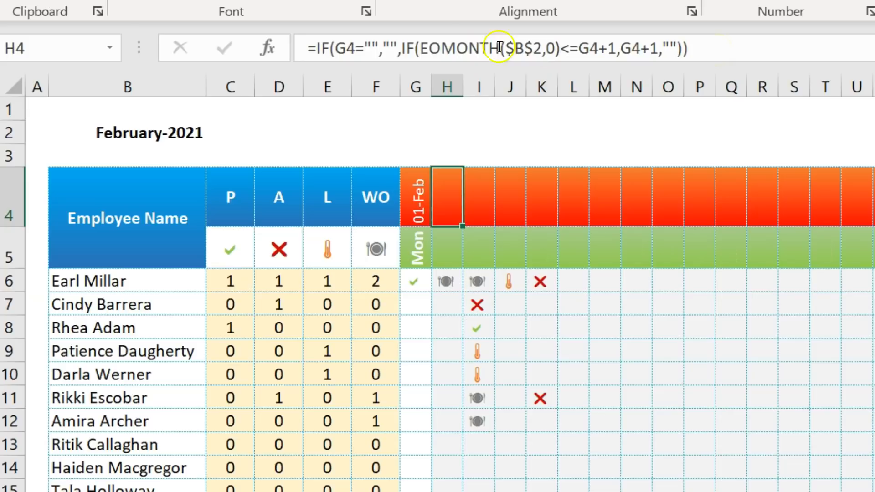
# Change the comparison after EOMONTH($B$2,0) in H4's formula to >=, keeping G4+1 as the true value
pyautogui.click(550, 42)
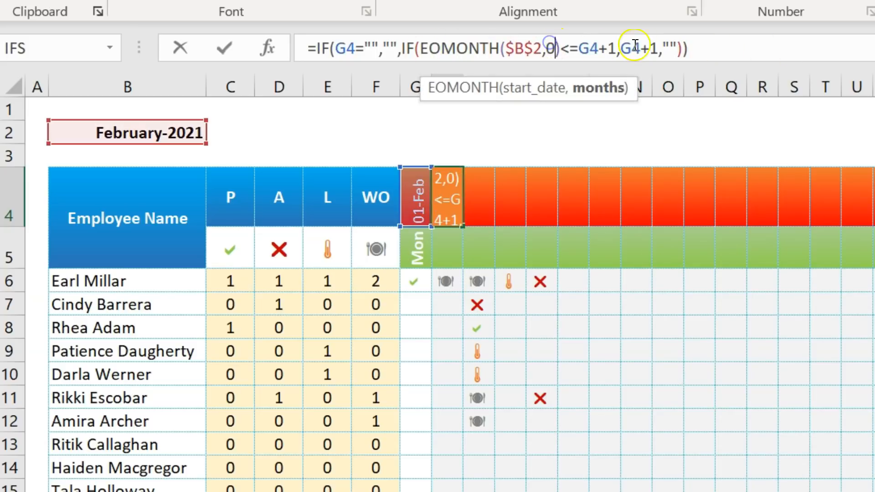
pyautogui.click(609, 53)
pyautogui.press('Delete')
pyautogui.write('>')
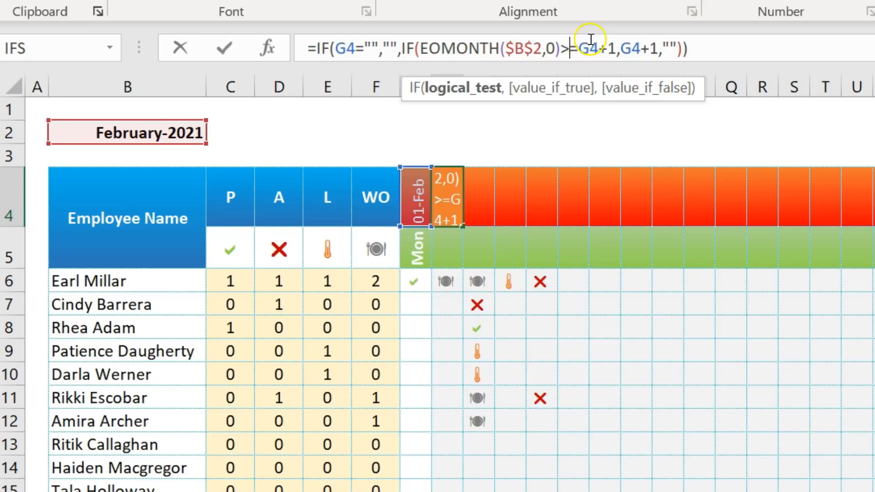
pyautogui.moveTo(620, 47); pyautogui.dragTo(658, 47)
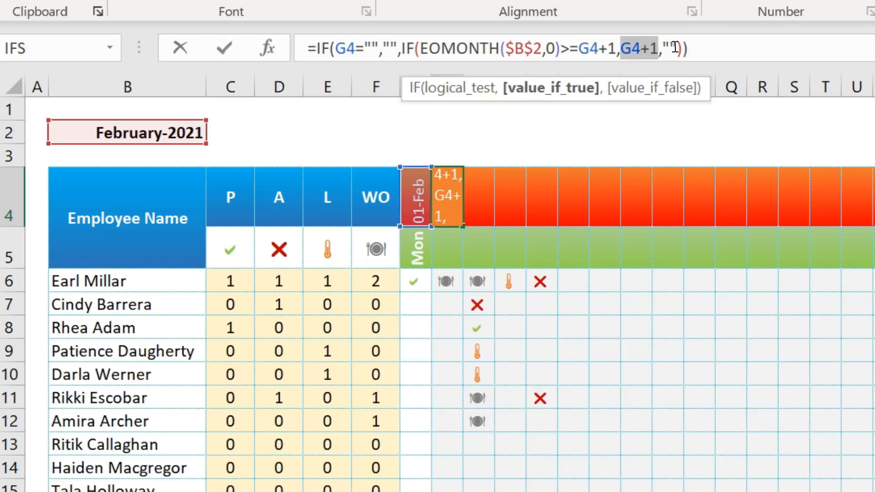
pyautogui.press('Return')
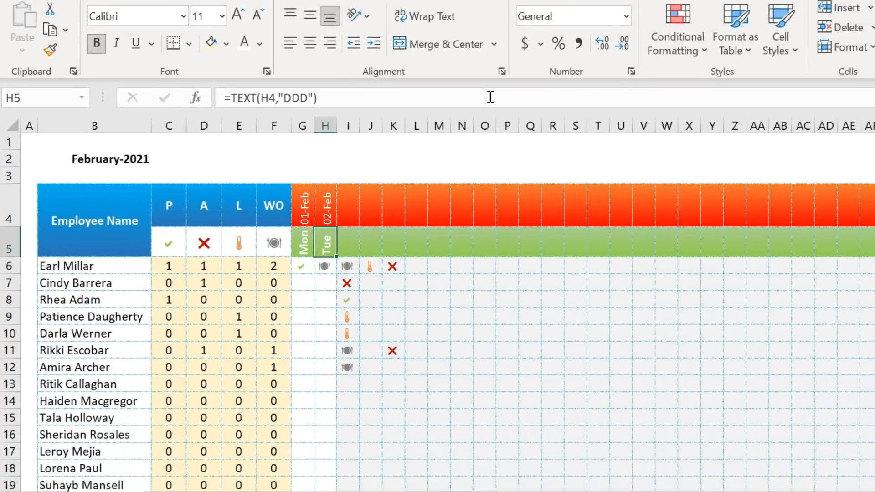
# Fill the date and weekday formulas in H4:H5 right through column AK, and check the header cells after 28-Feb
pyautogui.press('Up')
pyautogui.hotkey('shift', 'Down')
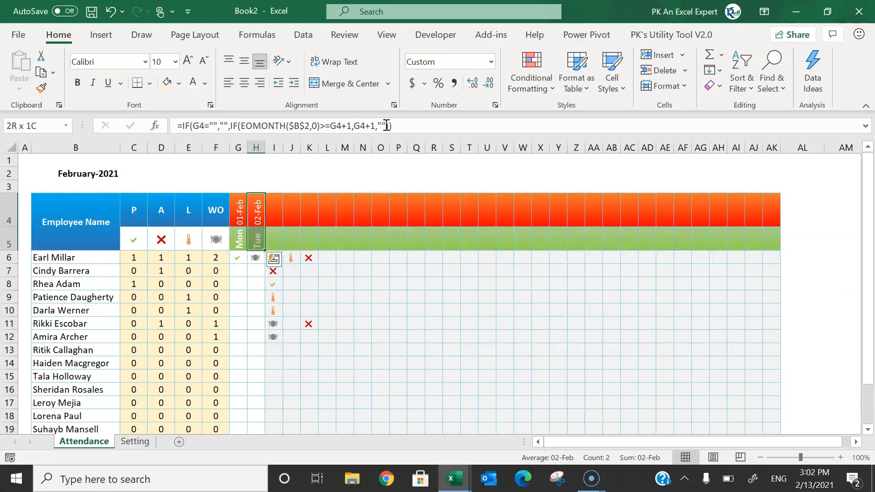
pyautogui.hotkey('ctrl', 'shift', 'Right')
pyautogui.hotkey('ctrl', 'r')
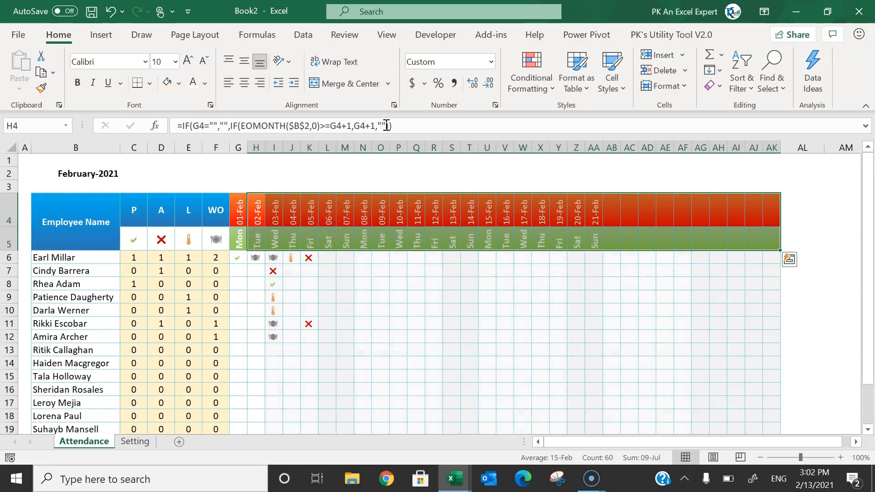
pyautogui.click(703, 222)
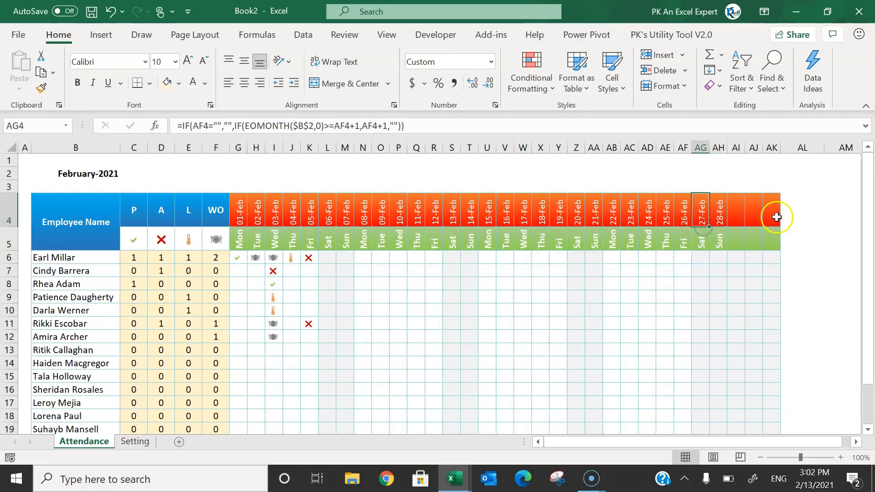
pyautogui.moveTo(736, 210); pyautogui.dragTo(762, 234)
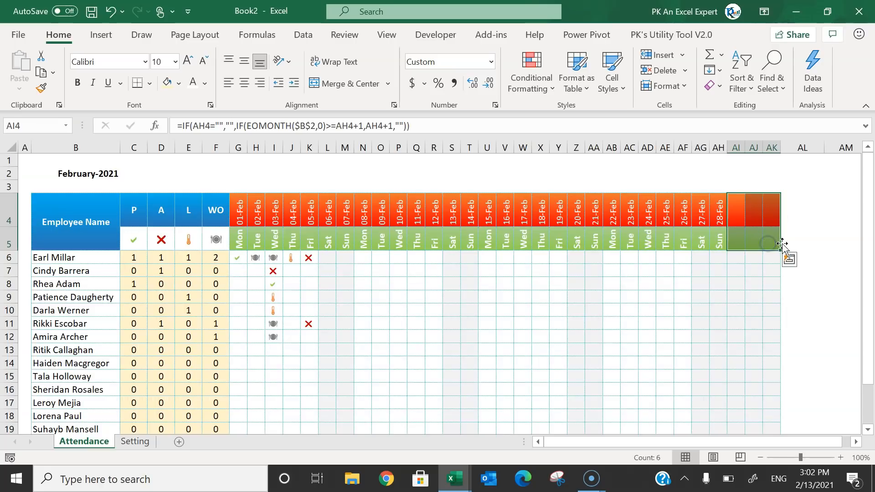
# Change the month in B2 to March 2021 by entering 1mar, and check the last date header in AK4
pyautogui.click(79, 174)
pyautogui.write('1mar')
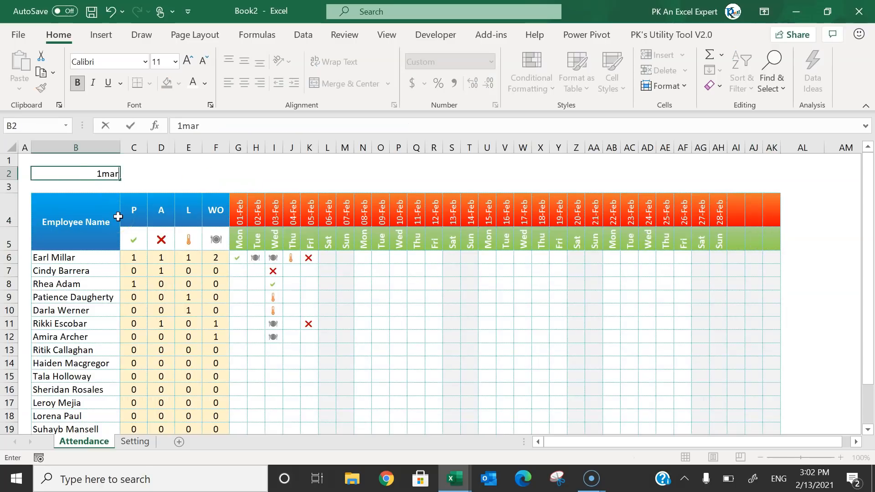
pyautogui.press('Return')
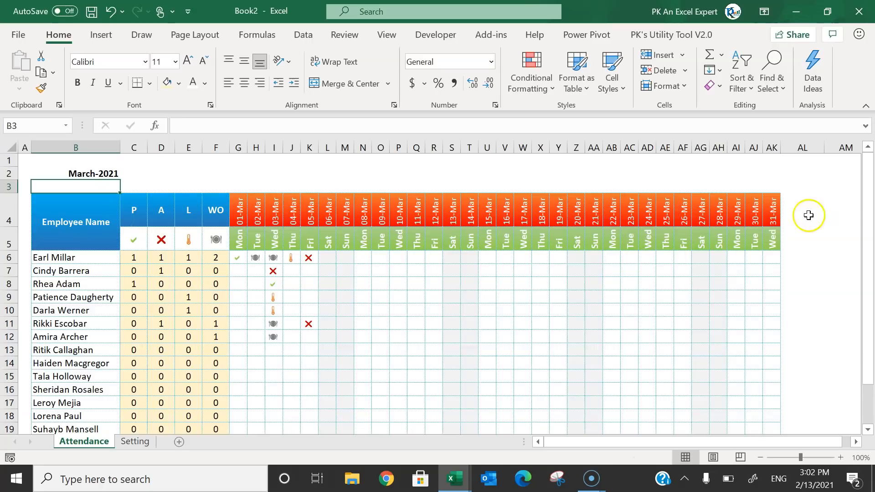
pyautogui.click(772, 207)
# Change the month in B2 to April 2021 by entering 1apr, and check the header cells in column AK
pyautogui.click(84, 172)
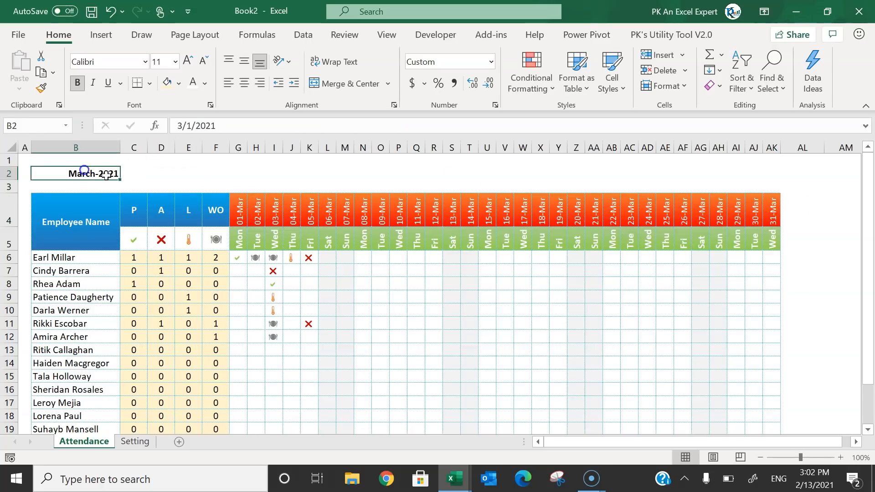
pyautogui.write('1a')
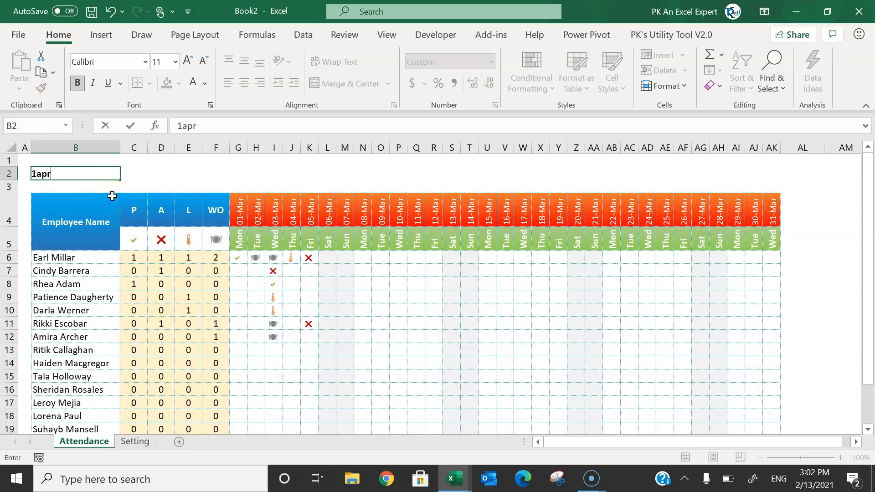
pyautogui.write('pr')
pyautogui.press('Return')
pyautogui.moveTo(767, 203); pyautogui.dragTo(770, 236)
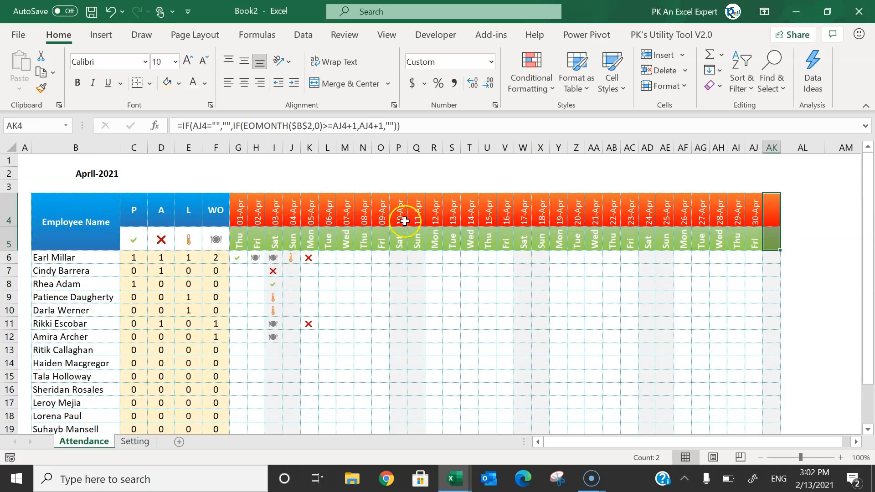
pyautogui.click(337, 259)
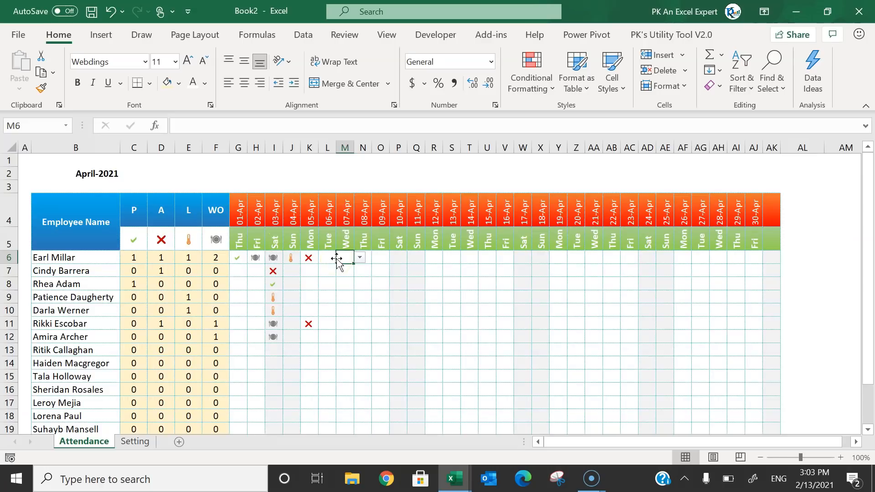